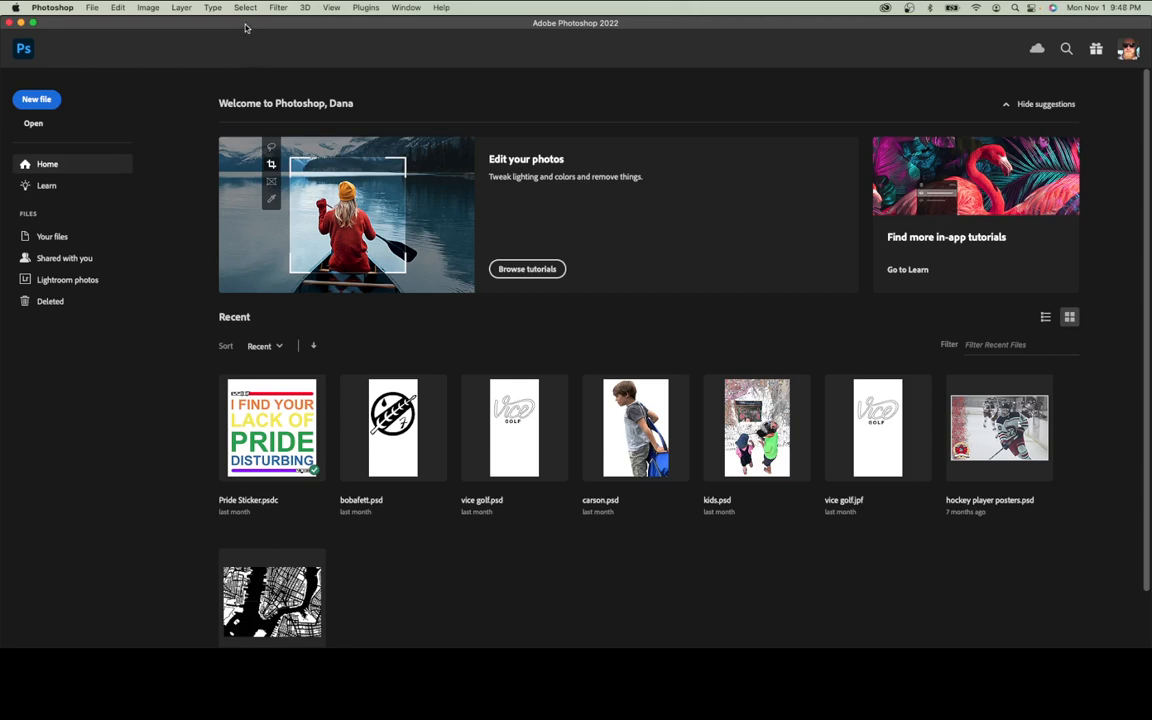
Create a new 3 × 3 inch document at 300 pixels/inch in RGB Color with a transparent background.
click(45, 99)
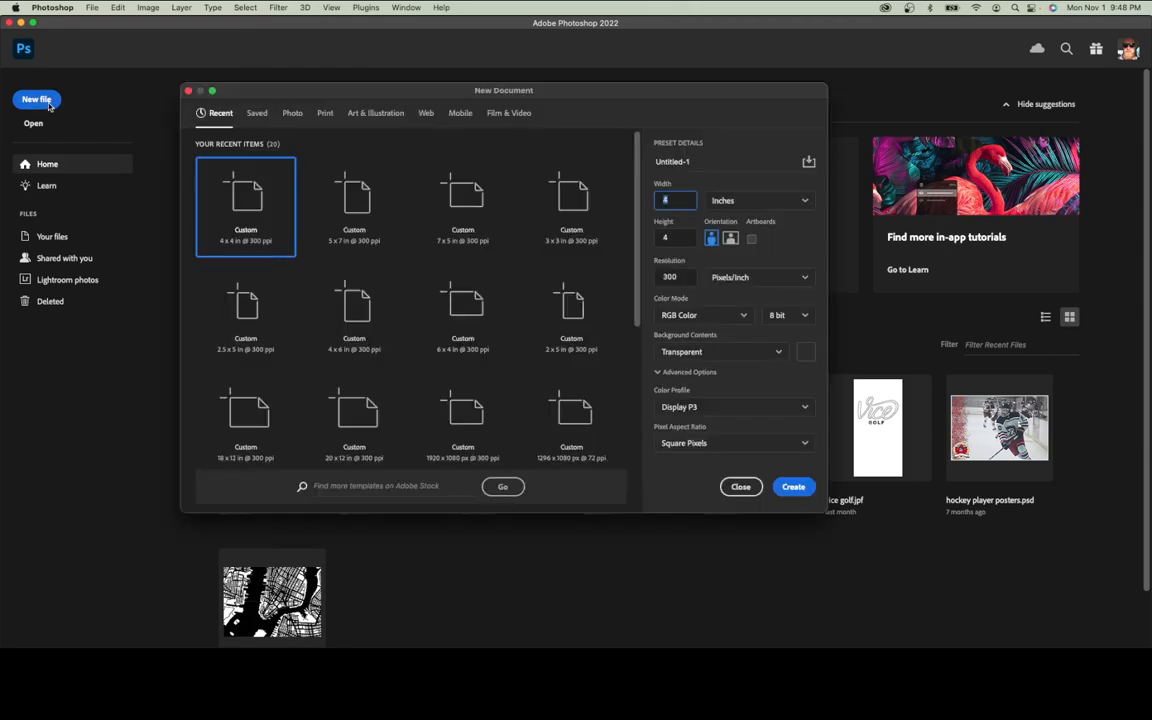
click(733, 203)
click(733, 243)
click(682, 200)
click(682, 238)
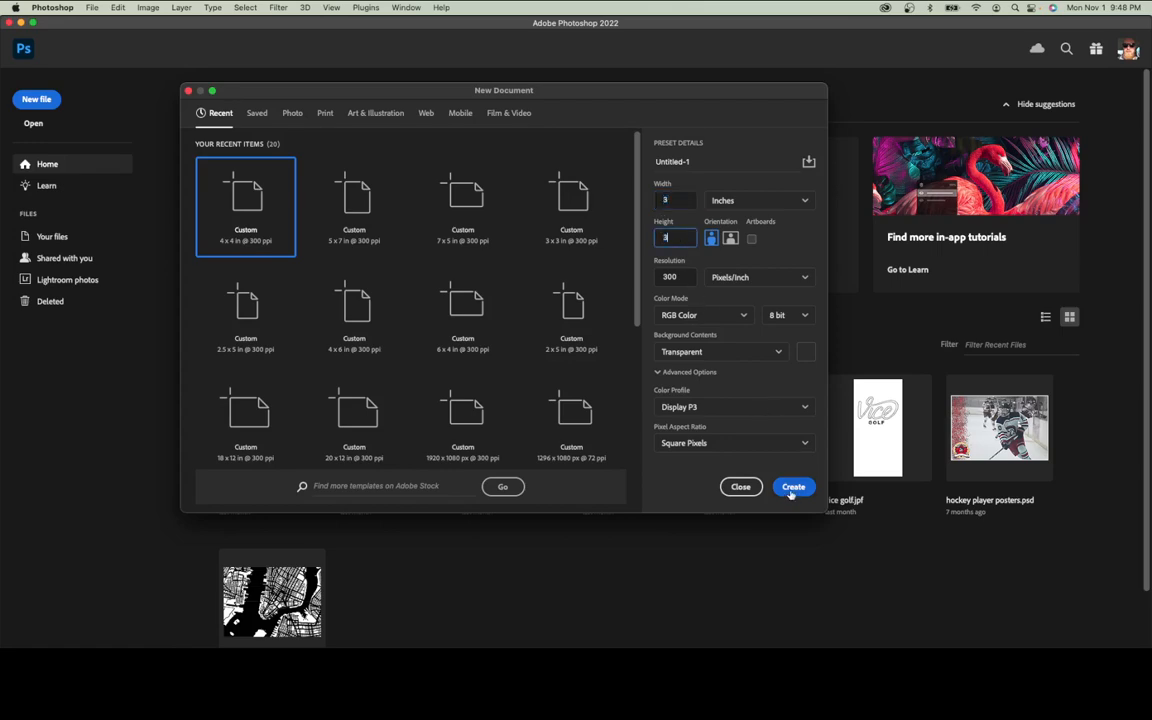
click(791, 486)
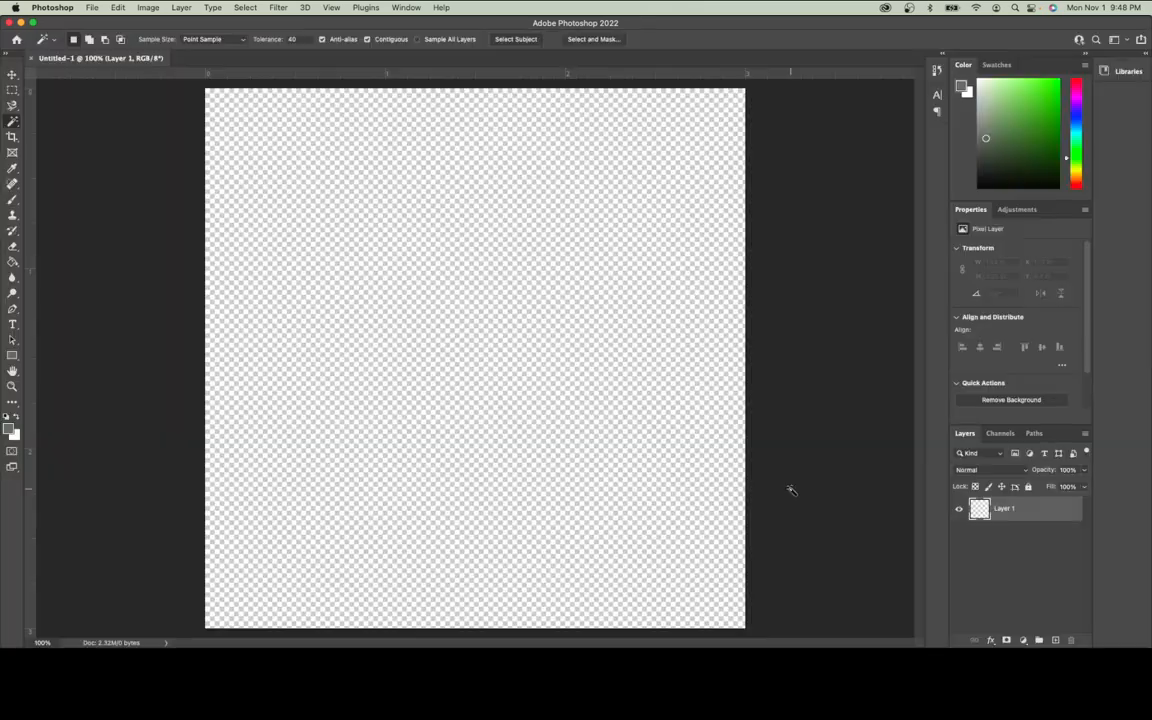
Place the fighter-jet logo e41f1293...b27777.jpg from the Downloads folder as an embedded image.
click(92, 8)
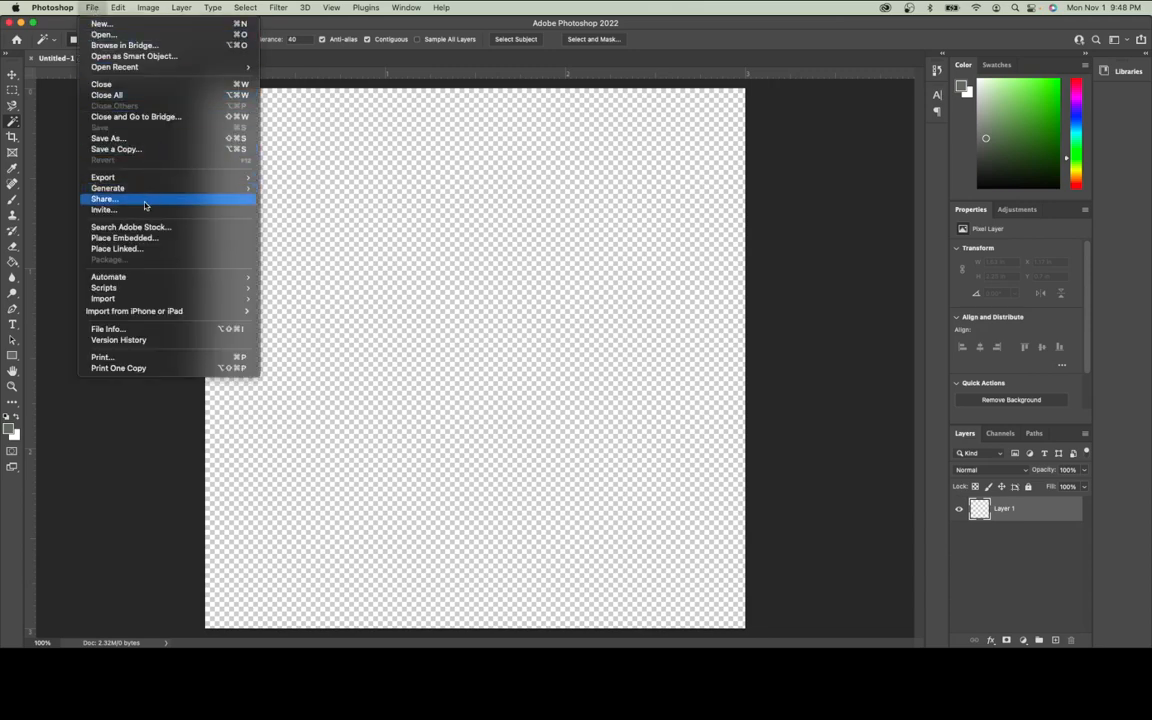
click(136, 240)
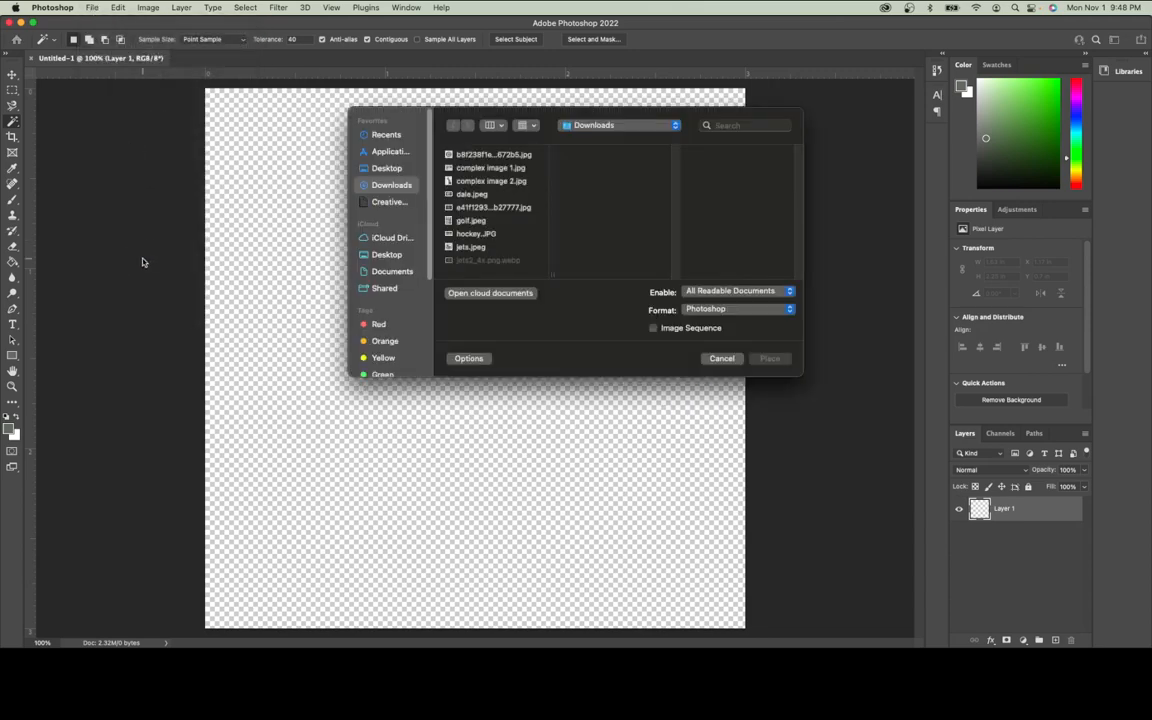
click(498, 208)
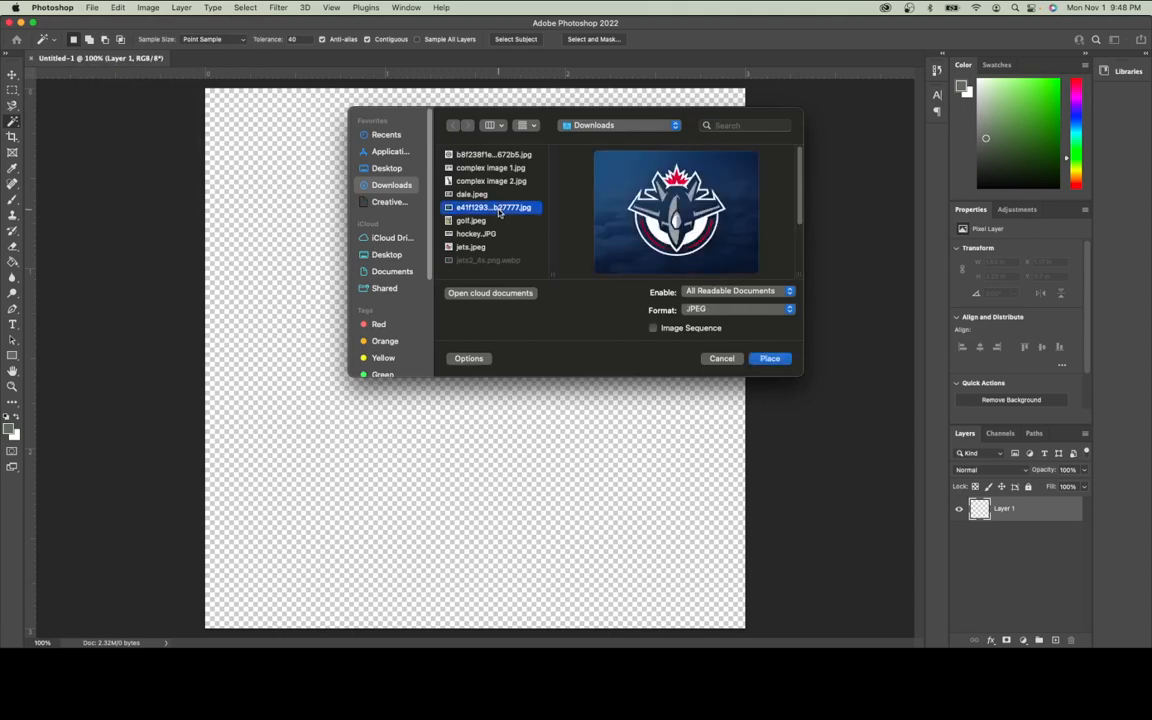
click(493, 156)
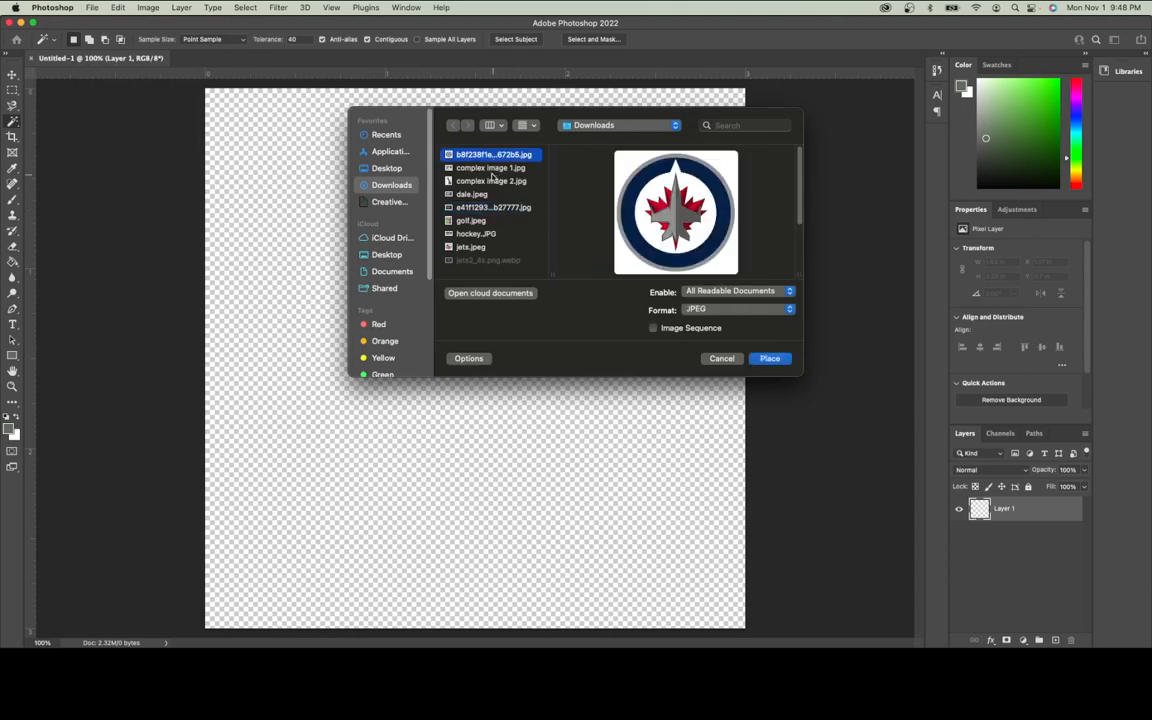
click(491, 169)
click(490, 208)
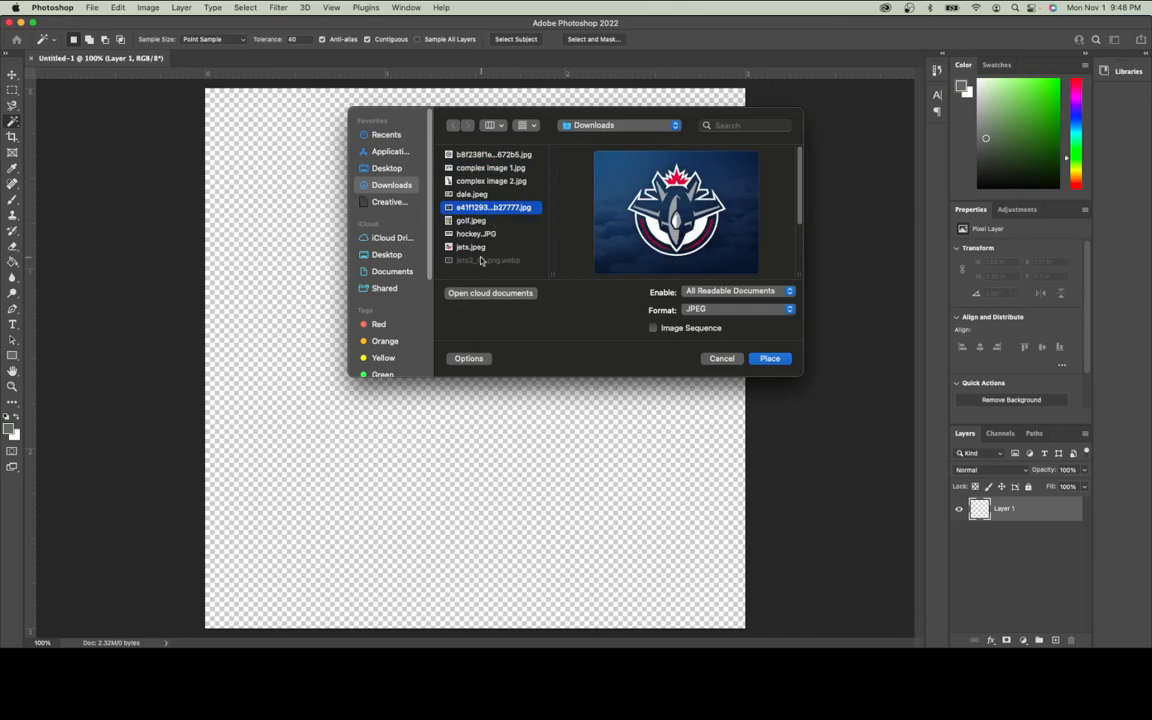
click(766, 359)
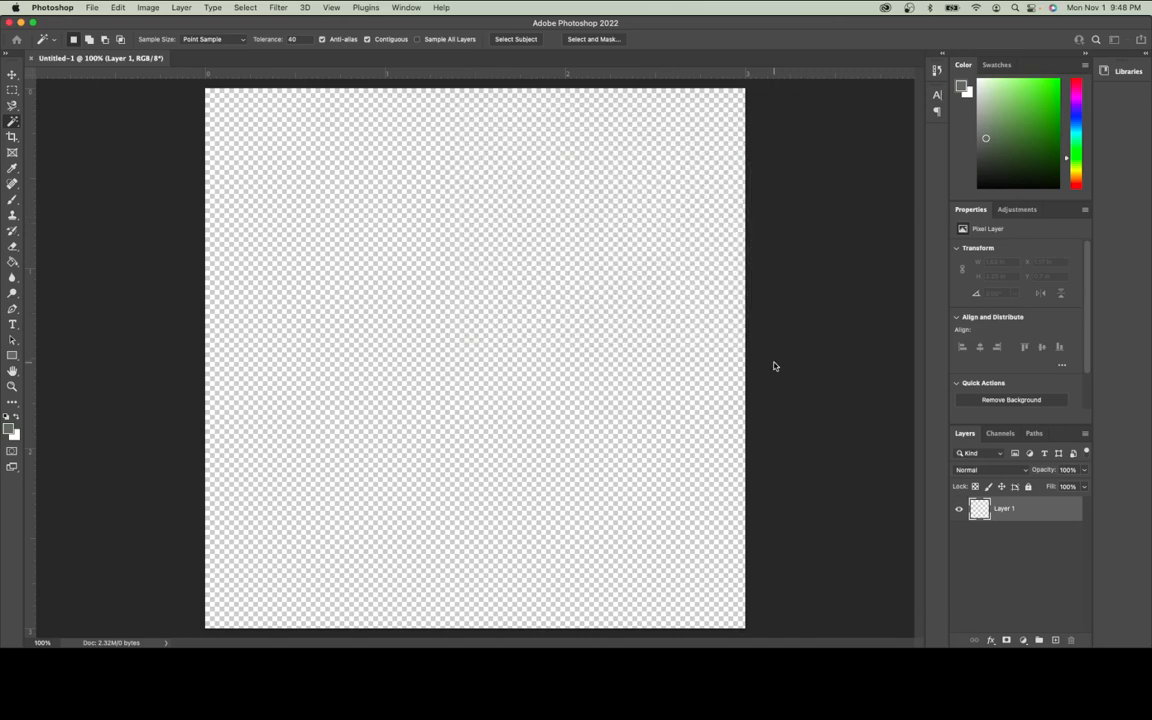
Enlarge the placed logo proportionally to about 87% so that it fills the square canvas.
drag(203, 156, 50, 90)
drag(747, 562, 897, 648)
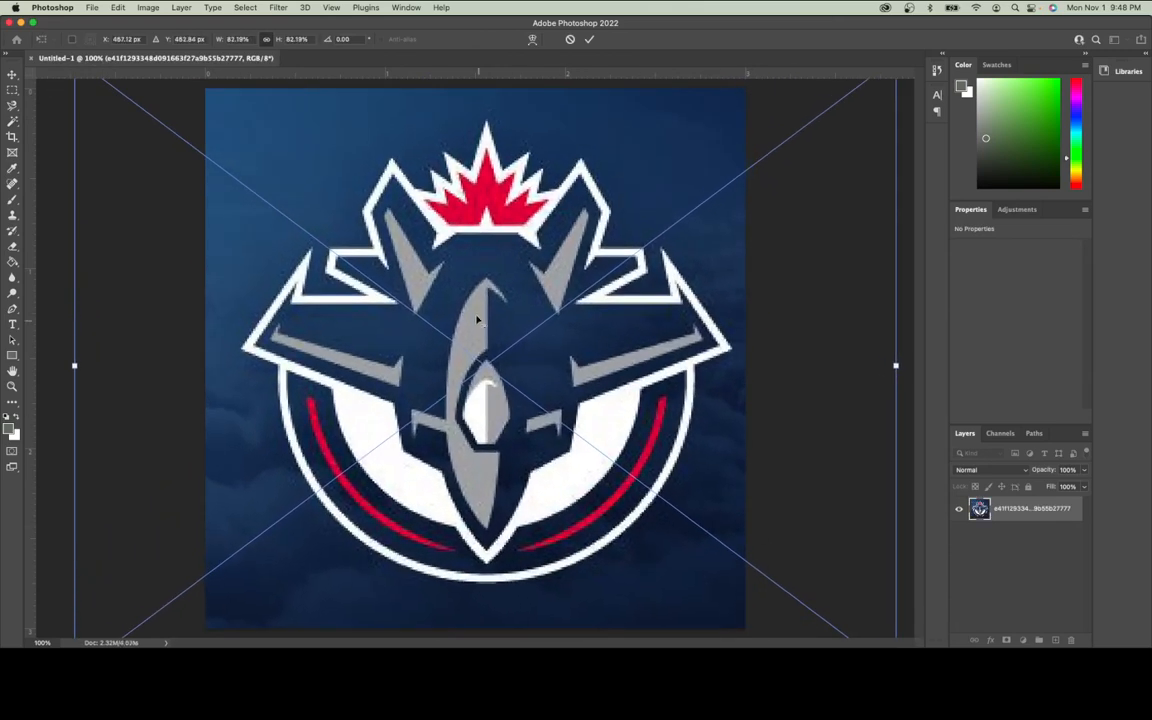
scroll(440, 304, down, 10)
drag(373, 283, 366, 277)
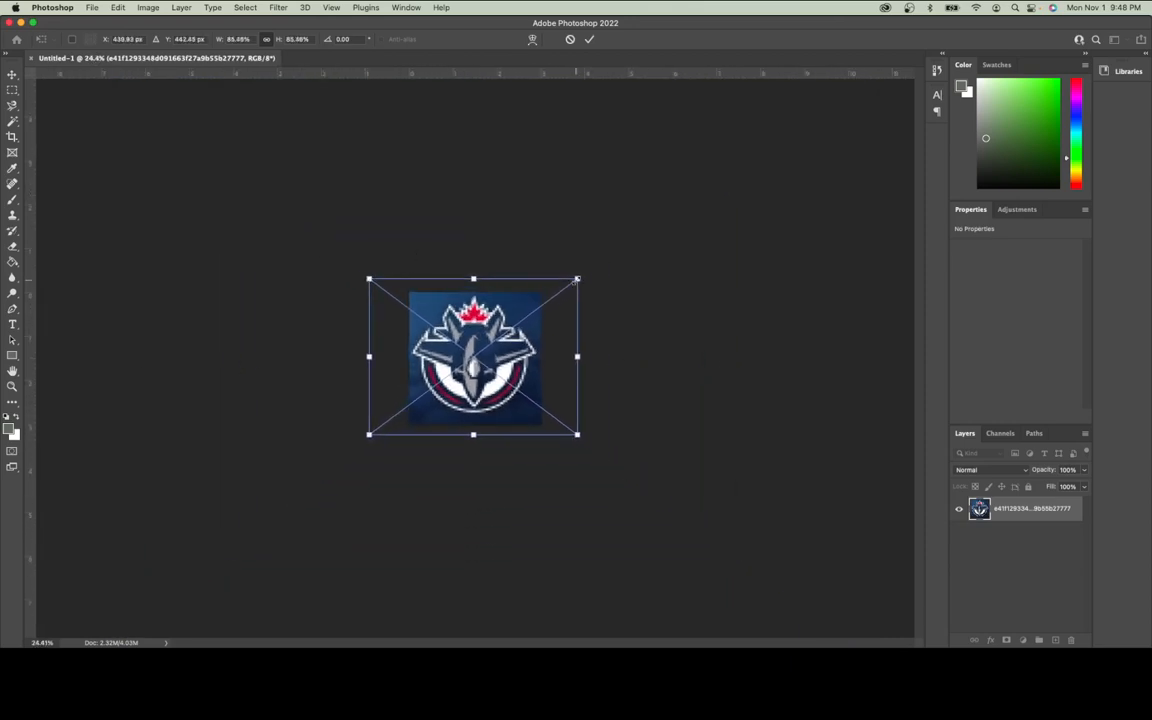
drag(578, 278, 582, 275)
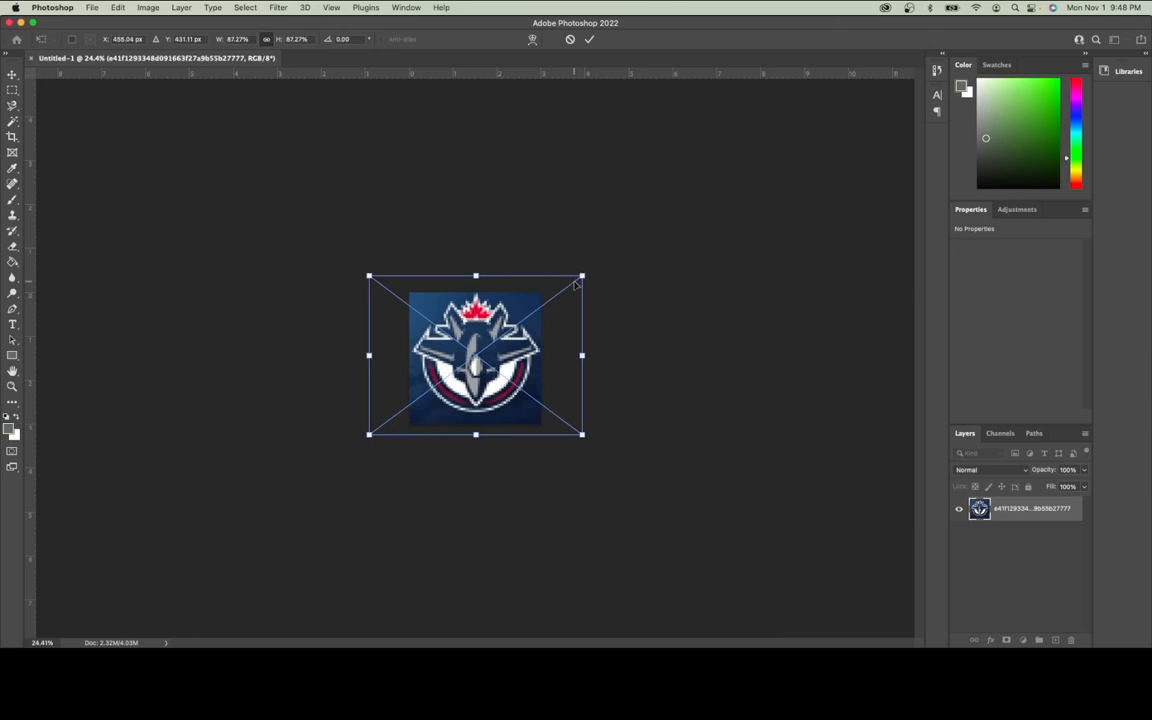
Nudge the placed logo slightly left and down to center it on the canvas, and commit the transformation.
key(Left)
key(Left)
key(Down)
key(Down)
key(Down)
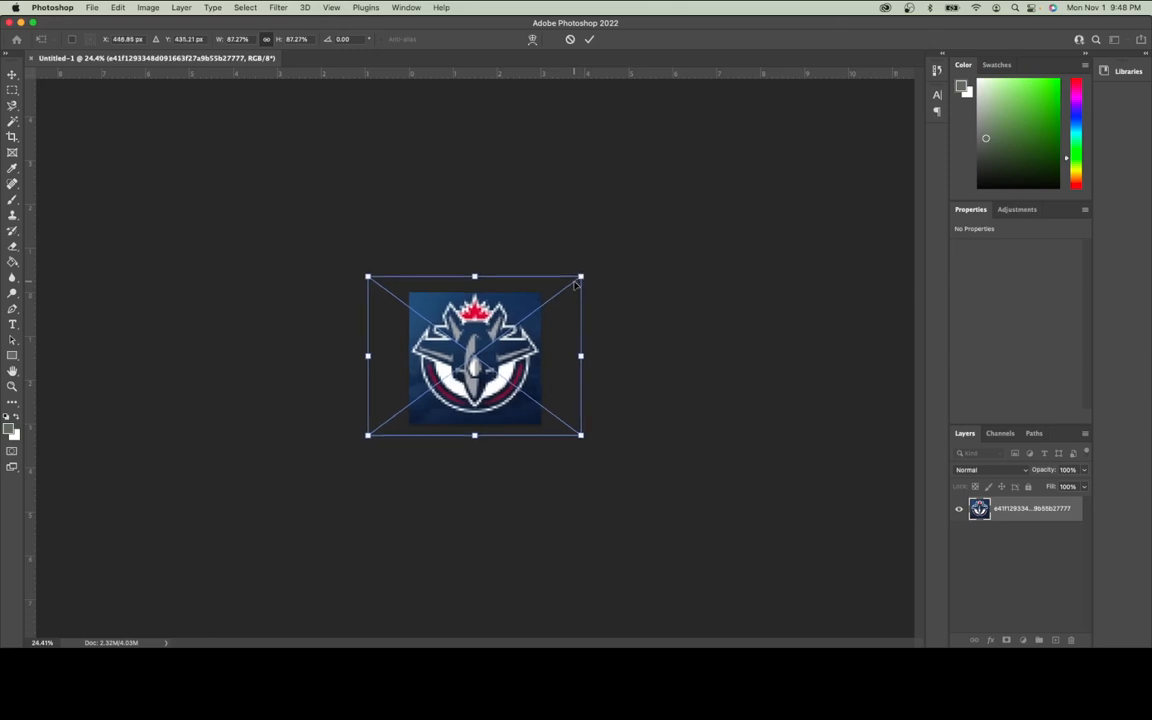
key(Down)
key(Down)
key(Down)
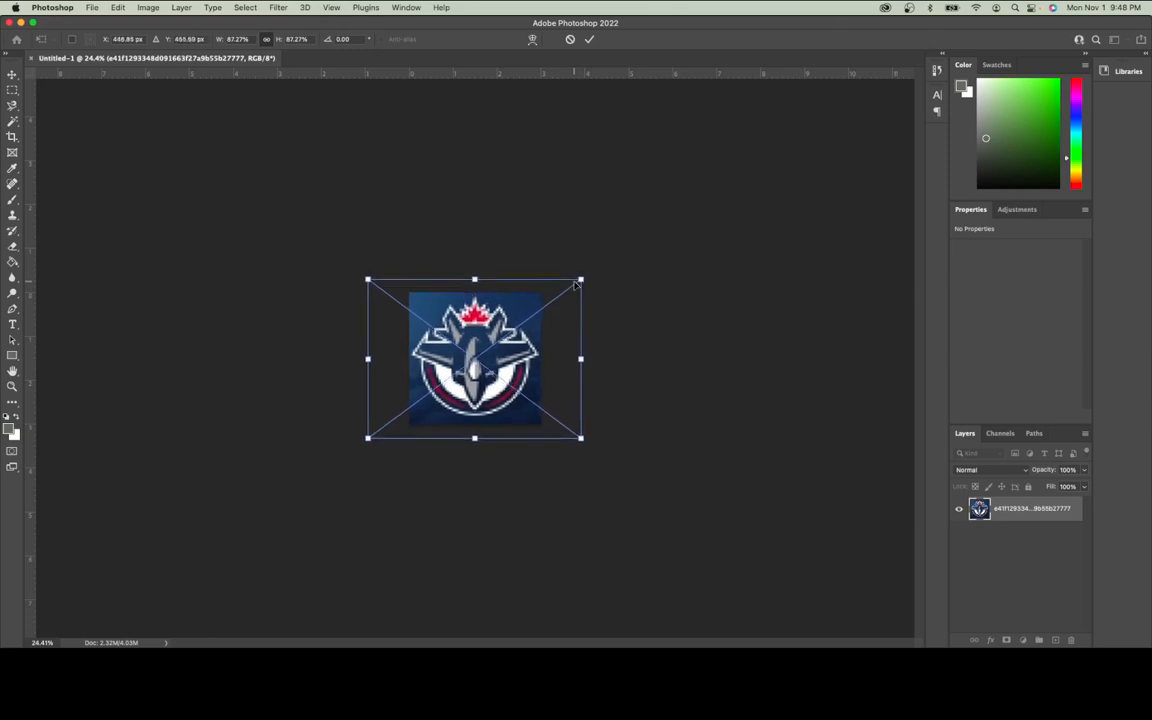
click(589, 39)
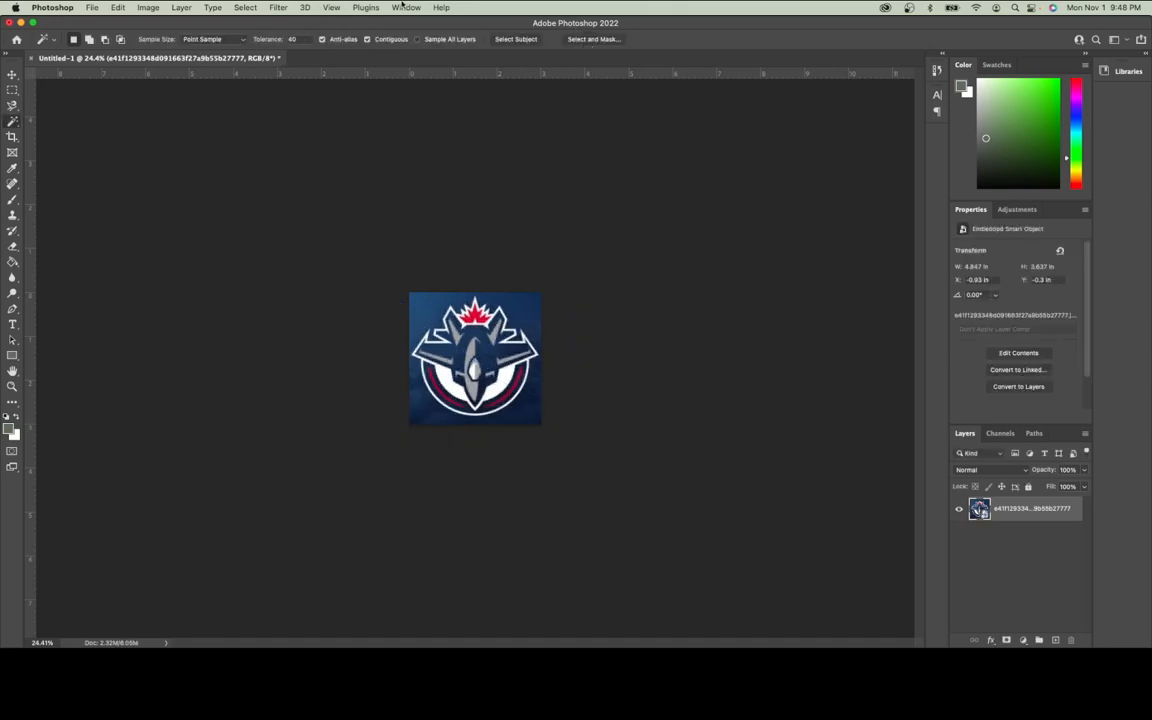
Fit the document on screen and rasterize the placed logo layer.
click(331, 8)
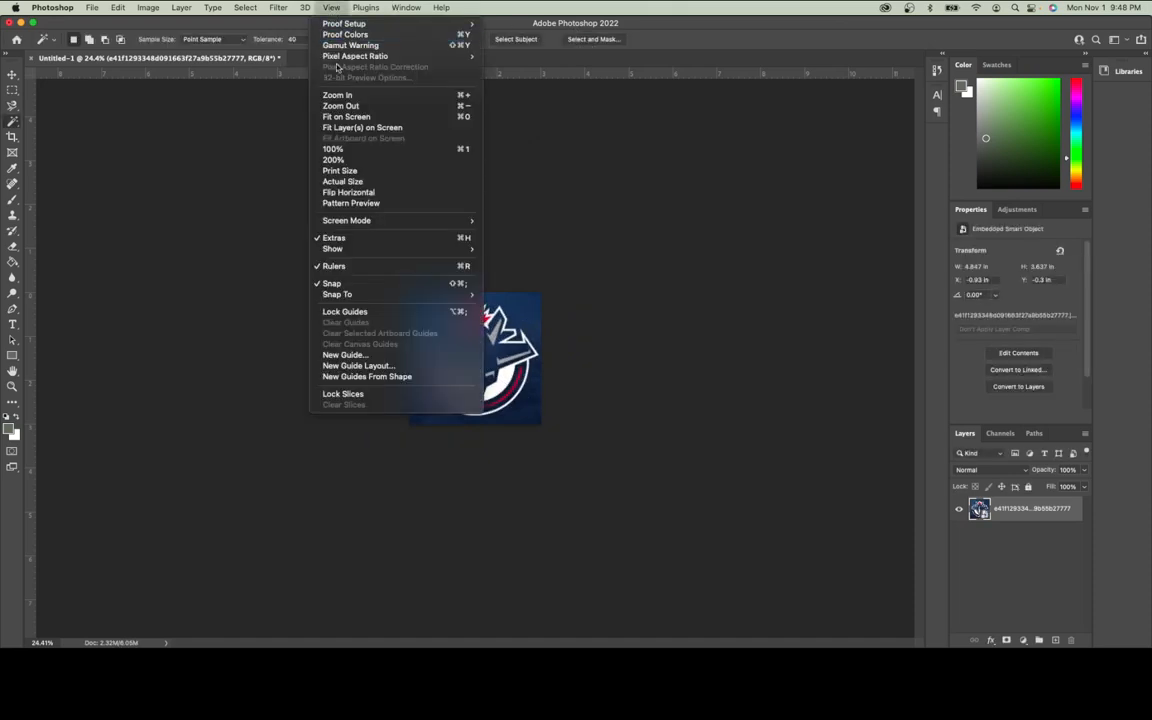
click(338, 118)
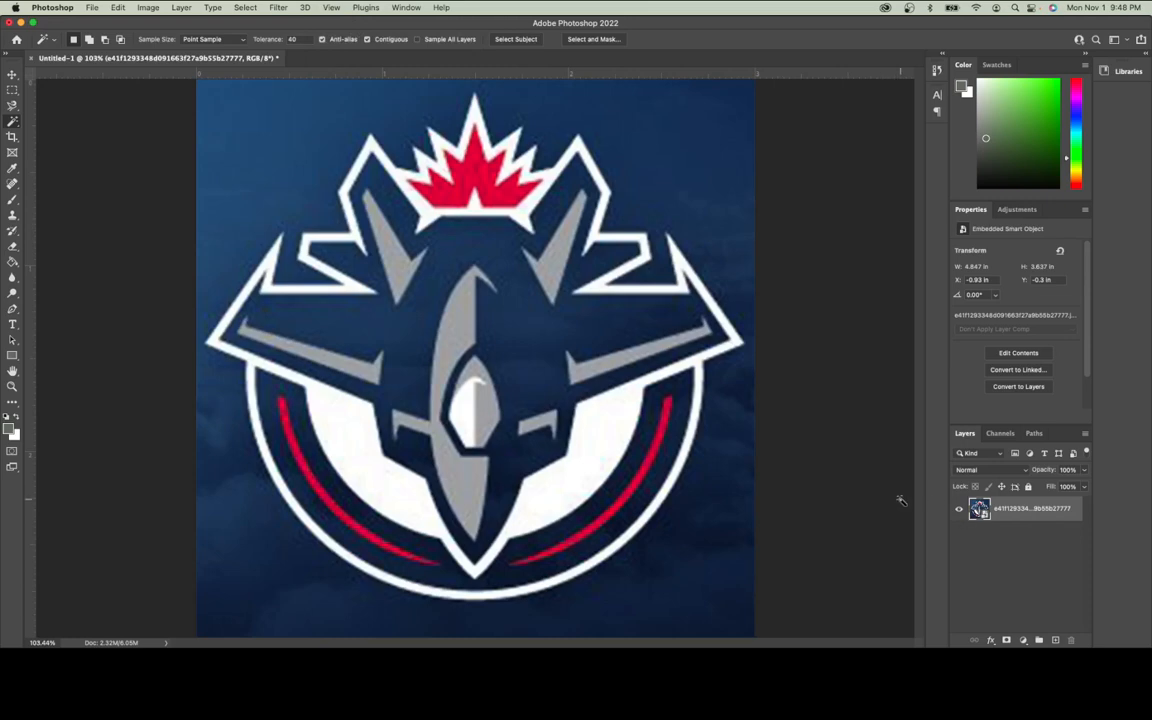
right_click(1016, 514)
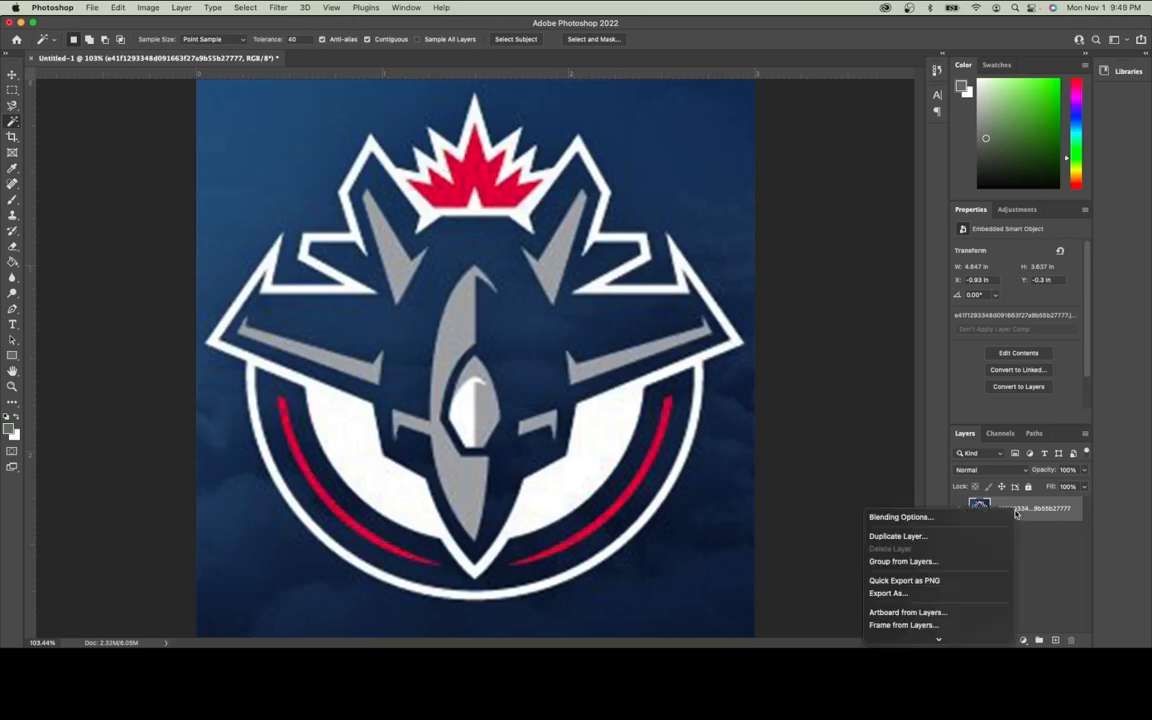
scroll(946, 550, down, 5)
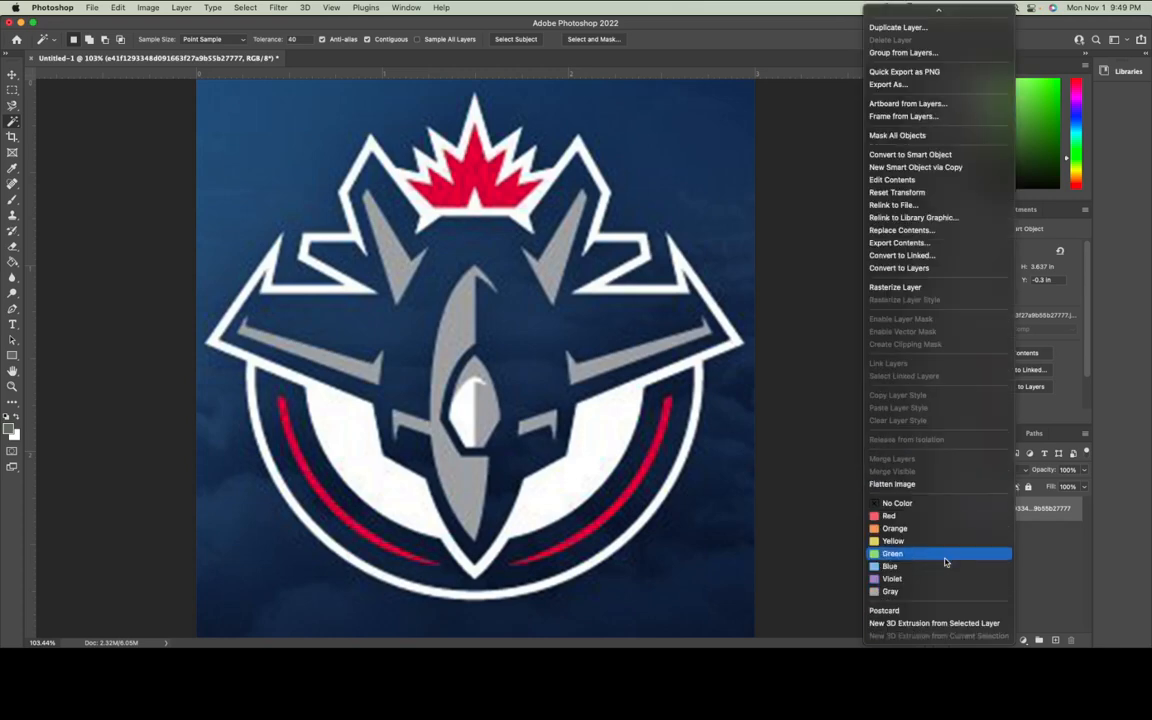
click(895, 288)
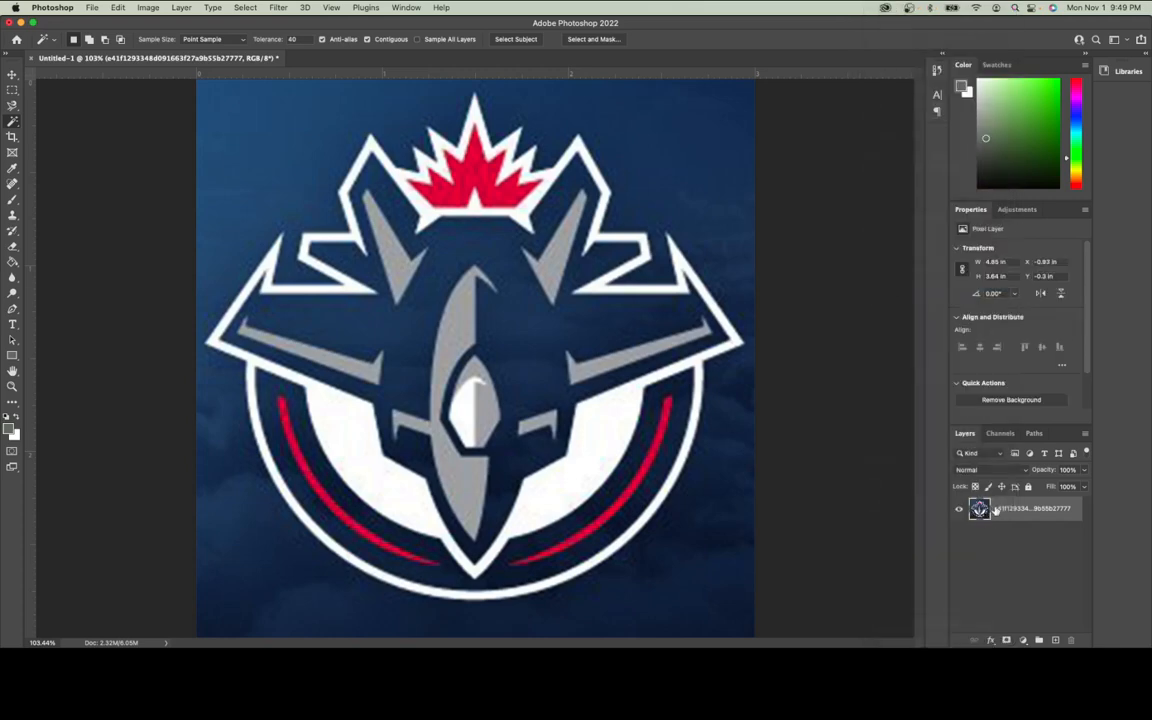
Duplicate the logo layer under its default copy name and hide the original layer.
right_click(1002, 510)
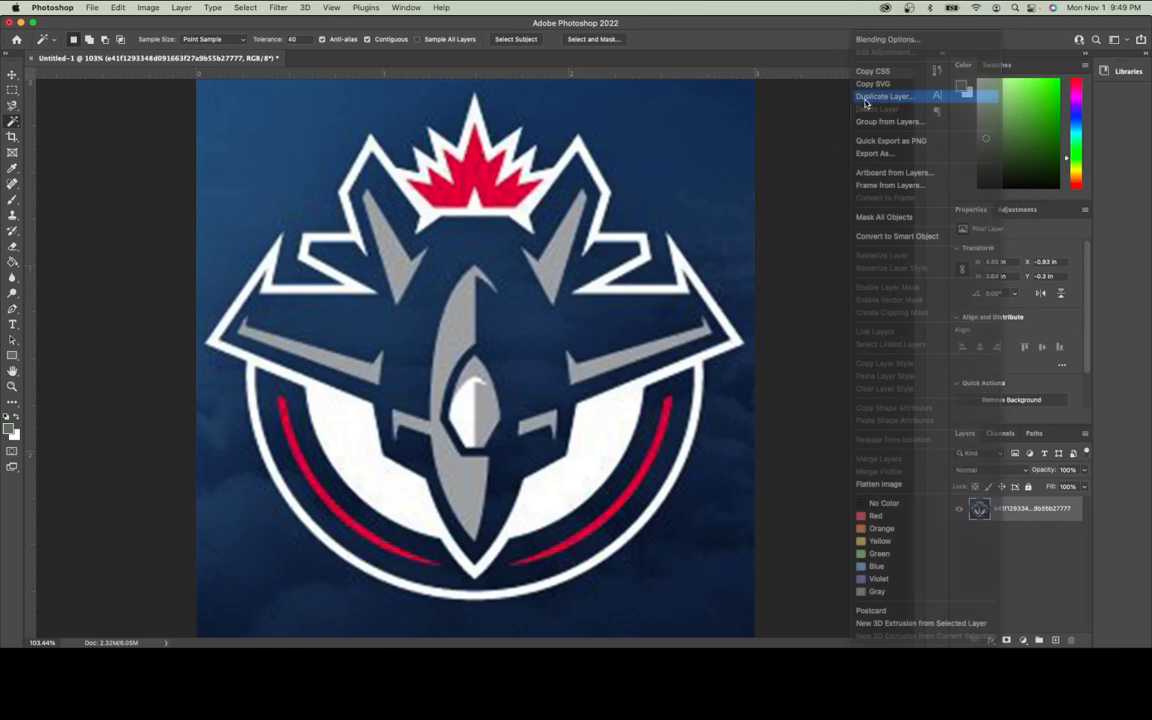
click(884, 96)
click(512, 140)
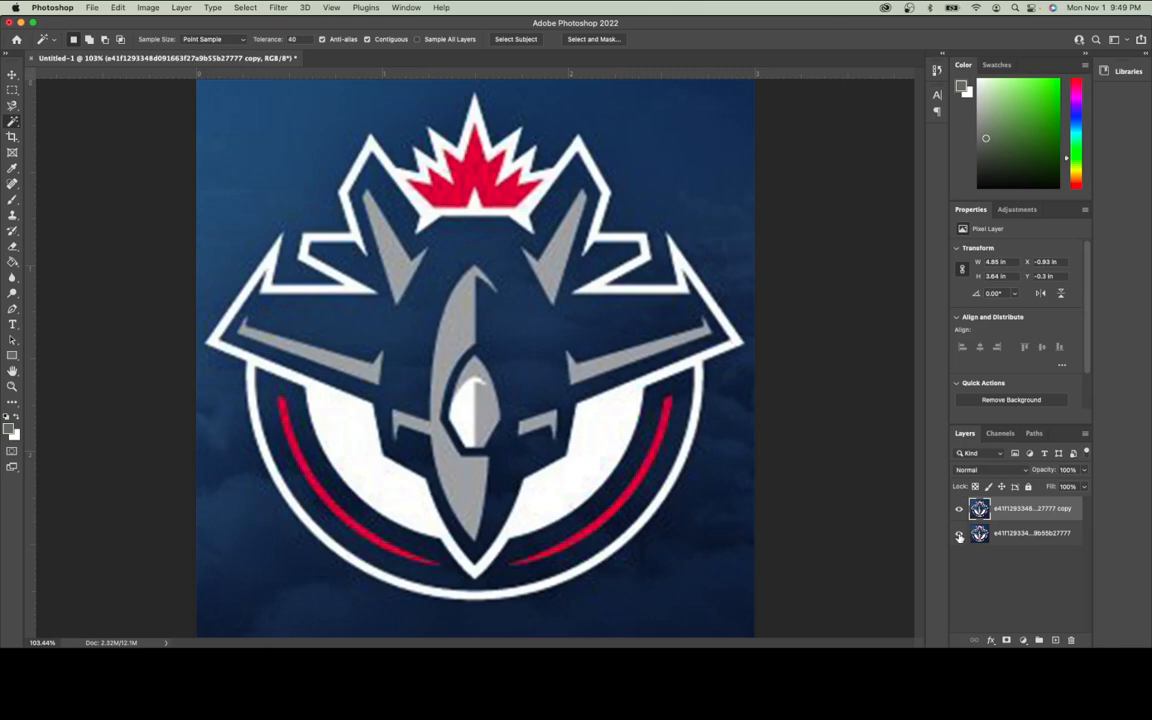
click(959, 535)
Try to delete the blue background around the logo using the Magic Wand with a tolerance of 40.
click(268, 147)
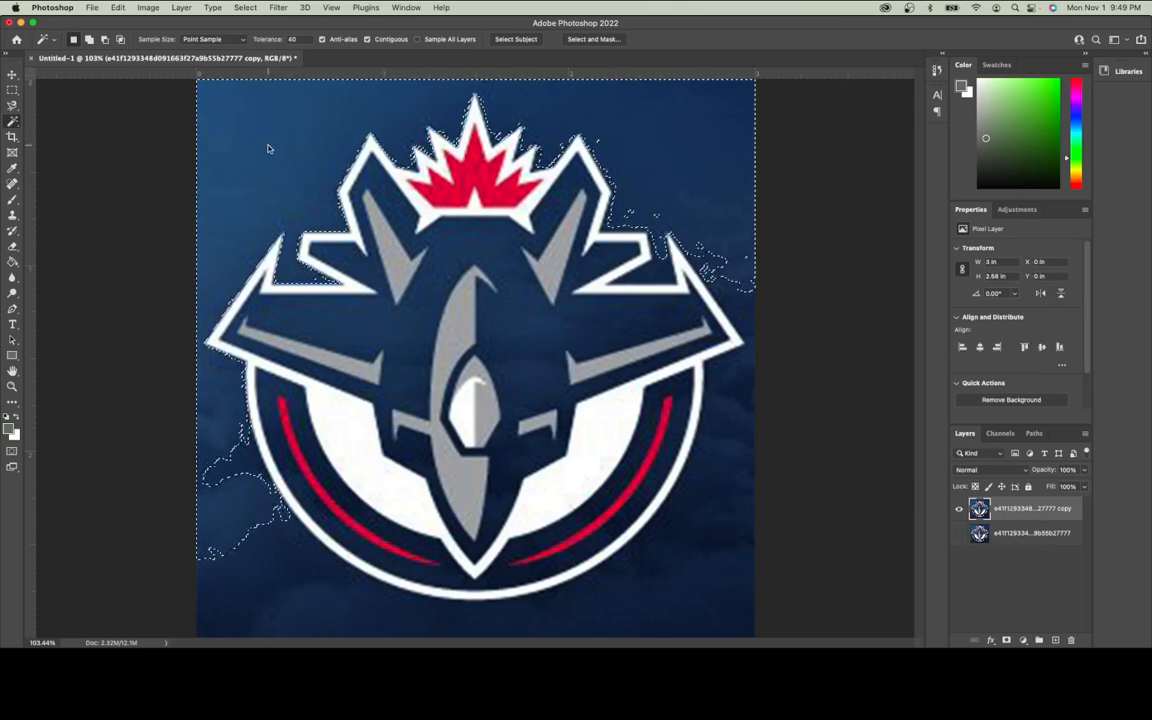
key(BackSpace)
click(303, 586)
key(BackSpace)
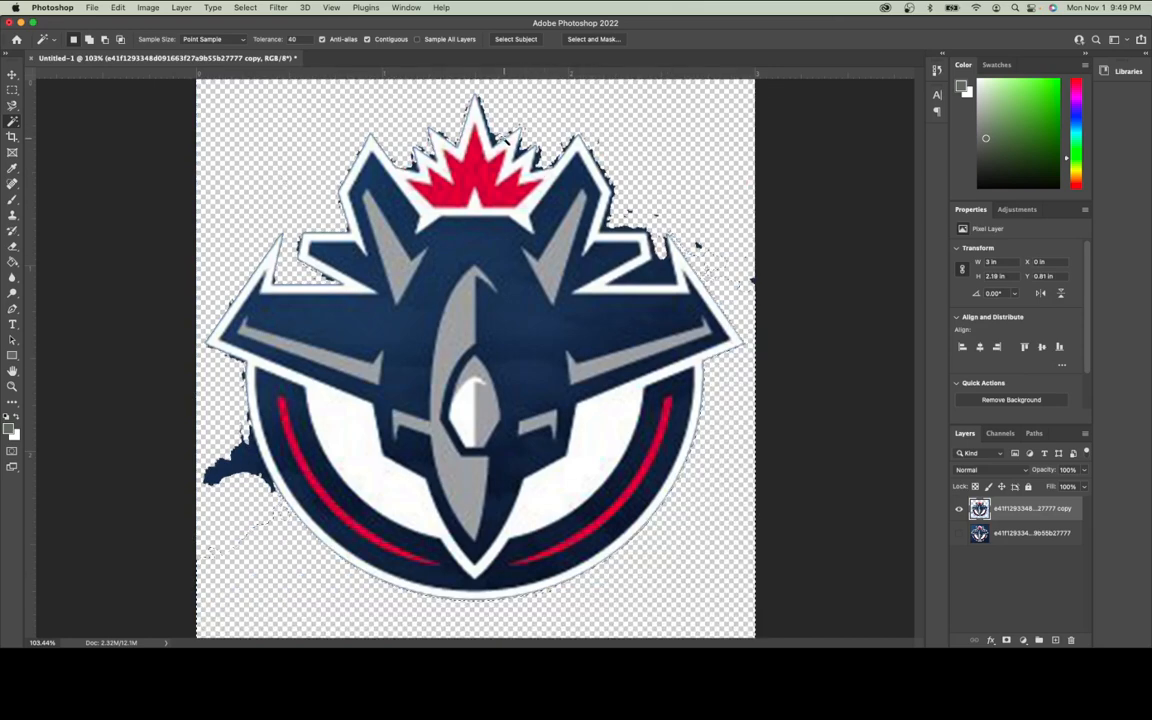
Try to delete the logo's white outline, red leaf and navy ring areas using Magic Wand selections at tolerance 40.
click(433, 148)
key(BackSpace)
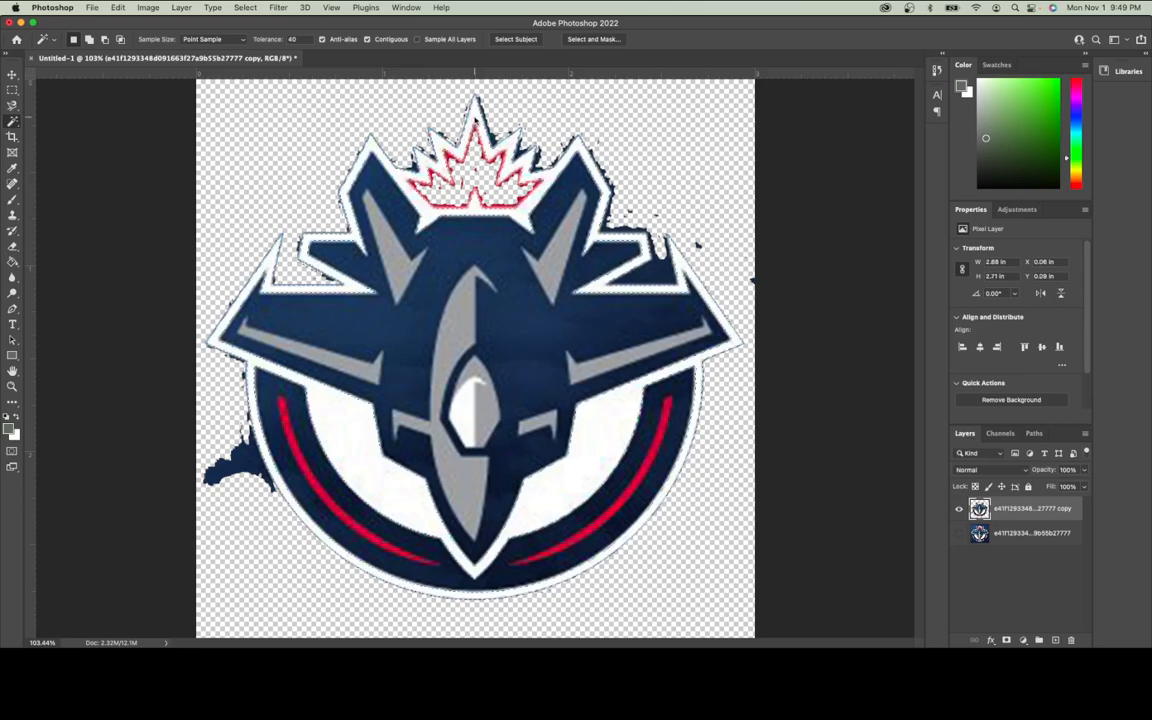
click(583, 510)
key(BackSpace)
click(583, 512)
key(BackSpace)
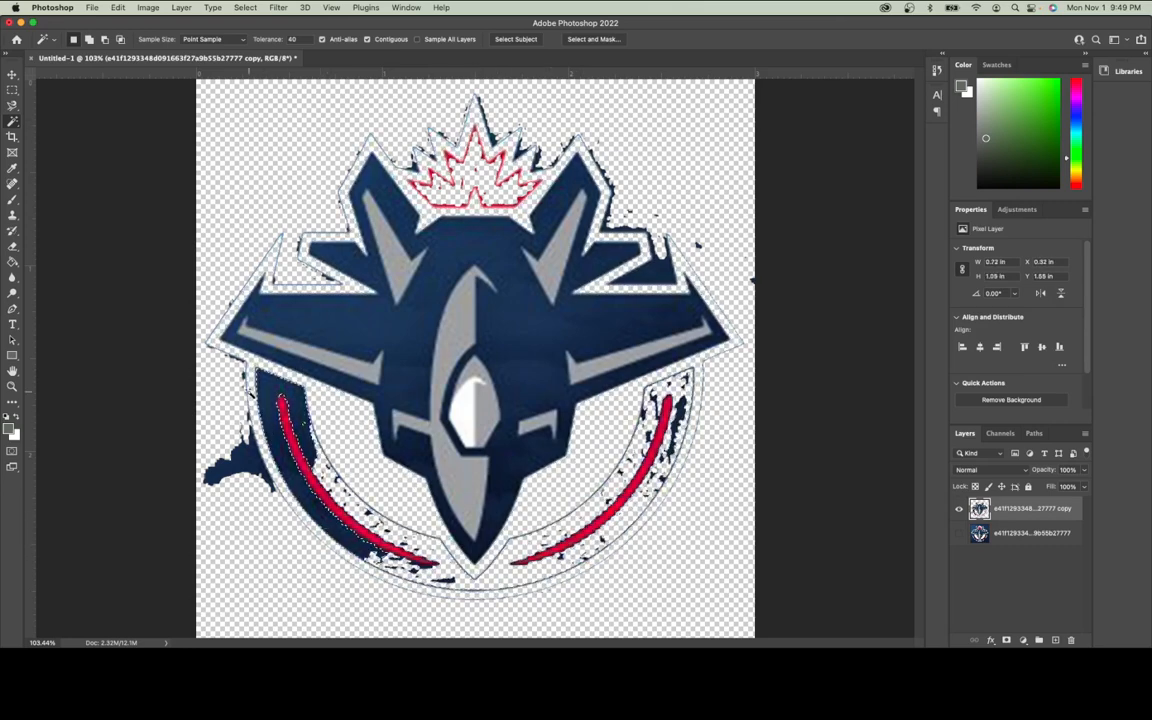
click(258, 384)
key(BackSpace)
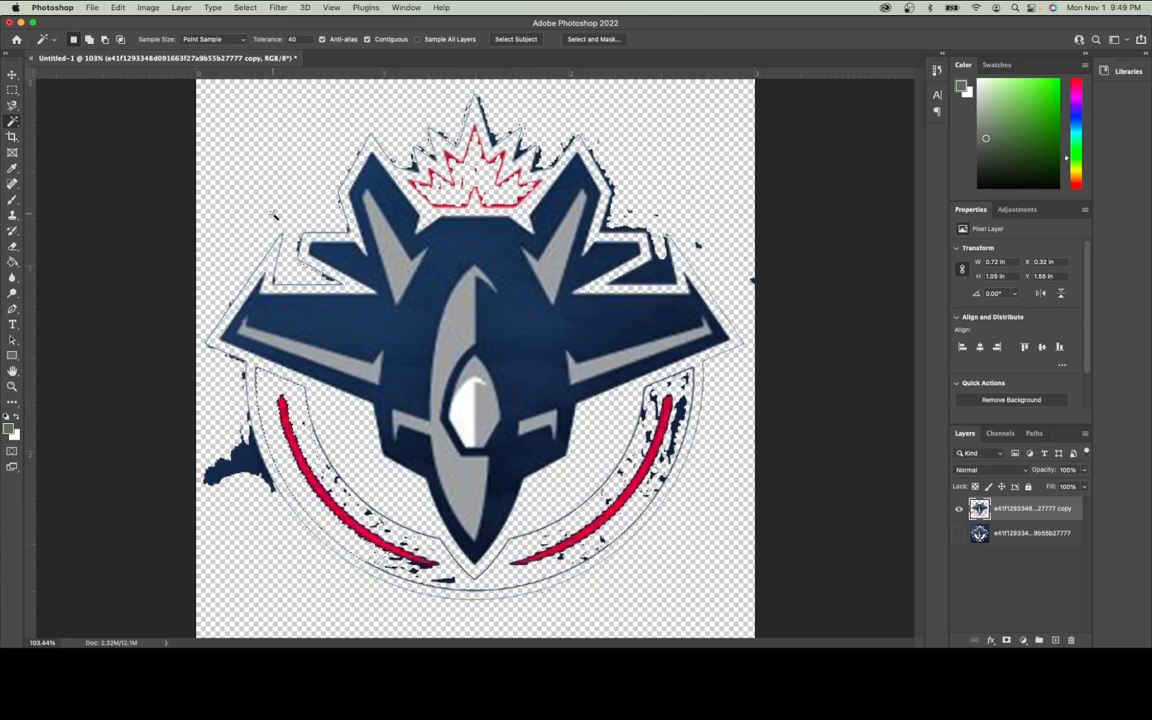
Set the Magic Wand tolerance to 70.
click(296, 39)
text(70)
key(Return)
Undo the Magic Wand deletions on the copied logo layer to restore the full image.
key(super+z)
key(super+z)
key(super+z)
key(super+z)
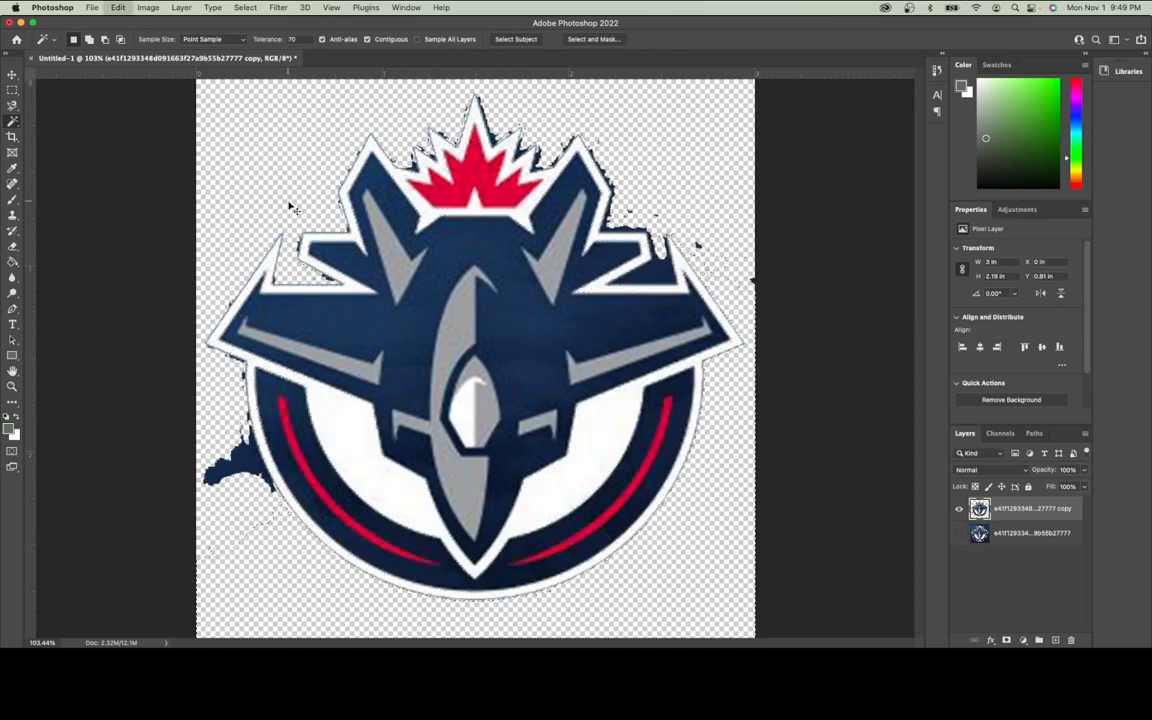
key(super+z)
Select the blue background with the Magic Wand at tolerance 70 and add areas inside the logo's circle to the selection.
click(279, 167)
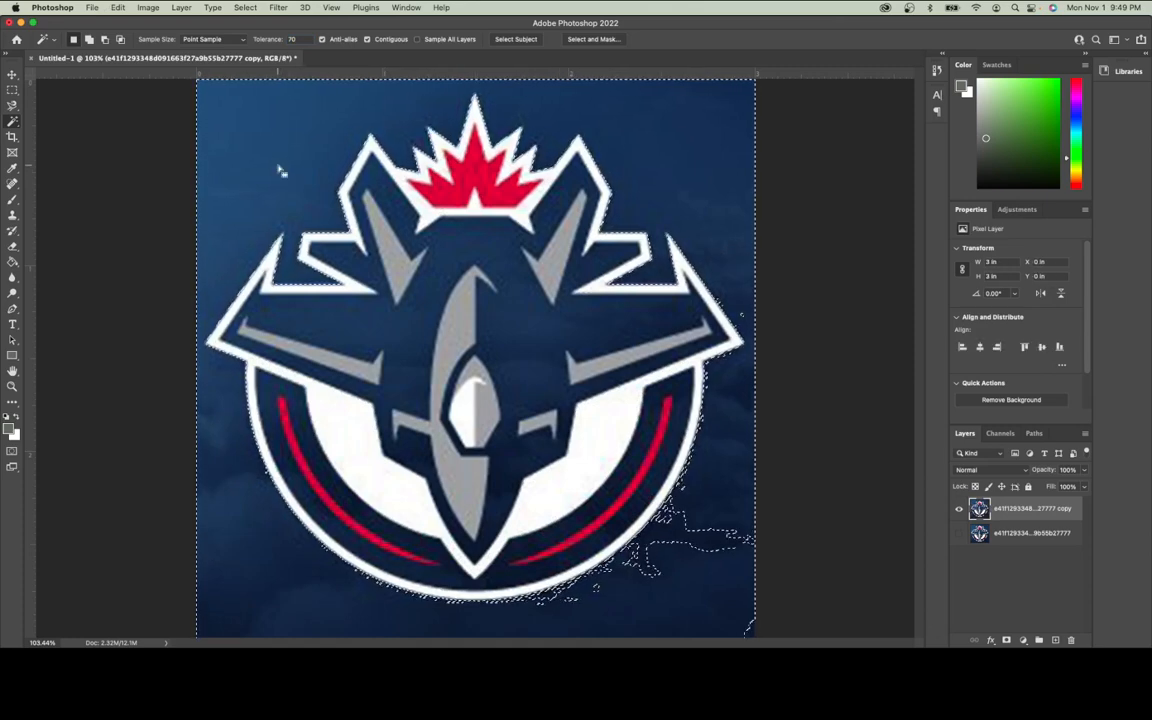
shift+click(339, 429)
shift+click(310, 444)
shift+click(313, 482)
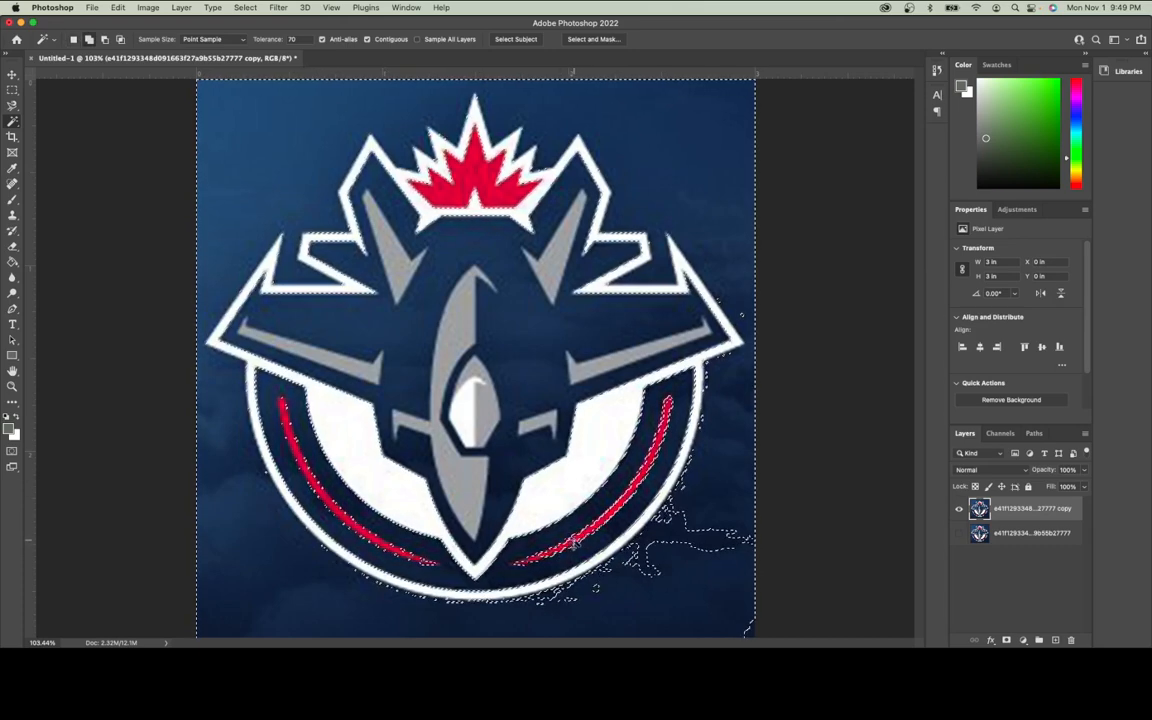
Add the remaining background, ring, outline and red areas around the jet to the selection, delete them and deselect.
alt+click(669, 543)
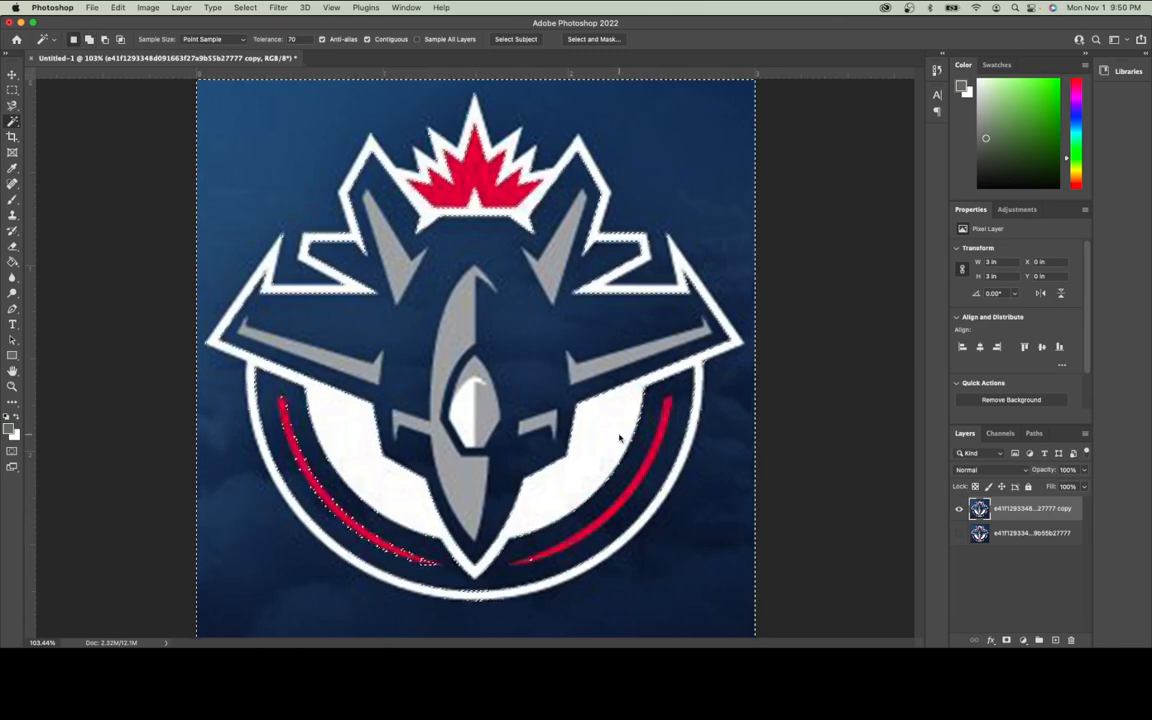
shift+click(640, 412)
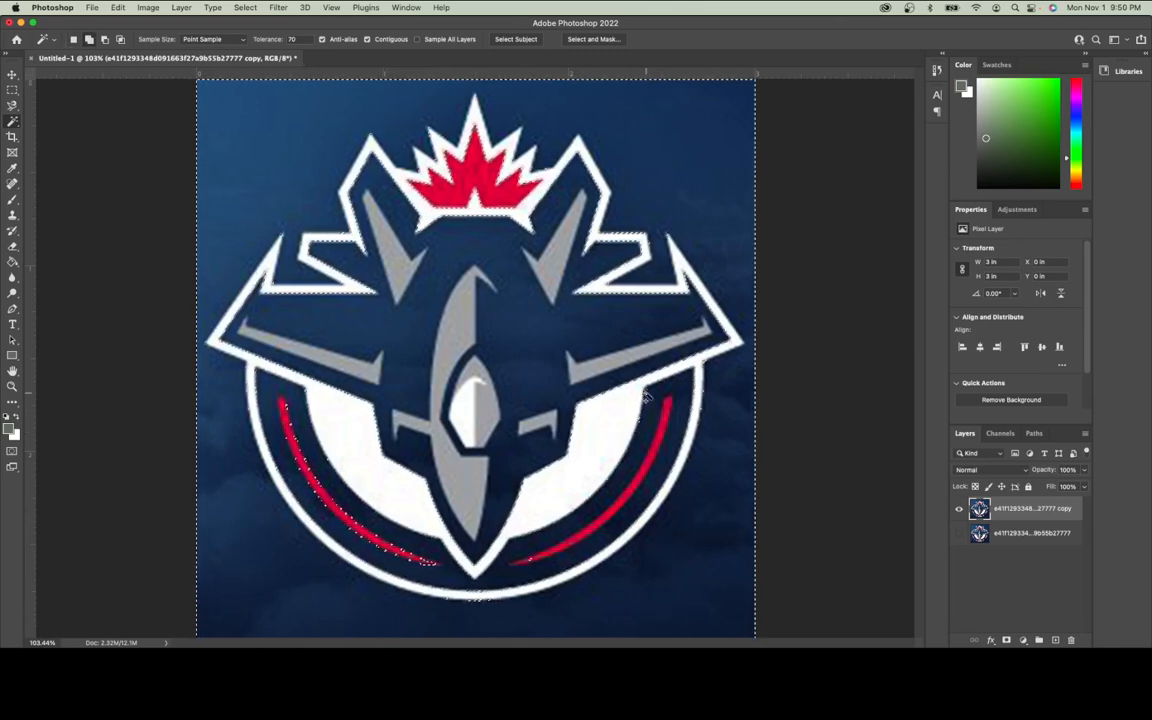
shift+click(427, 564)
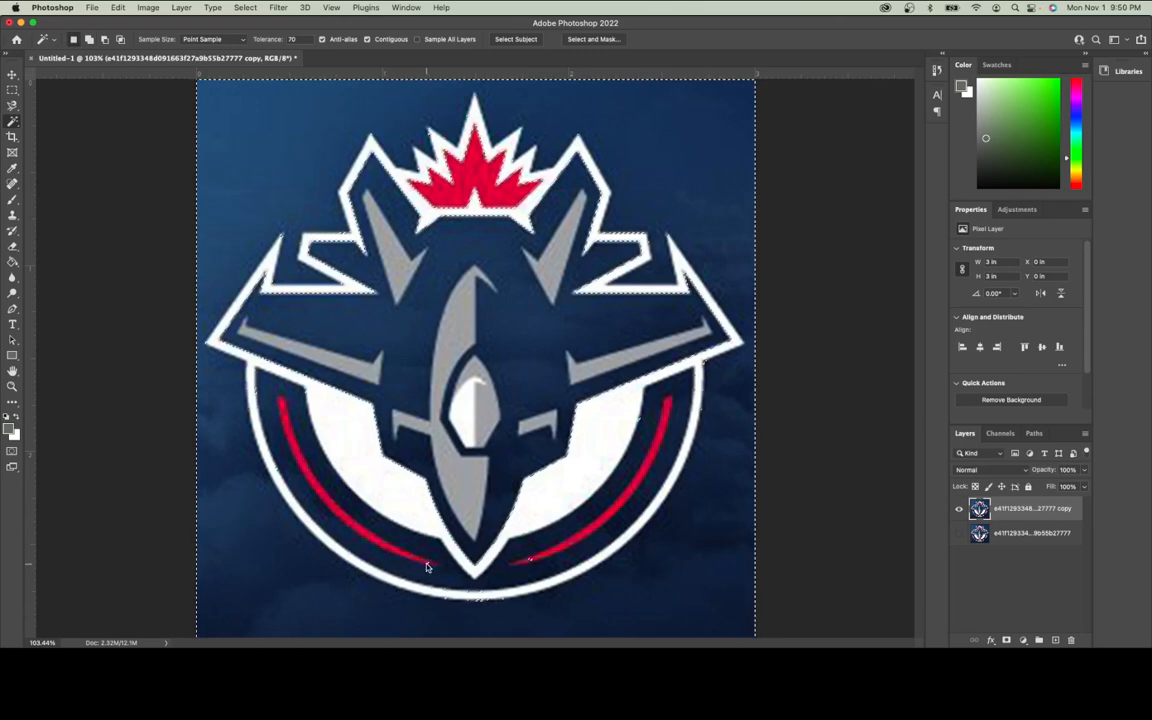
shift+click(475, 604)
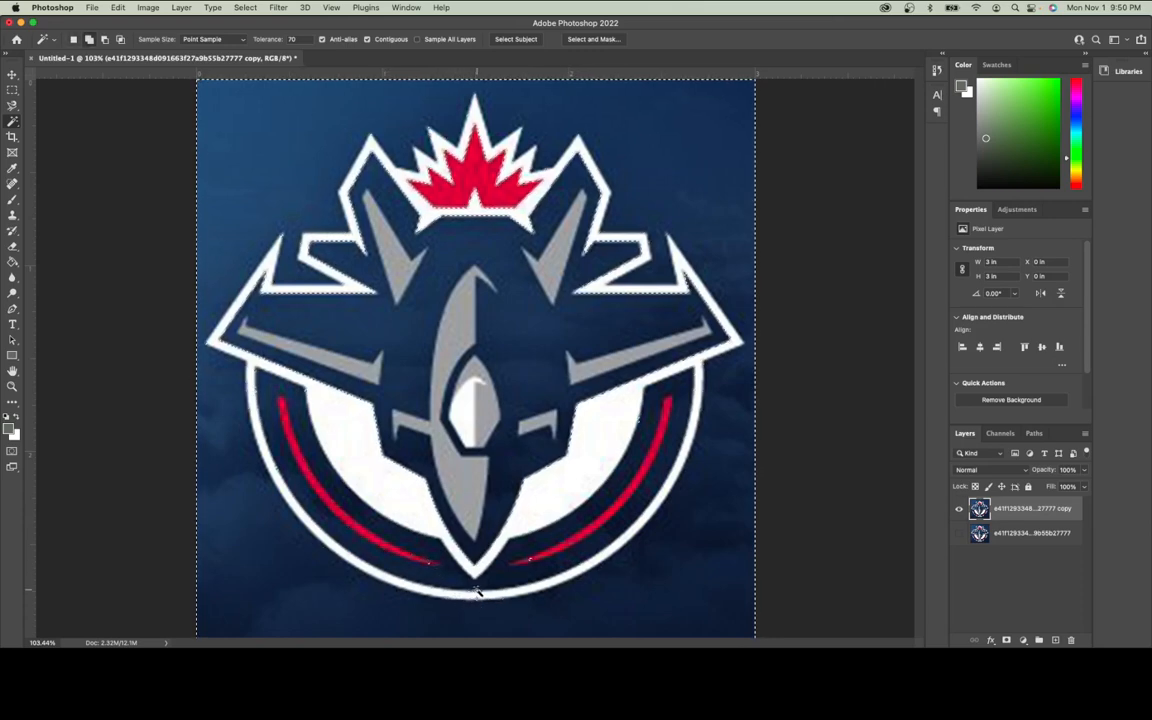
shift+click(529, 560)
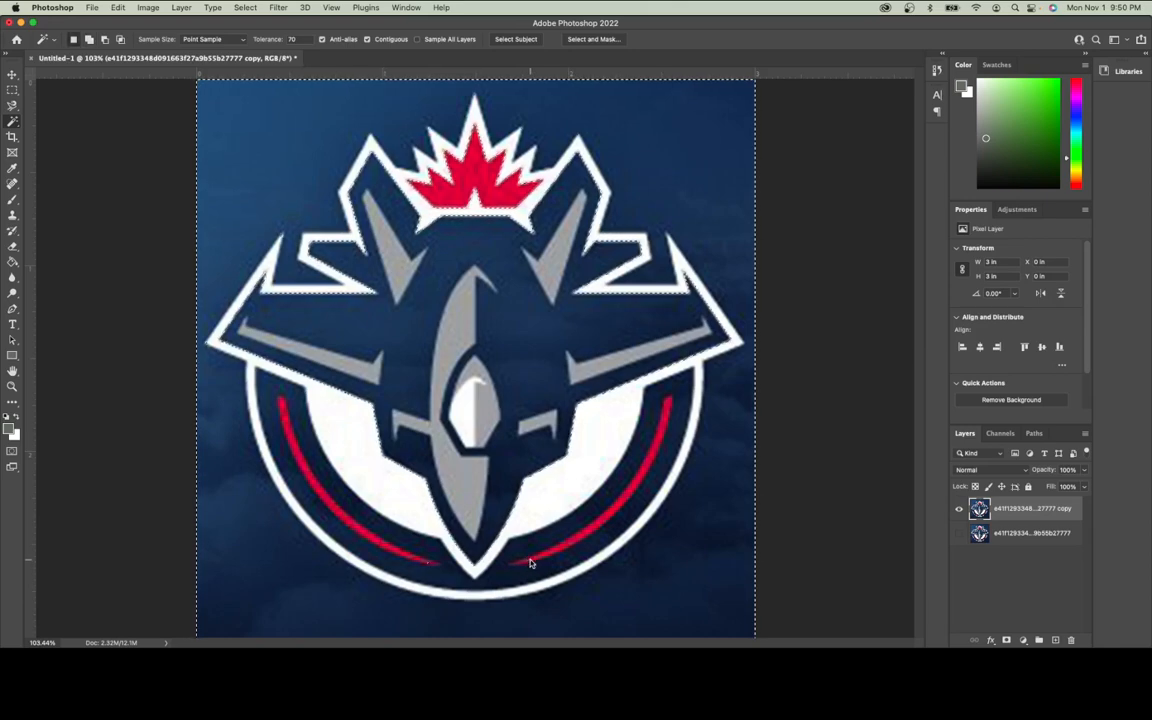
shift+click(430, 563)
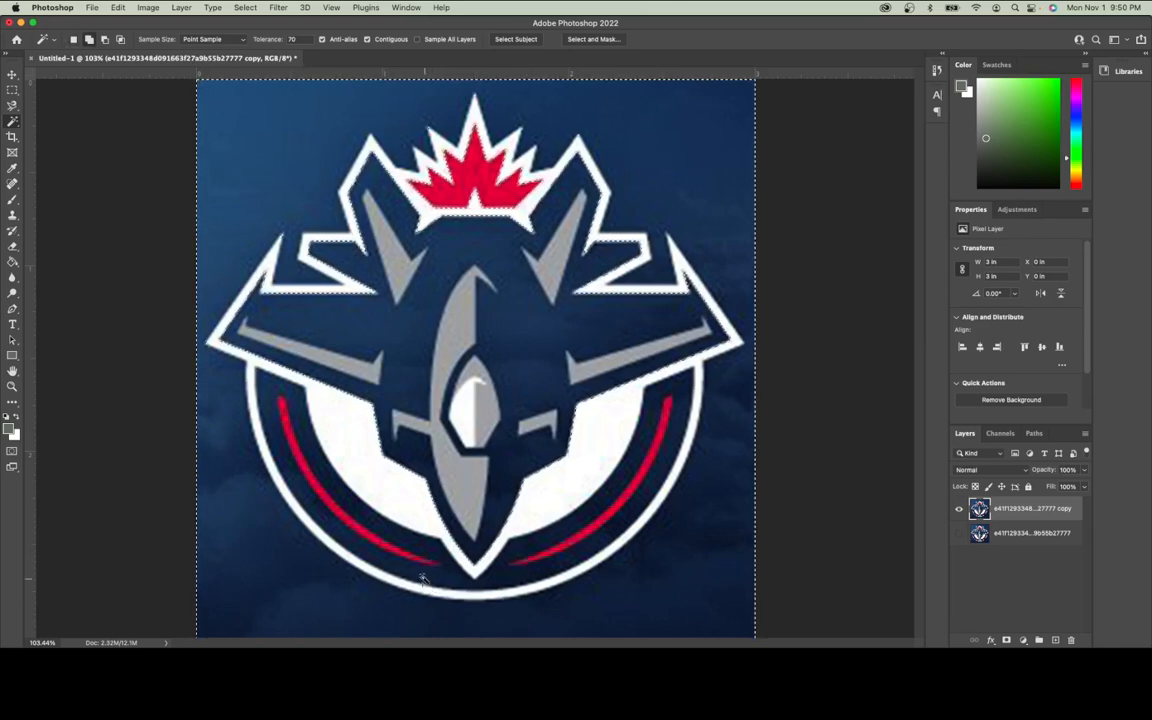
shift+click(497, 141)
key(Delete)
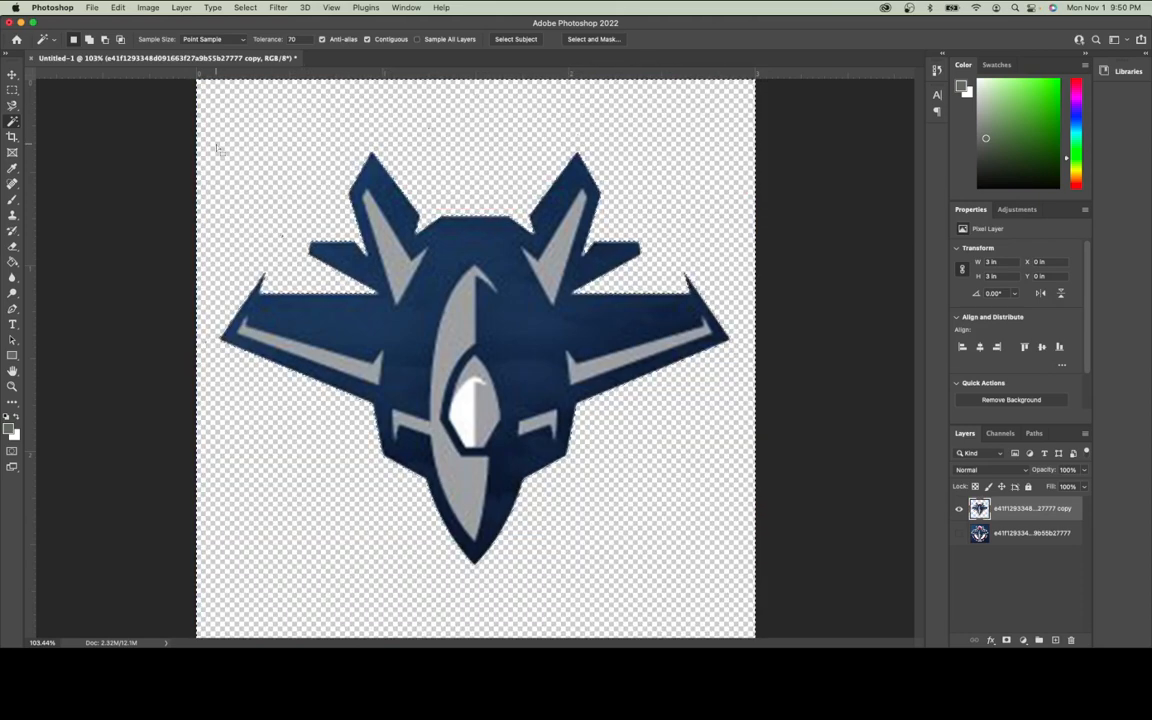
key(super+d)
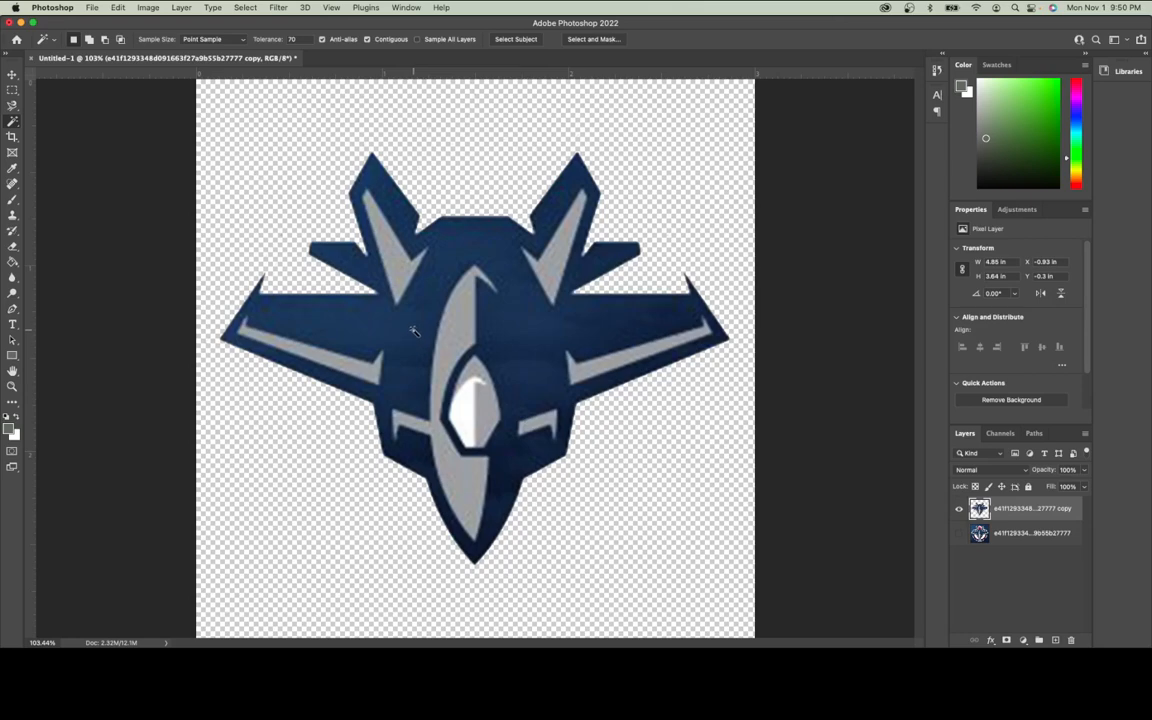
Select the jet's navy body with the Magic Wand and fill it with Black at 100% opacity.
click(522, 328)
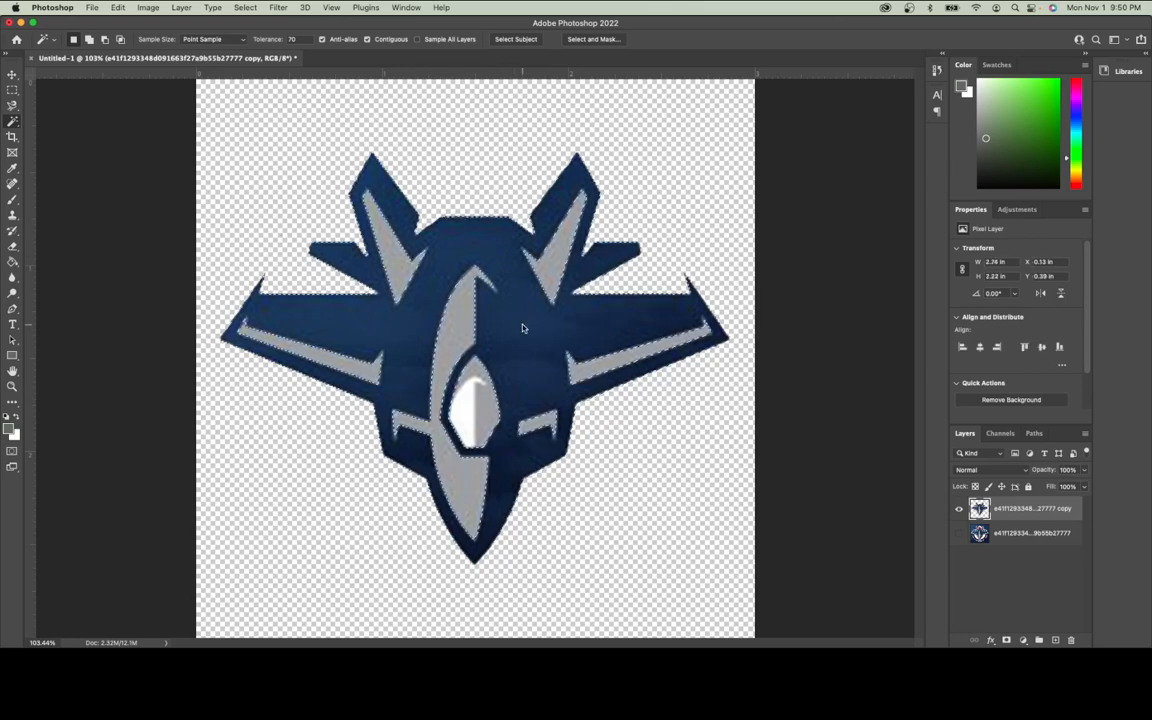
click(118, 8)
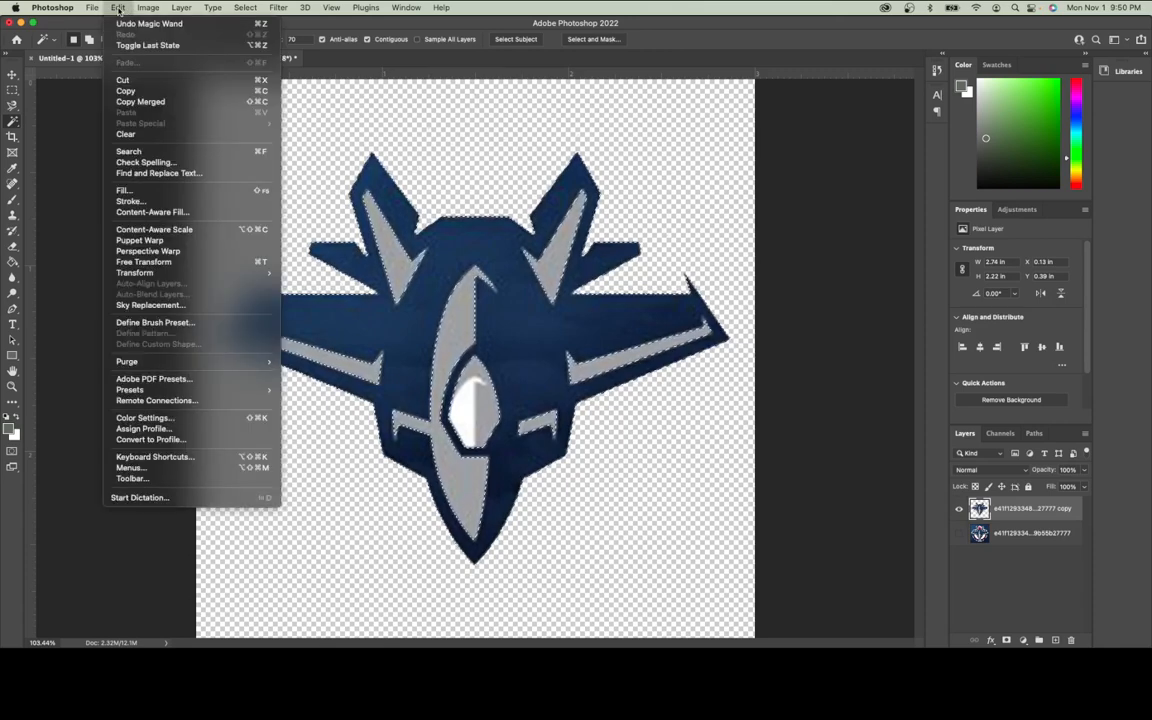
click(128, 190)
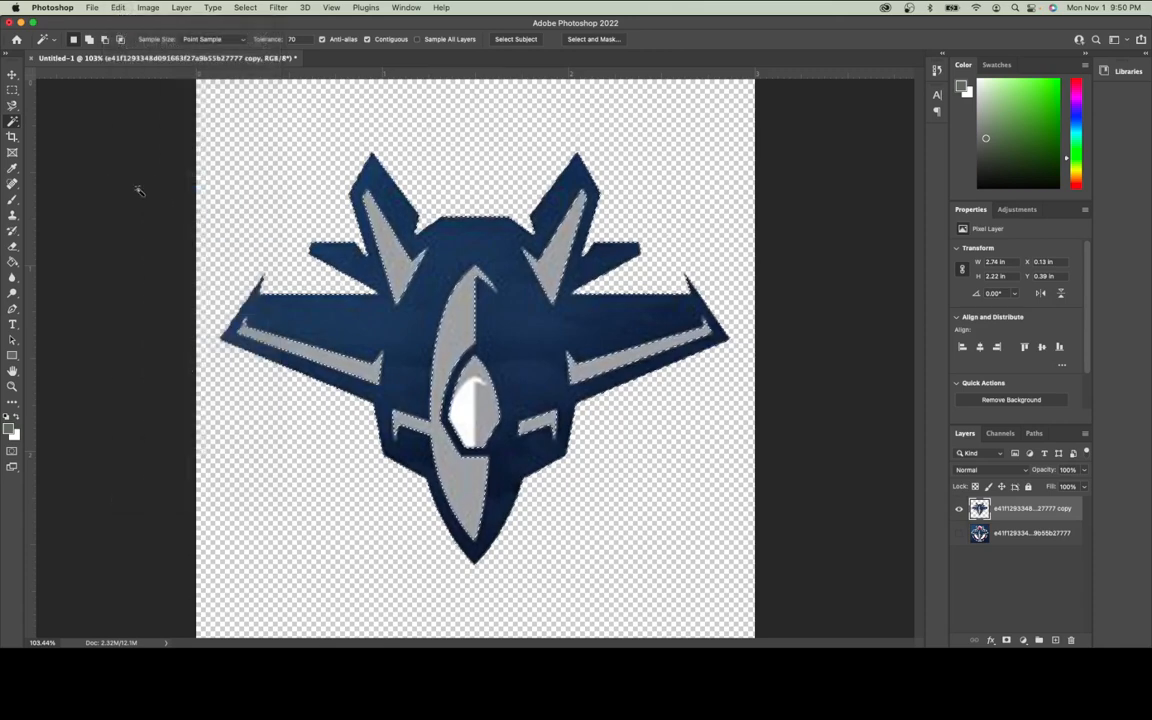
click(493, 194)
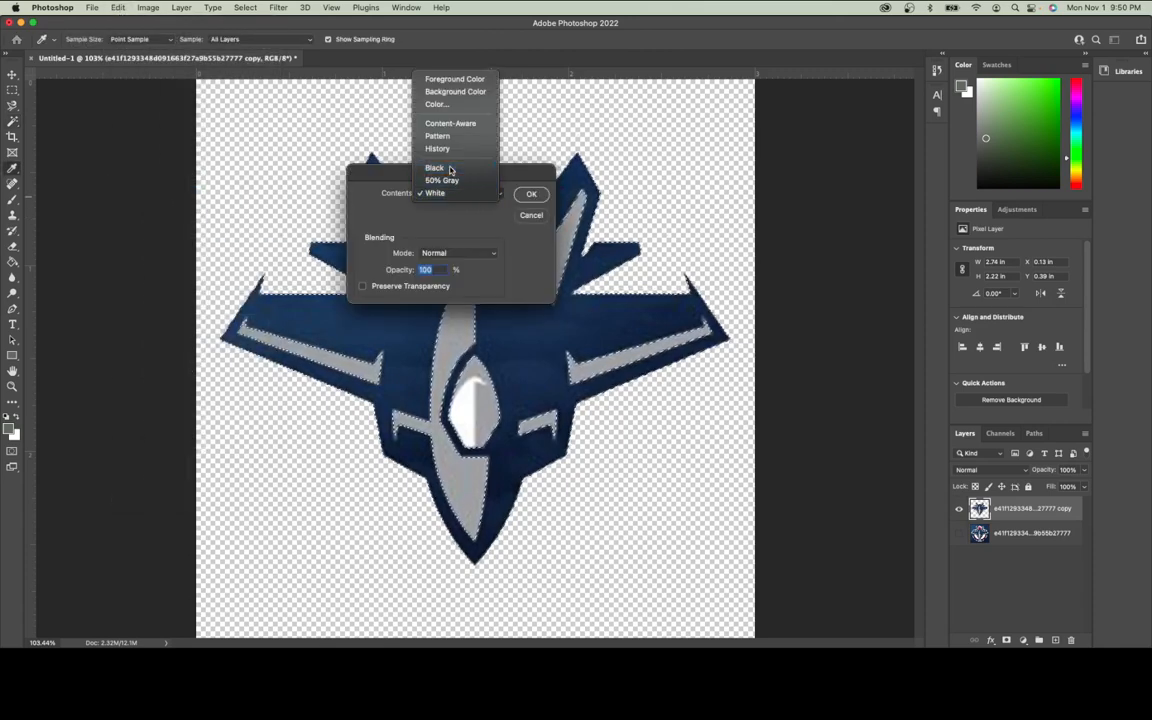
click(440, 167)
click(531, 194)
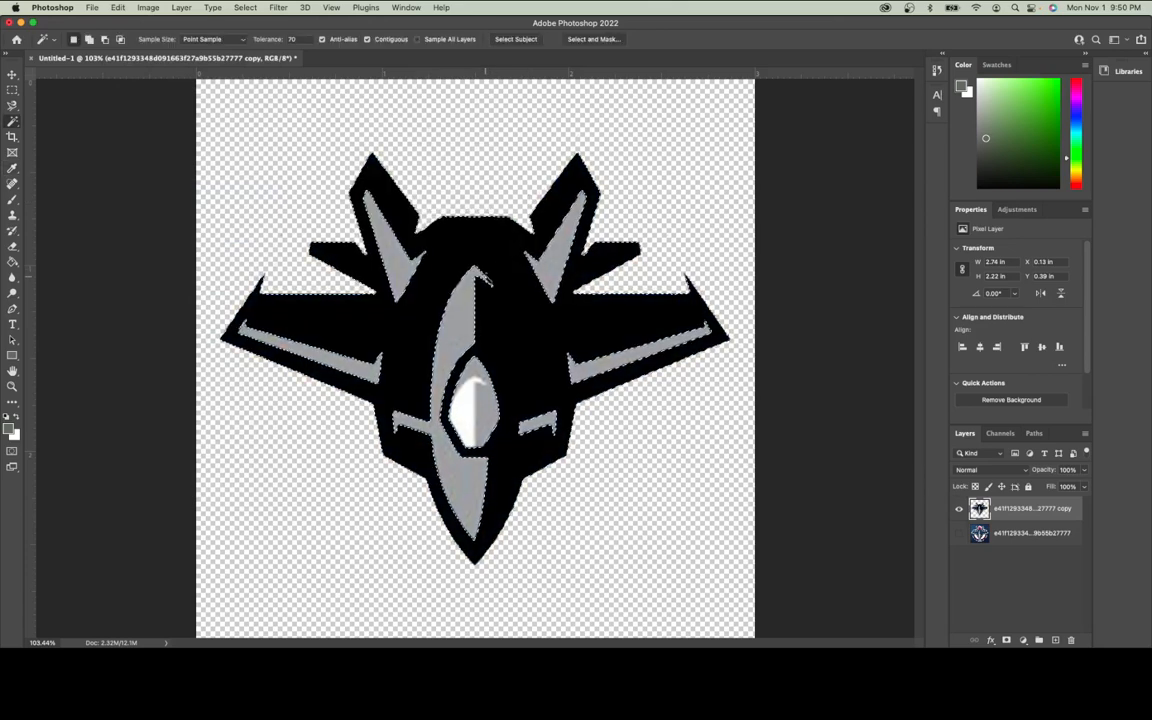
Select the gray accents on the fins, wings and fuselage, fill them with White, and deselect.
click(404, 268)
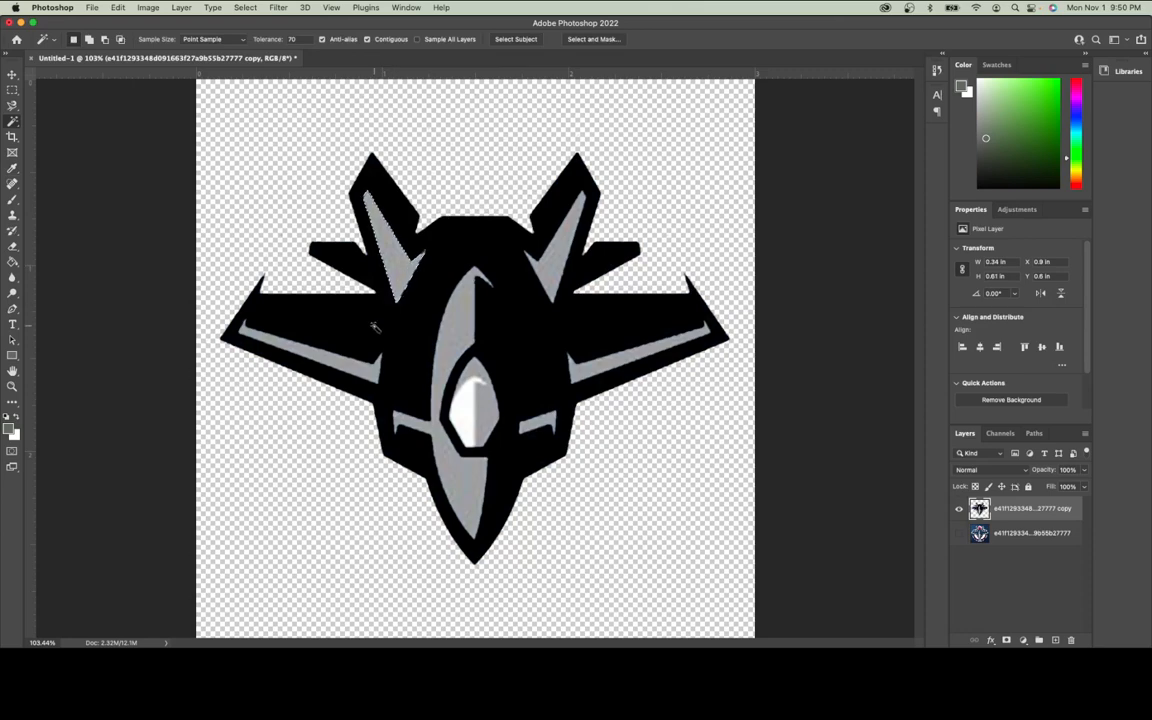
shift+click(360, 370)
shift+click(446, 346)
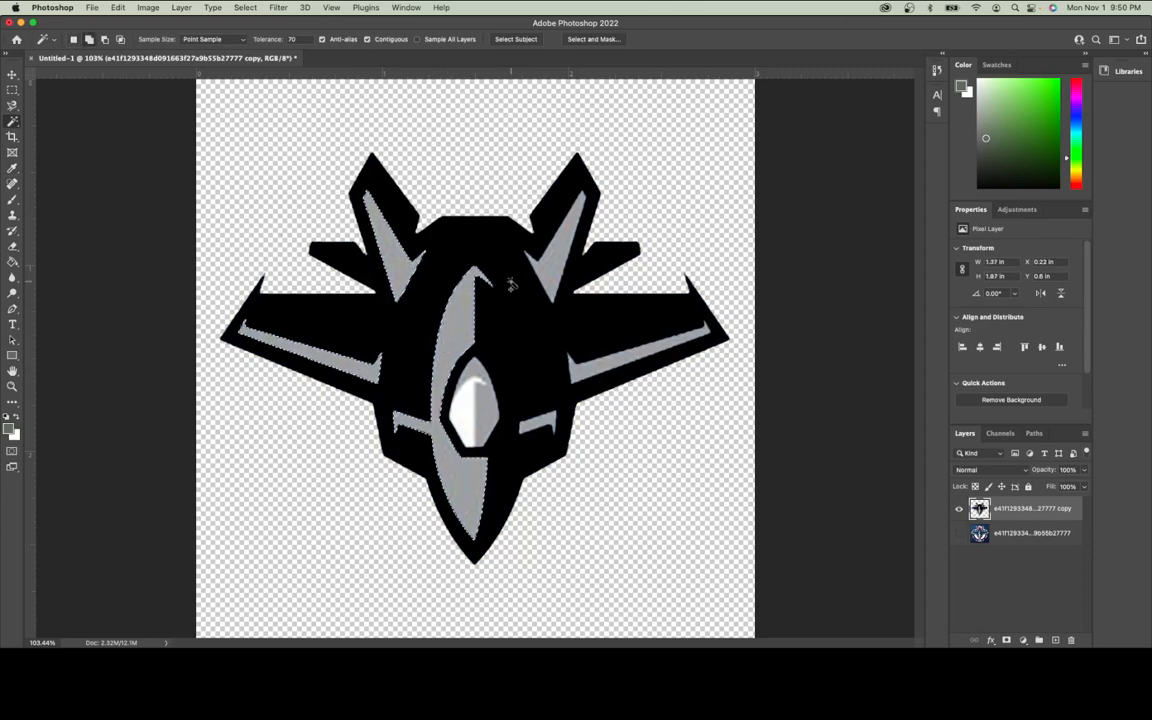
shift+click(558, 260)
shift+click(598, 364)
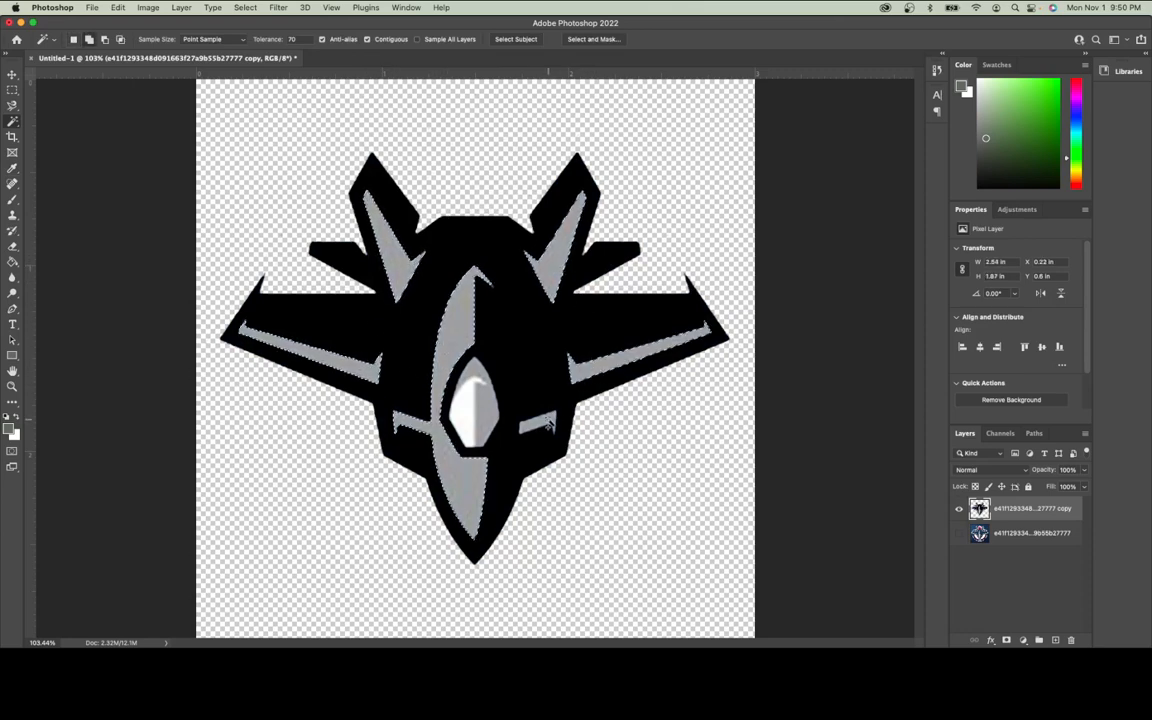
click(118, 7)
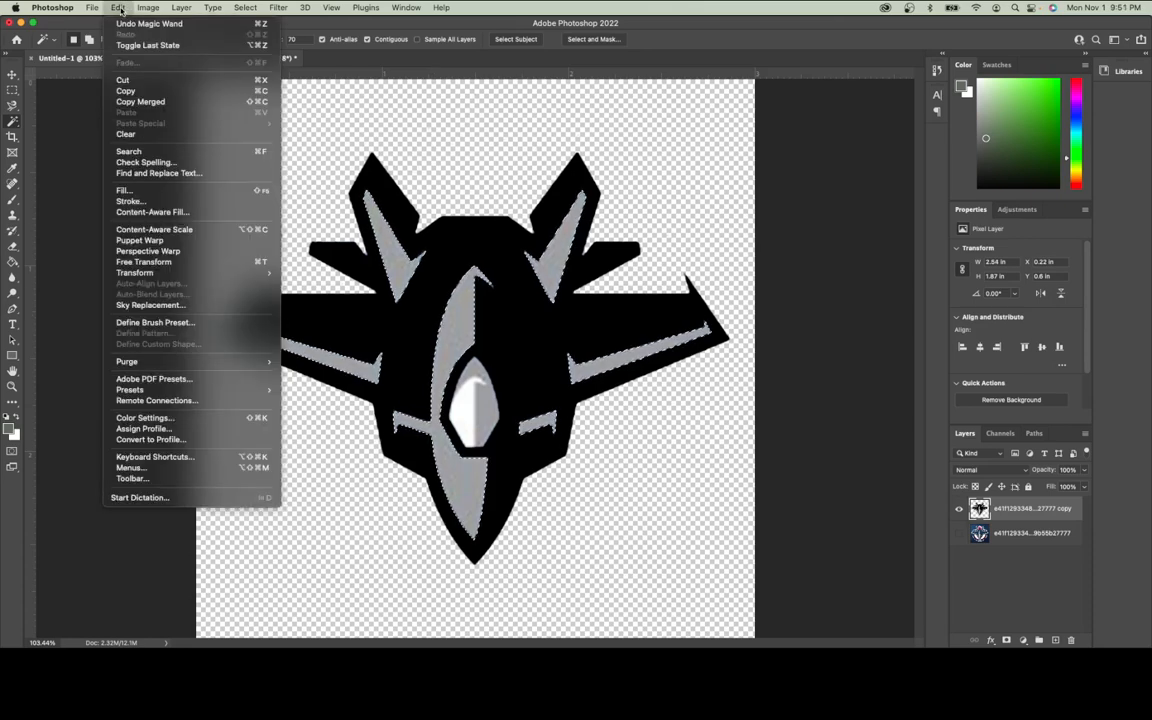
click(138, 191)
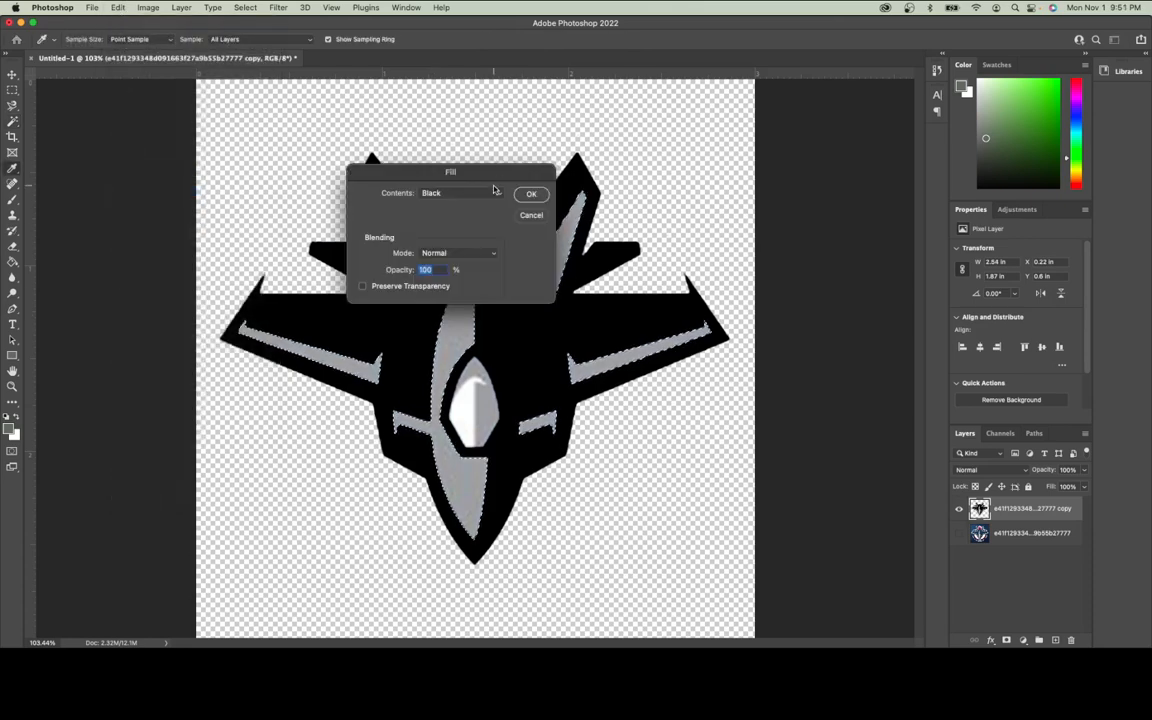
click(455, 193)
click(462, 218)
click(530, 194)
key(w)
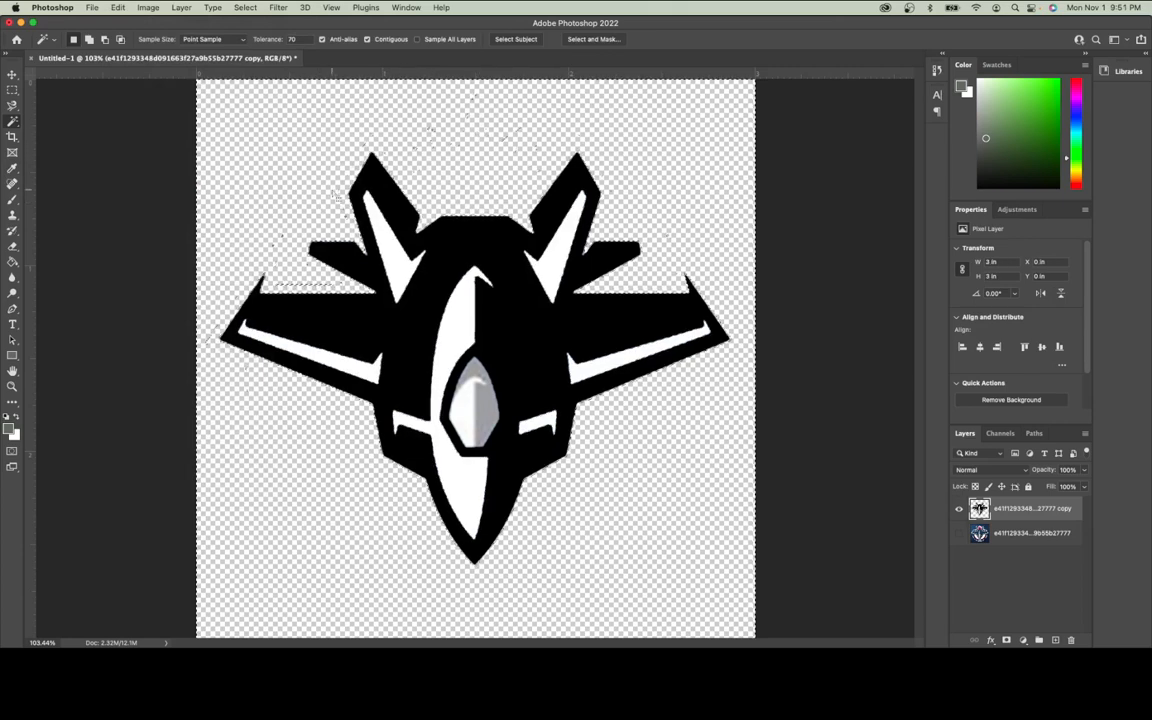
key(super+d)
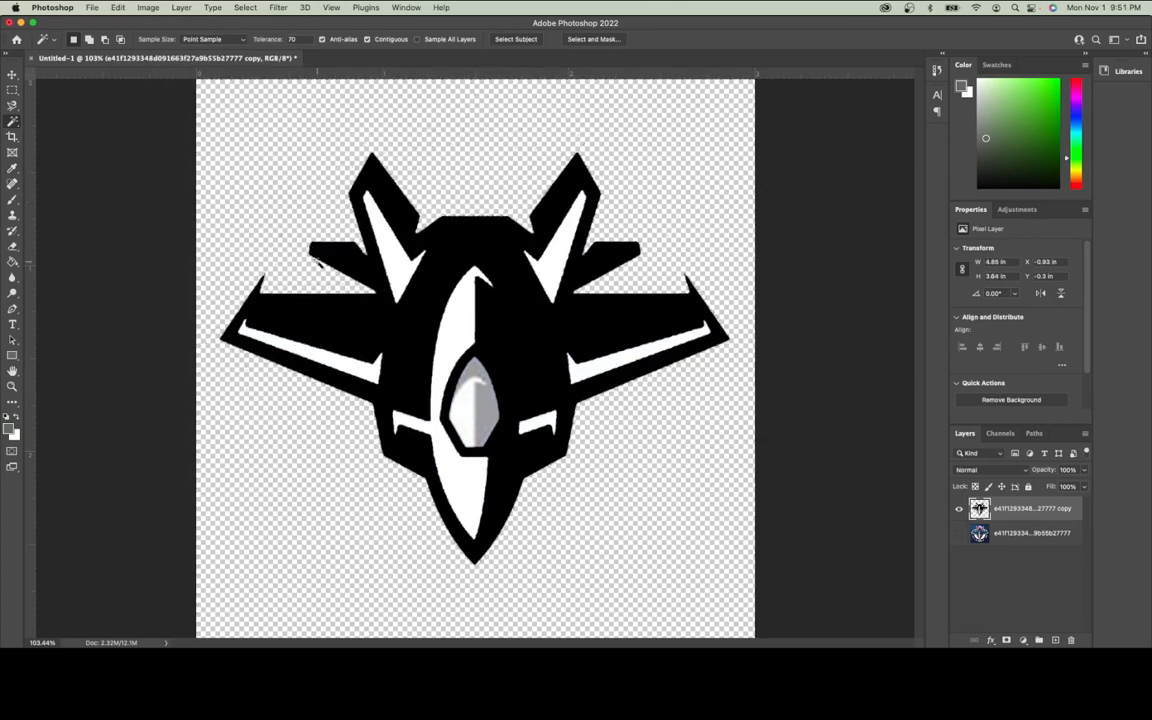
Select the white part of the cockpit canopy with the Magic Wand and fill it with Black.
click(463, 413)
click(119, 9)
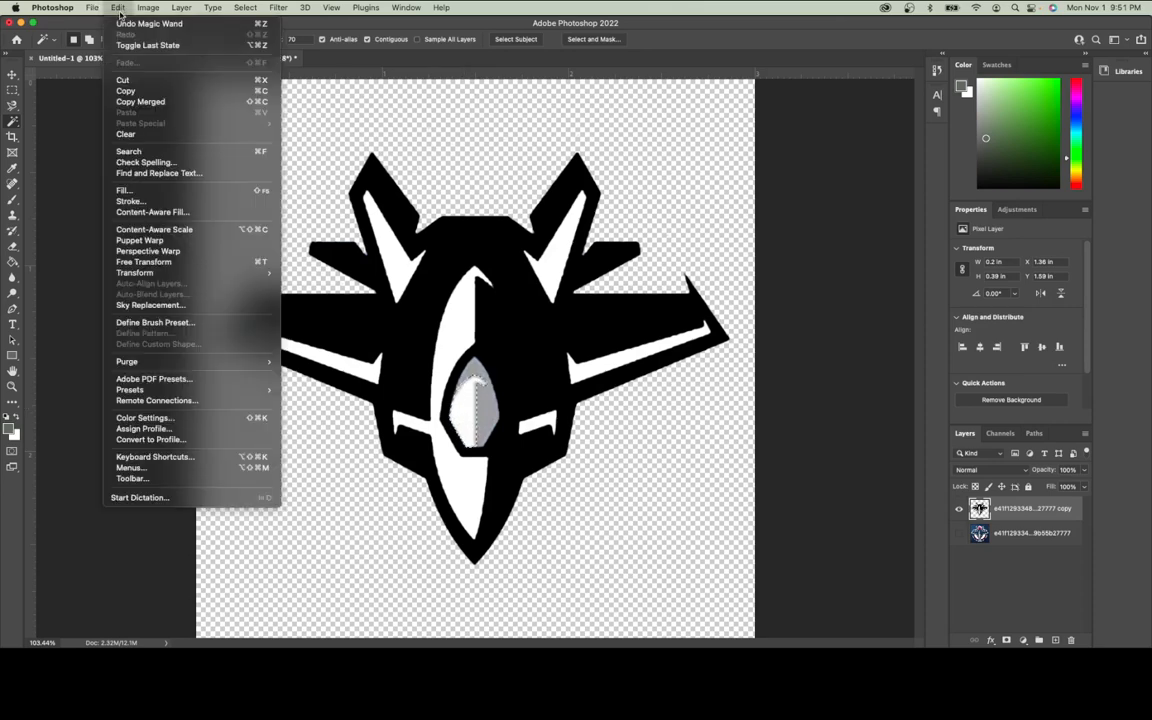
click(125, 190)
click(445, 195)
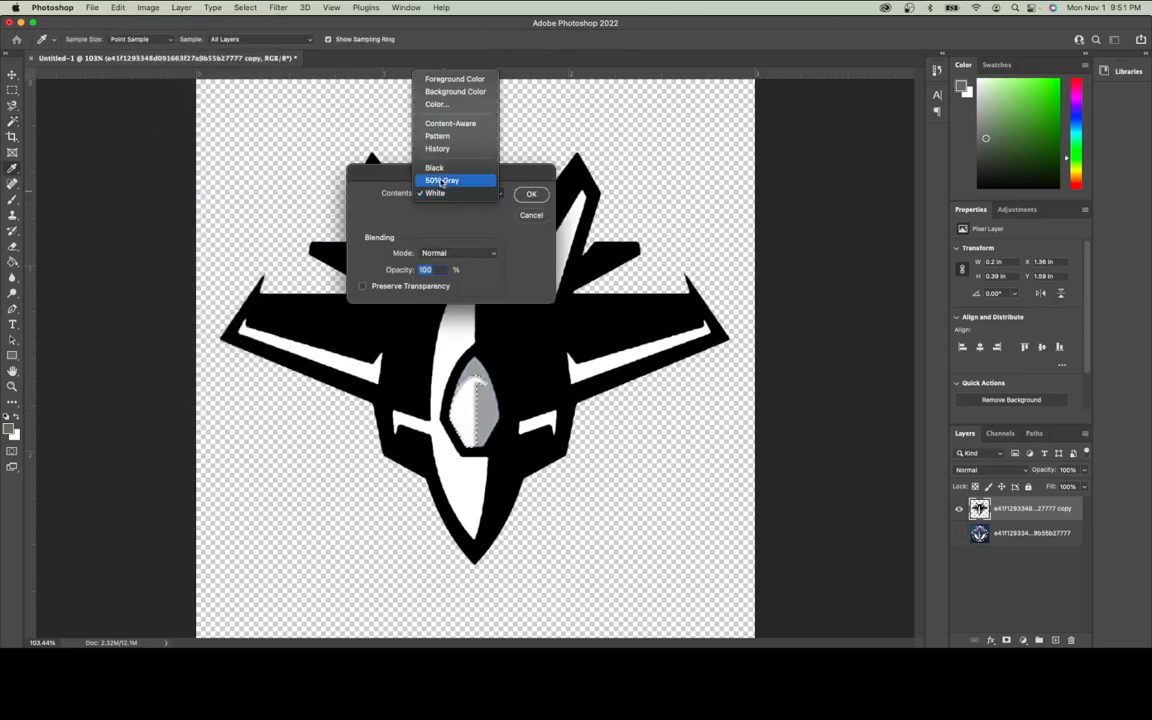
click(435, 178)
click(531, 194)
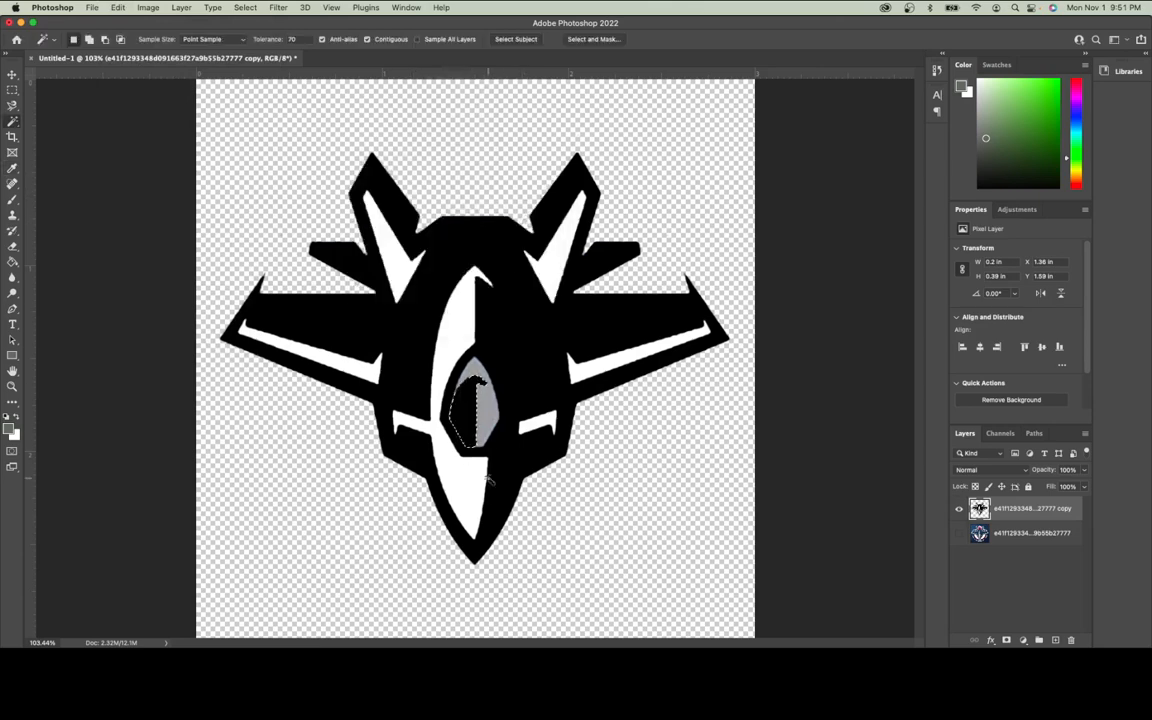
Select the gray part of the cockpit canopy, fill it with White, and deselect.
click(488, 422)
click(120, 7)
click(127, 190)
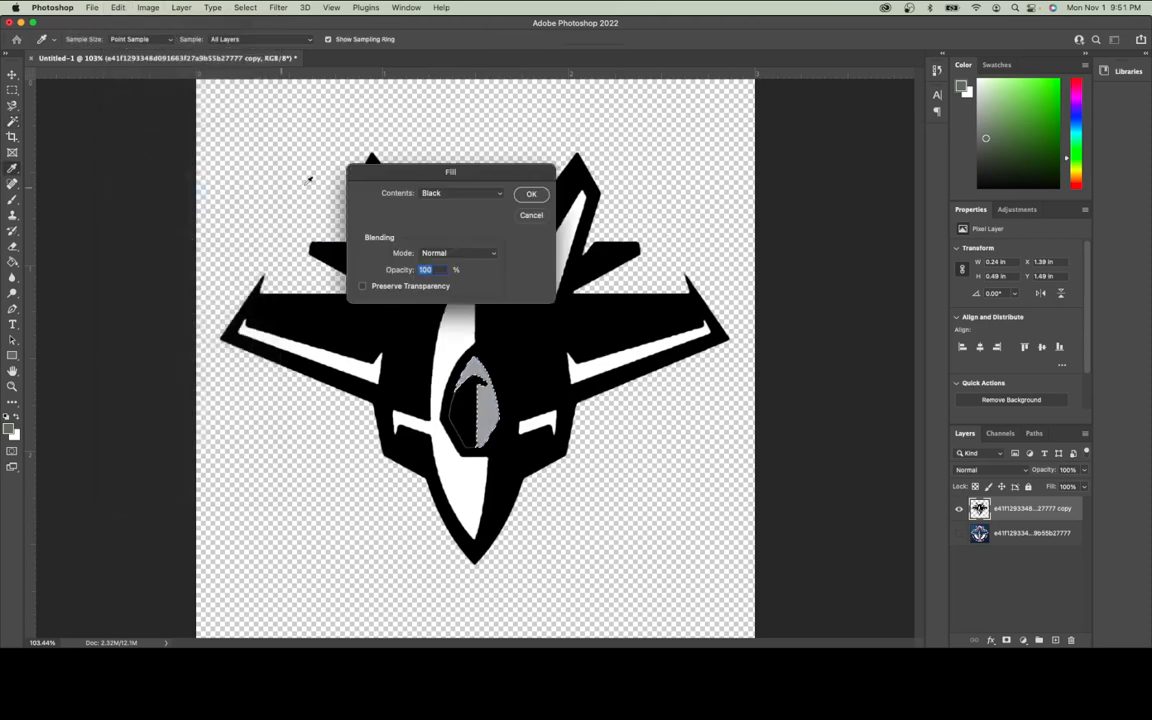
click(460, 193)
click(445, 219)
click(525, 198)
key(super+d)
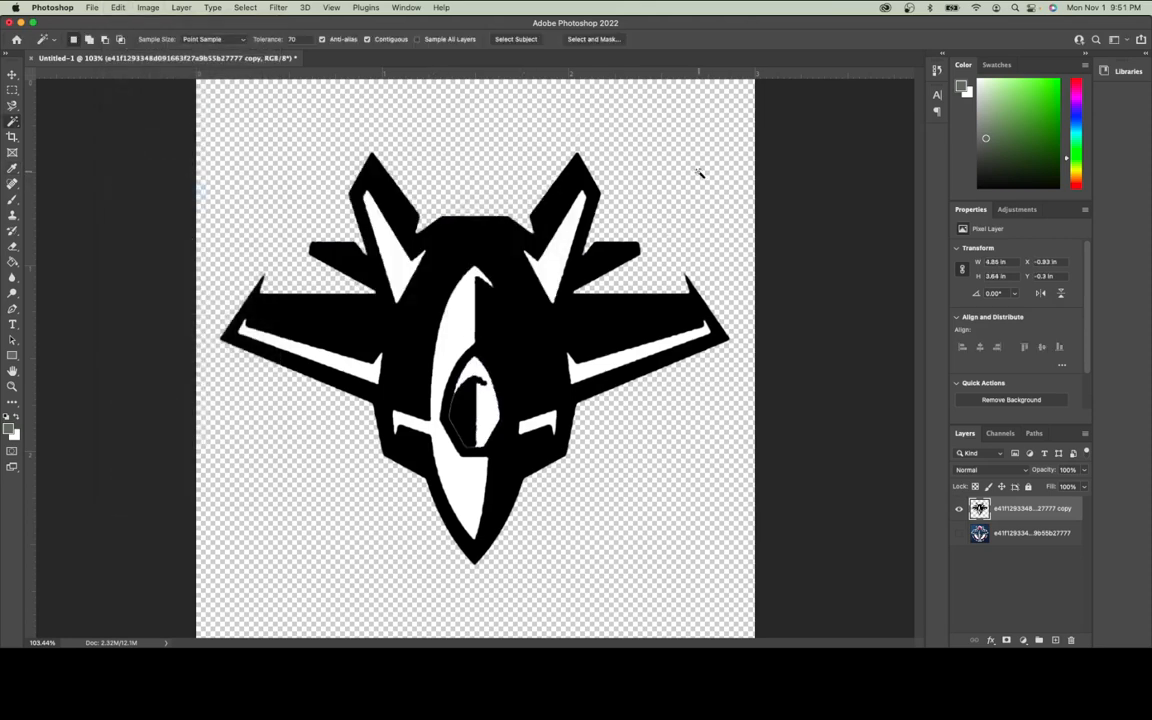
Undo the black and white fills on the cockpit canopy and select its gray area.
click(464, 405)
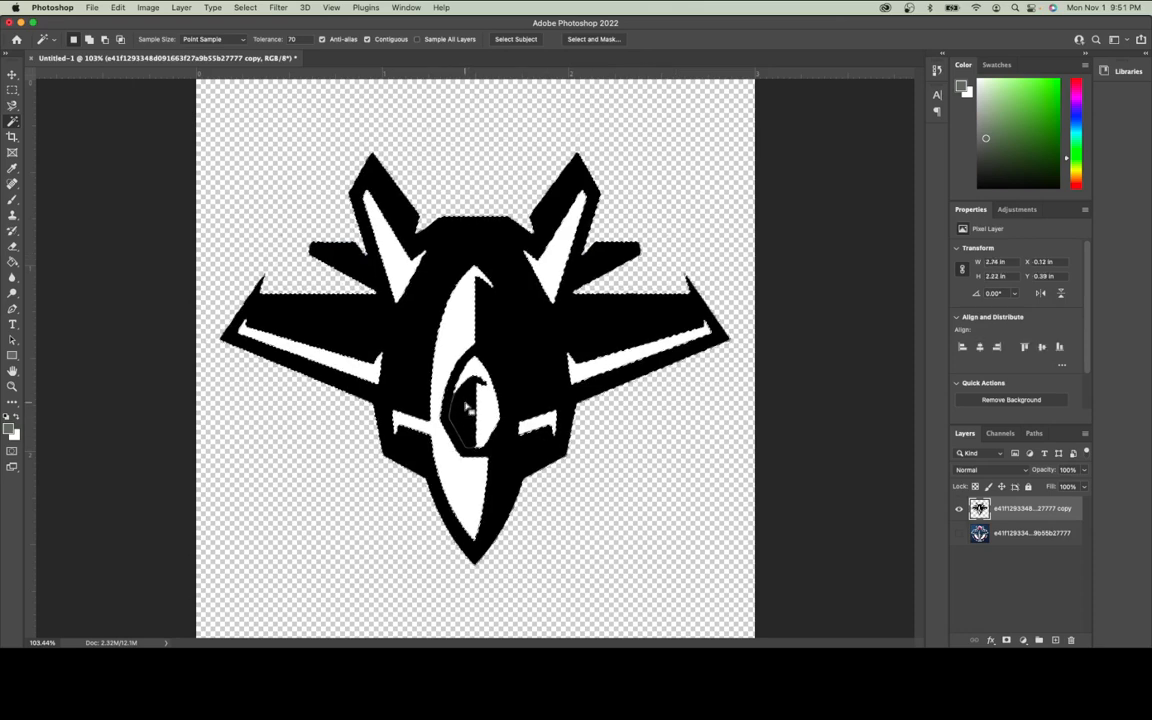
key(super+z)
click(464, 405)
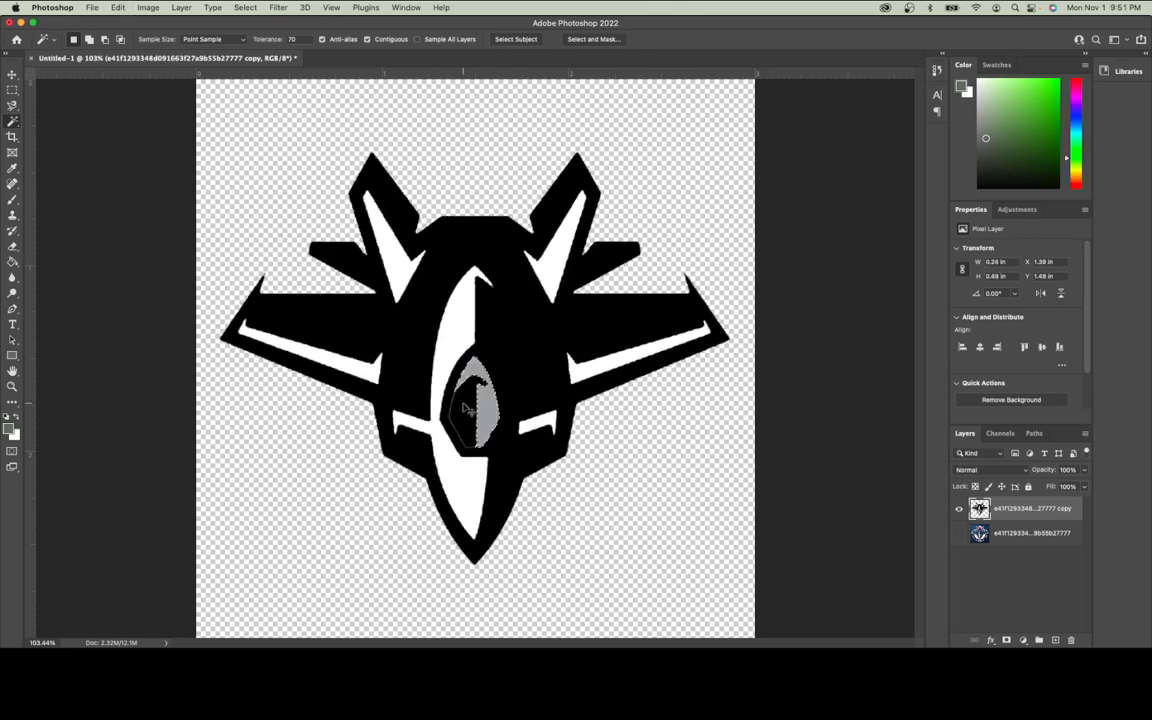
key(Delete)
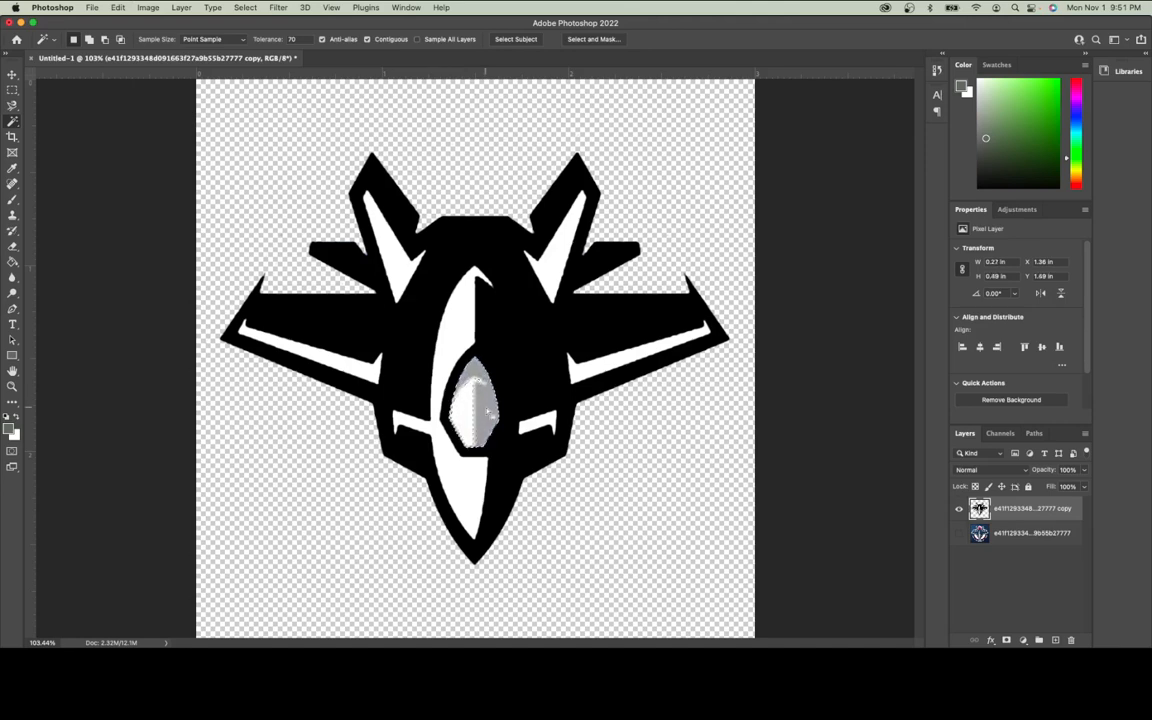
Fill the selected gray area of the cockpit canopy with Black at 100% opacity and deselect.
click(119, 8)
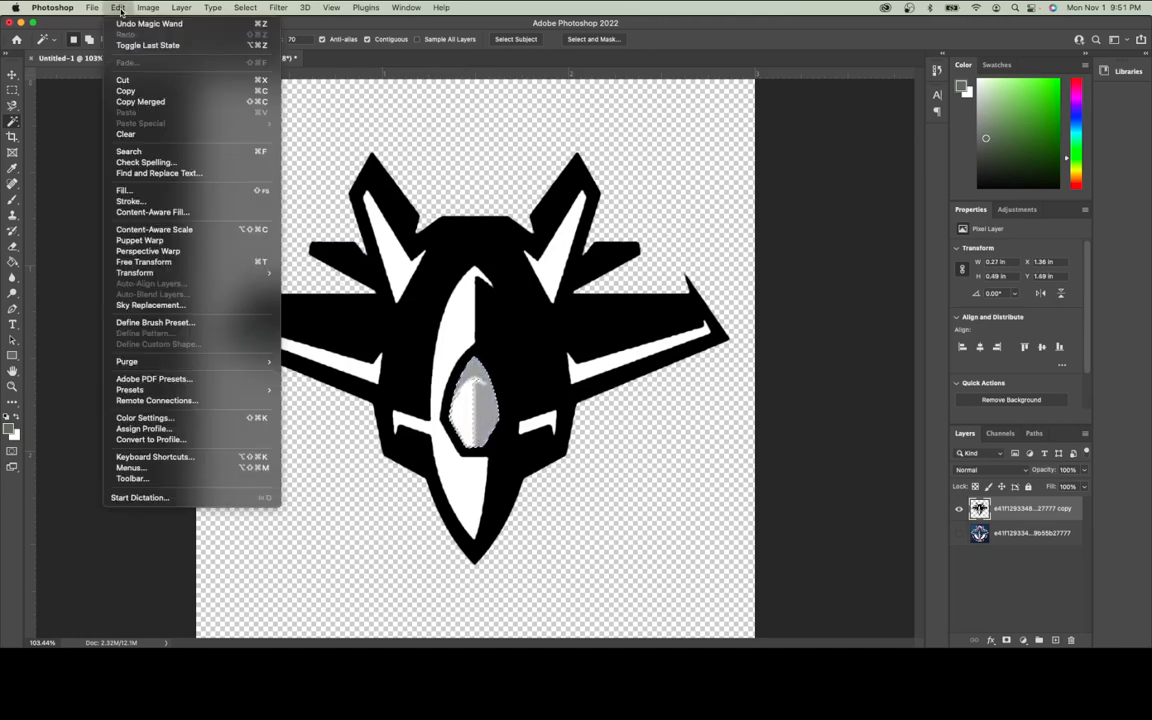
click(152, 200)
click(587, 252)
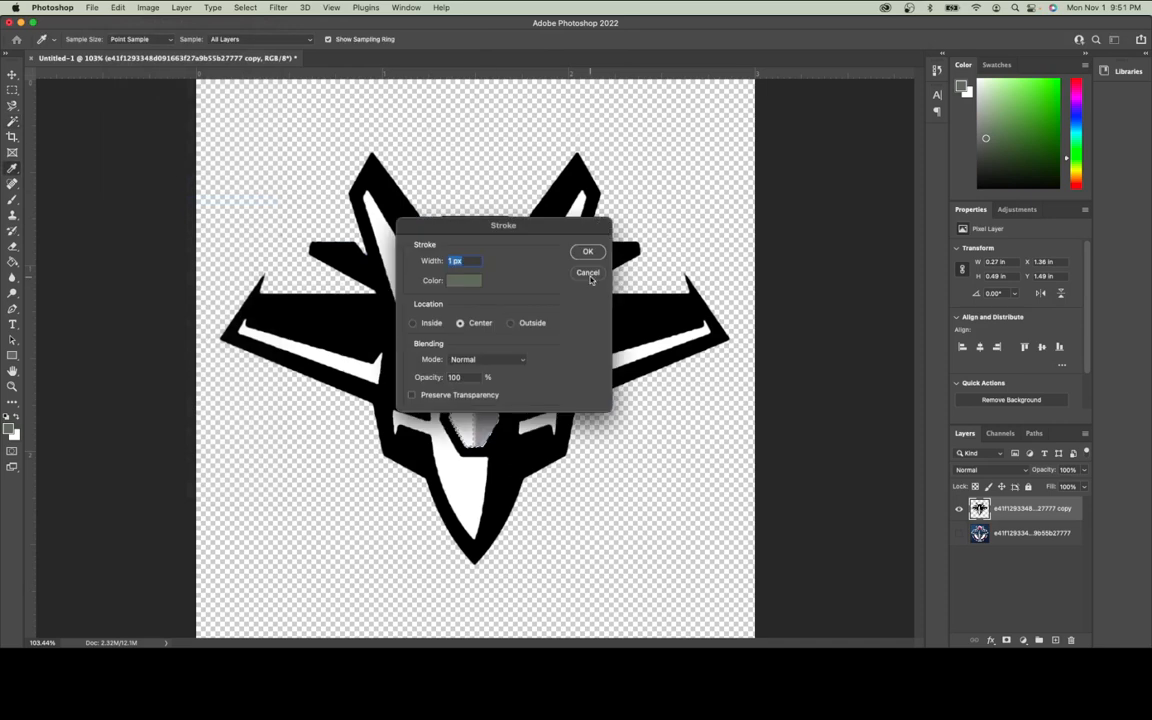
click(128, 7)
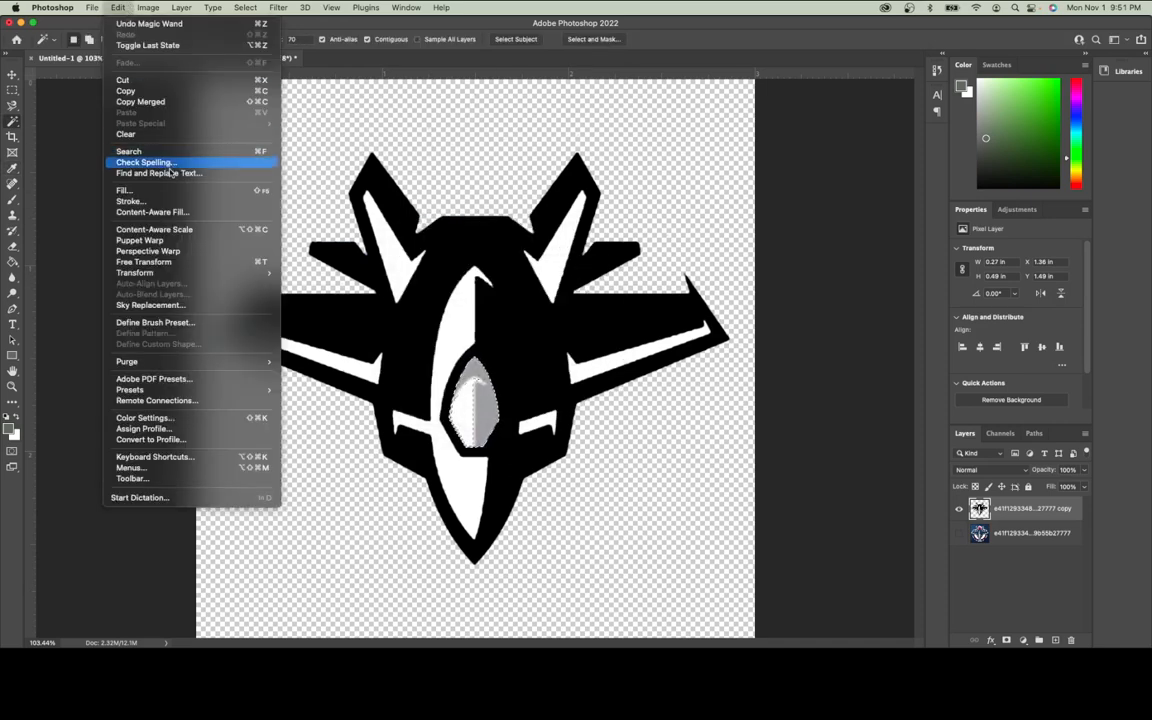
click(125, 190)
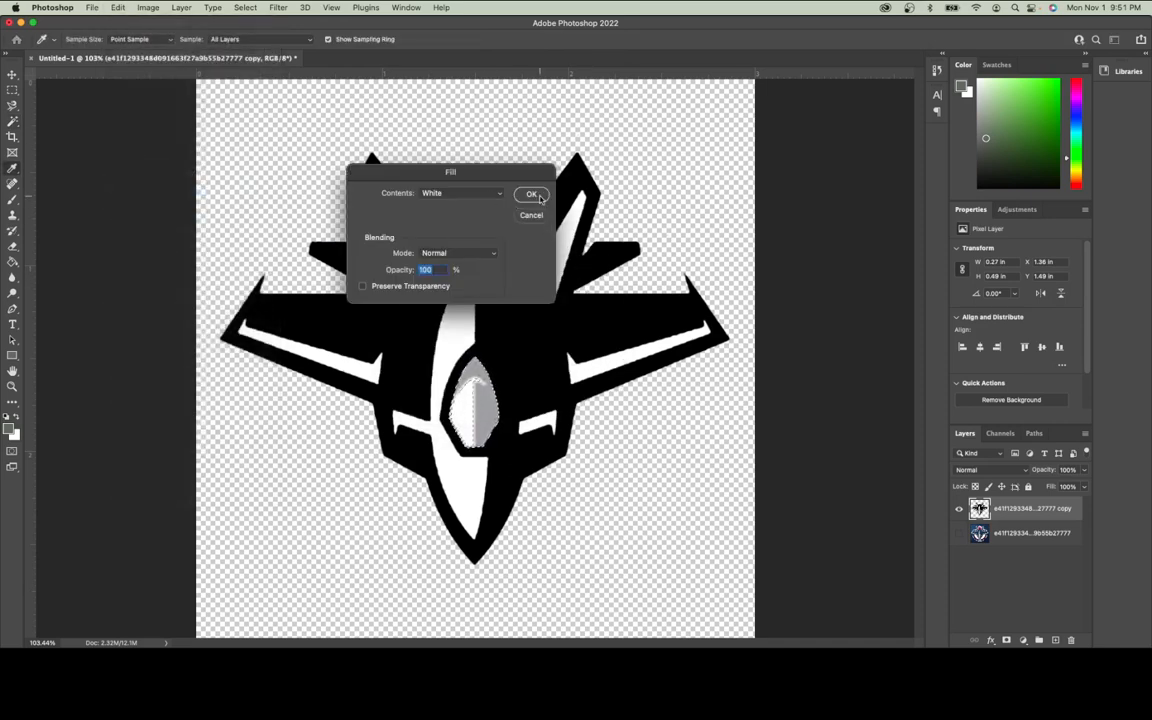
click(462, 193)
click(465, 168)
click(530, 194)
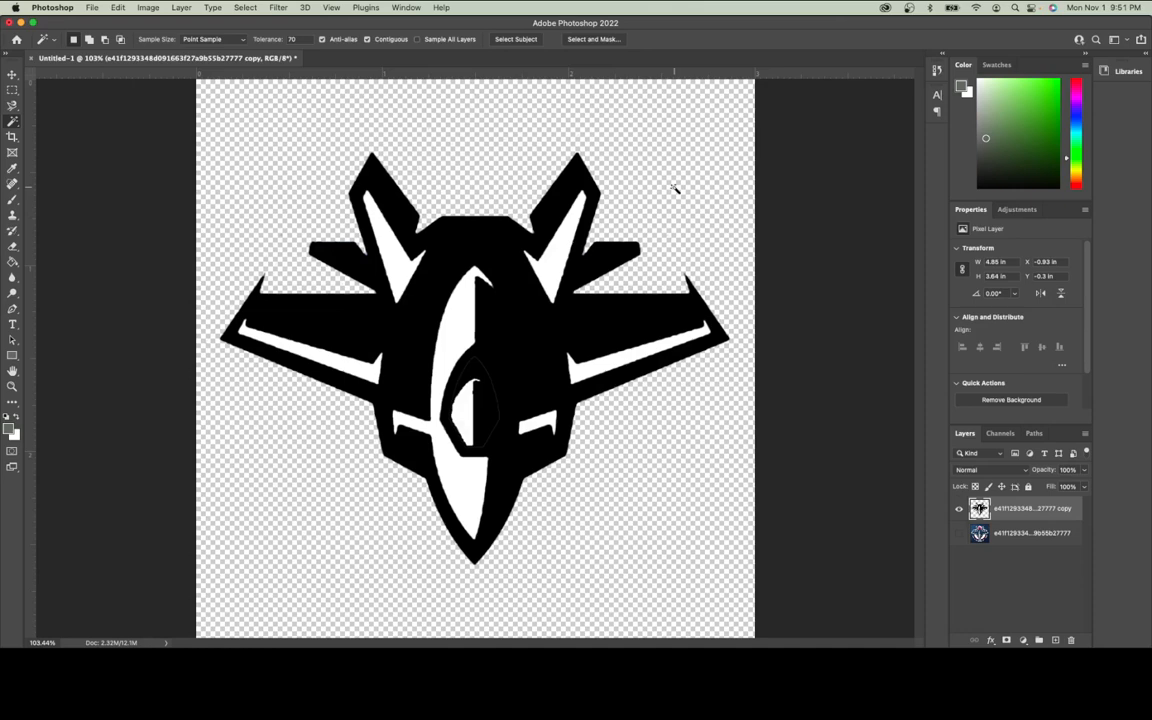
Undo the black fill on the canopy's gray area, going back to the selection of its white part.
key(super+z)
key(super+z)
key(super+z)
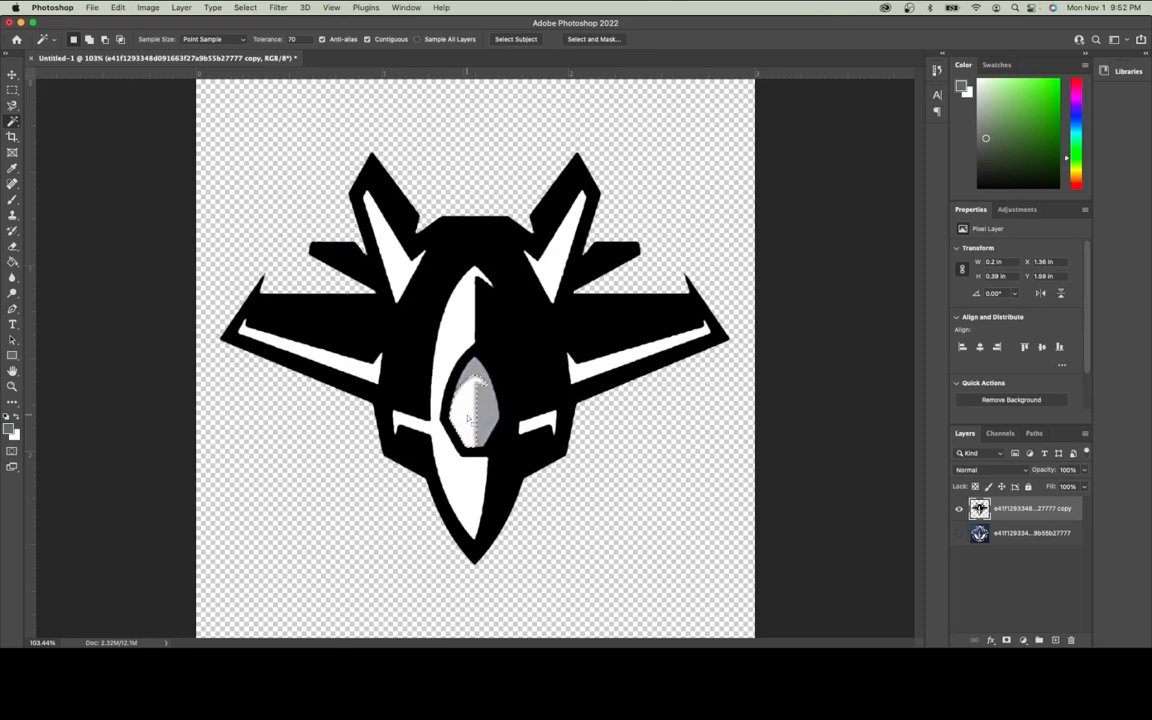
Create a new layer, fill the selected white part of the cockpit canopy with Black on it, and deselect.
click(181, 7)
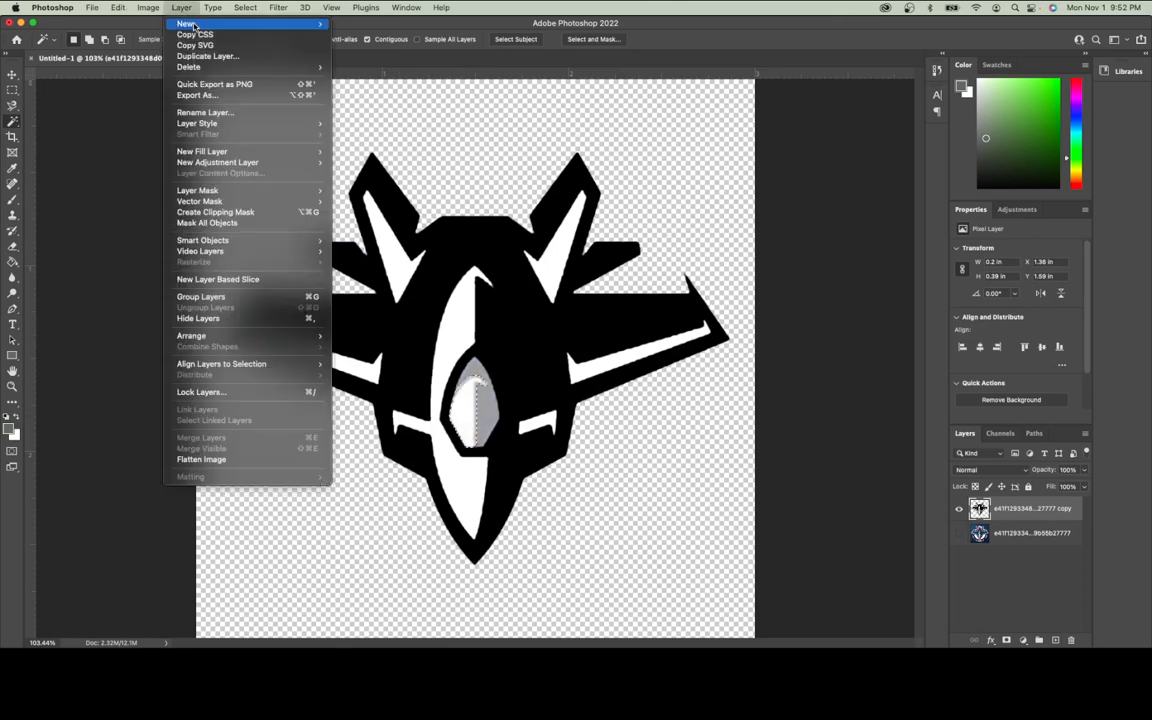
mouse_move(250, 23)
click(350, 24)
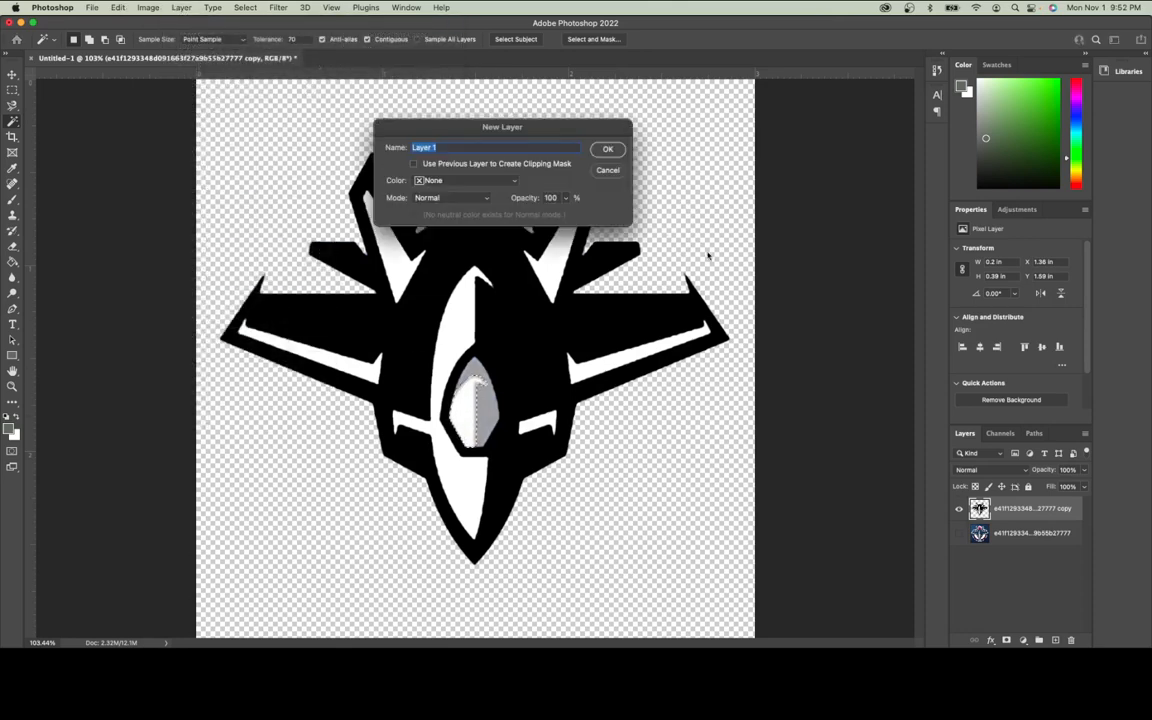
click(609, 149)
click(118, 7)
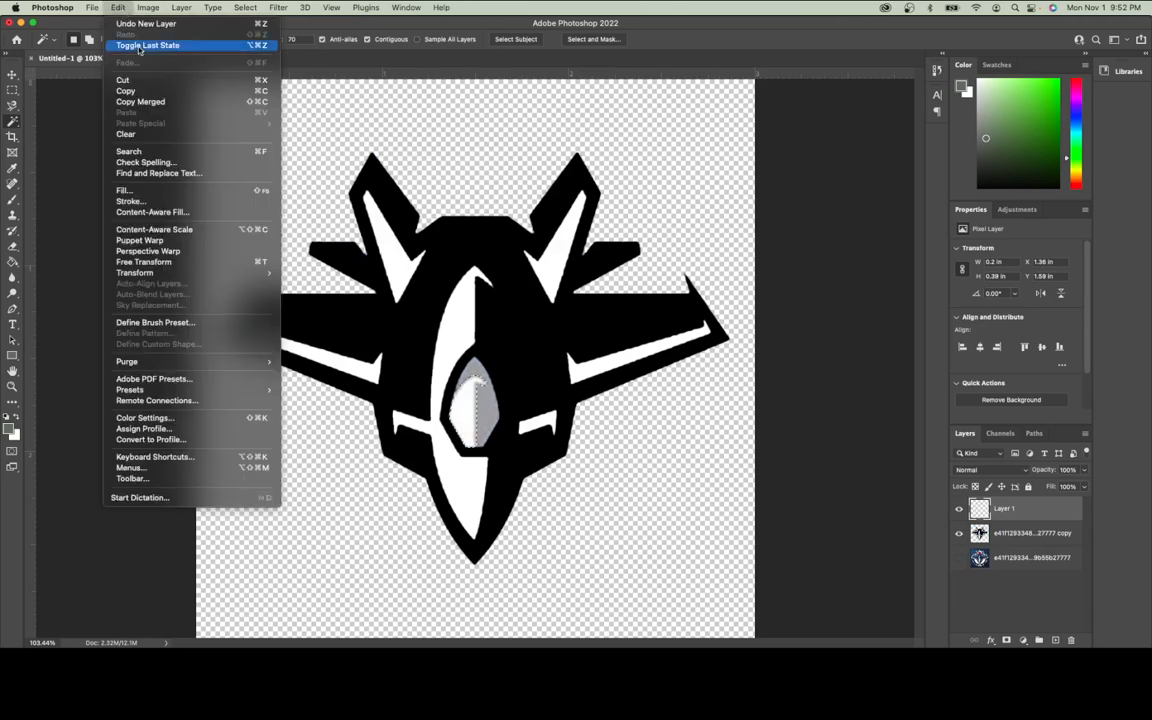
click(185, 191)
click(531, 194)
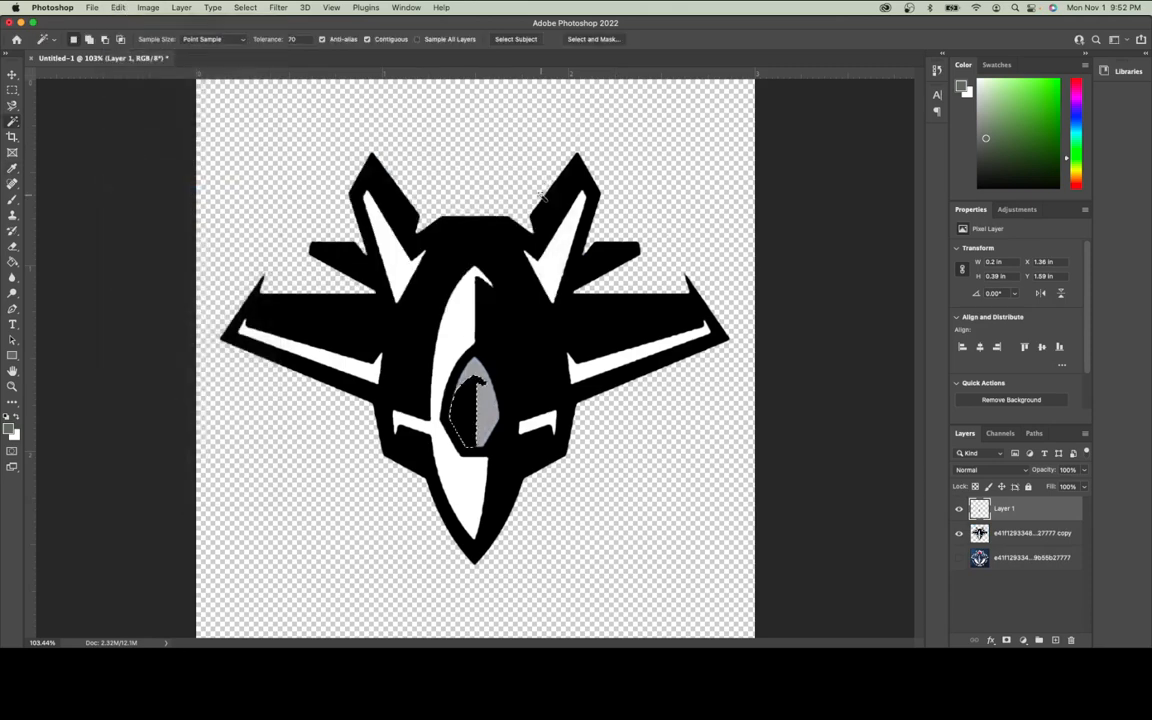
key(super+d)
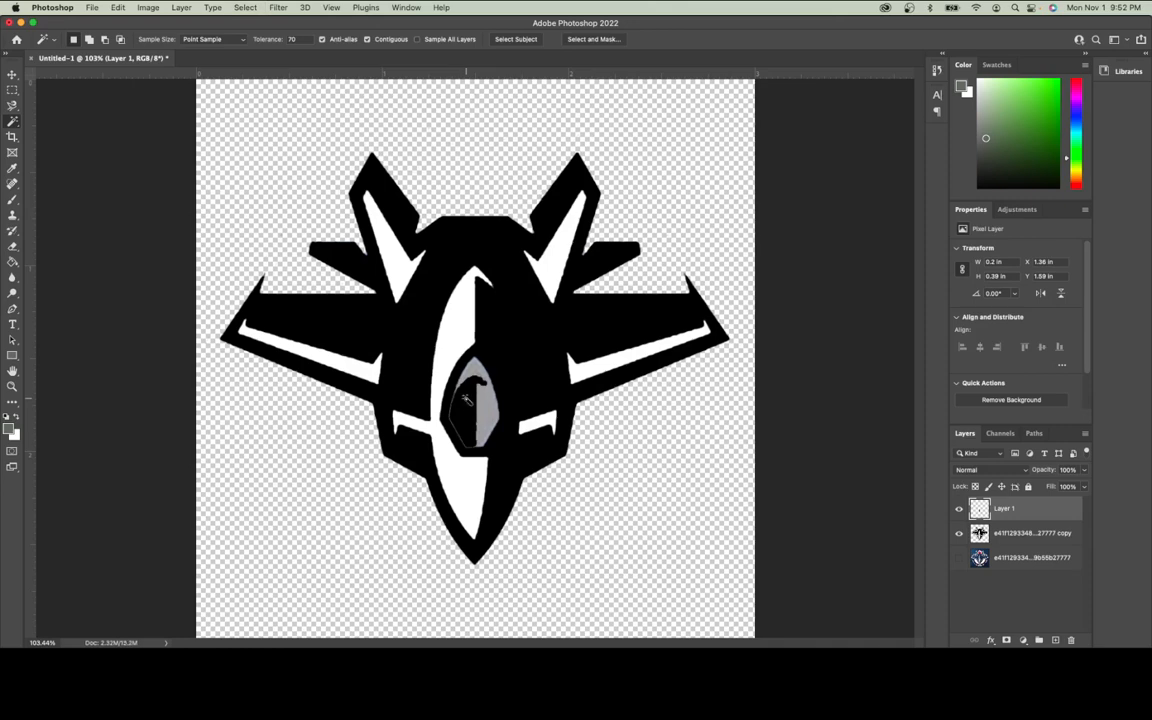
Add a white Stroke layer style with a size of 3 px to Layer 1.
click(177, 7)
mouse_move(226, 122)
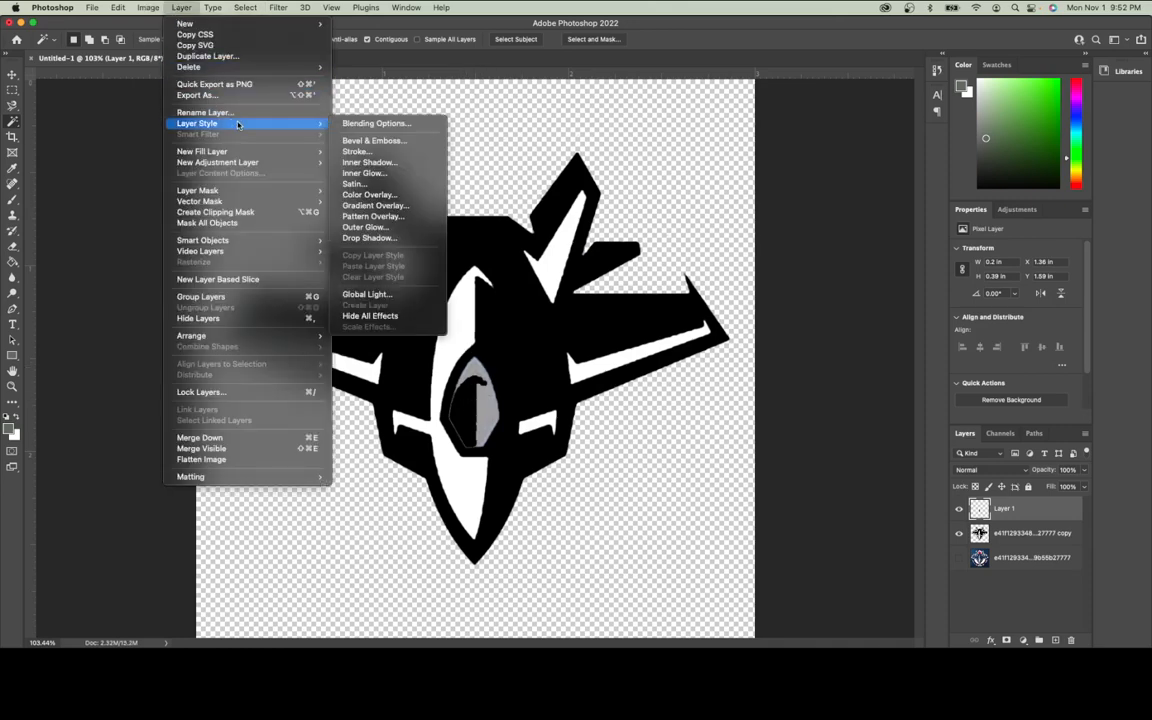
click(352, 151)
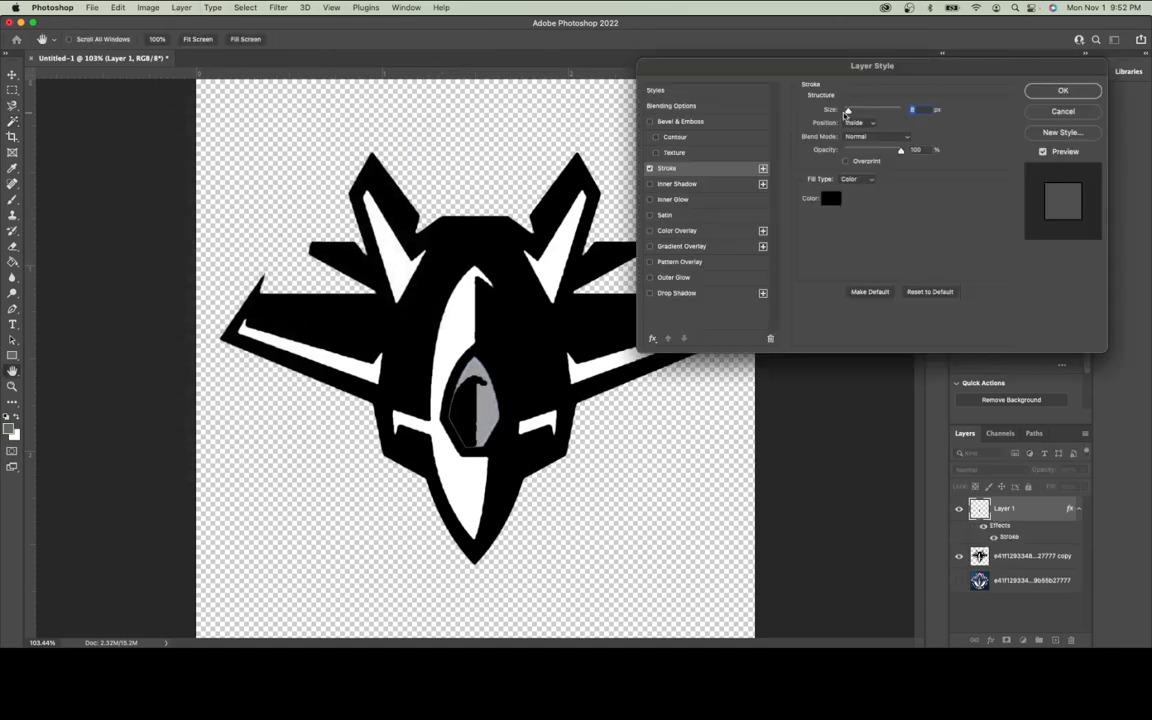
click(831, 198)
drag(214, 148, 170, 126)
click(485, 130)
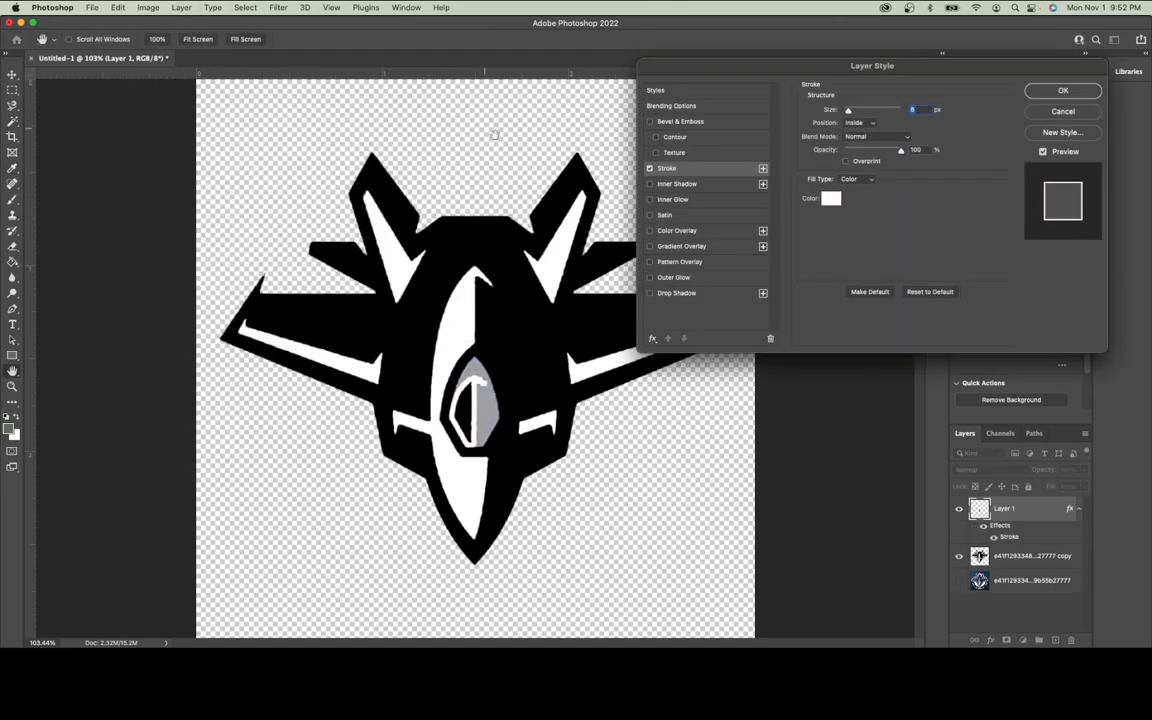
text(3)
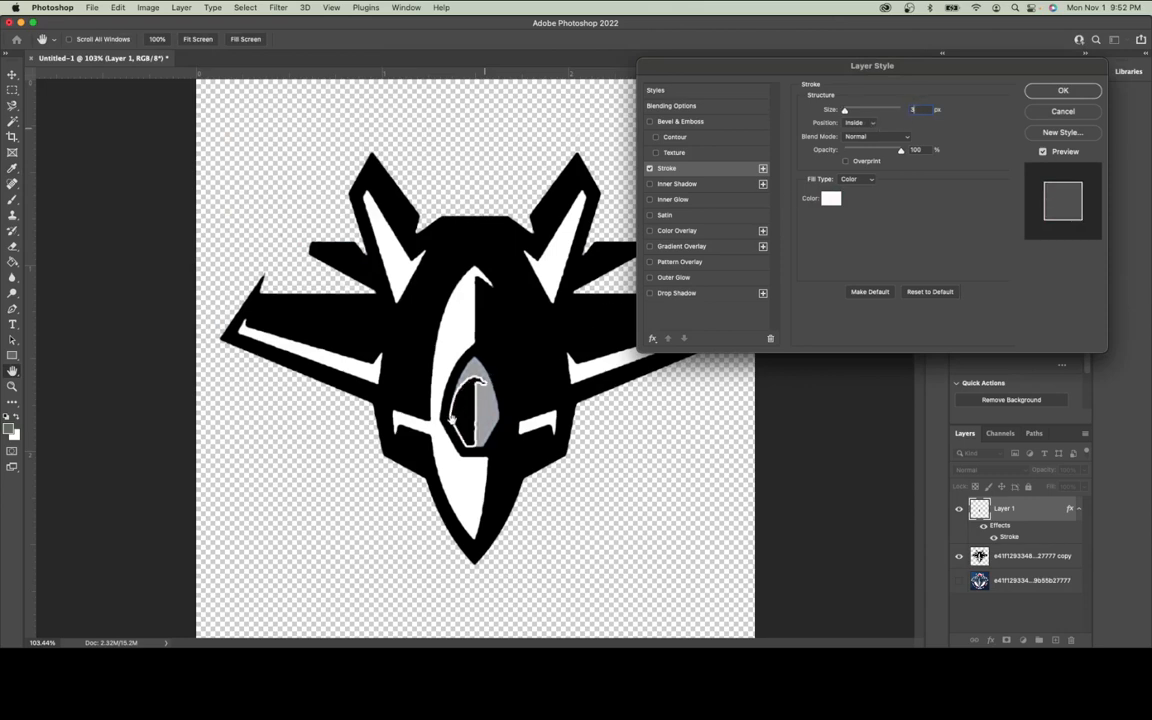
Try the Outside position for the stroke, return it to Inside, and apply the layer style.
click(864, 123)
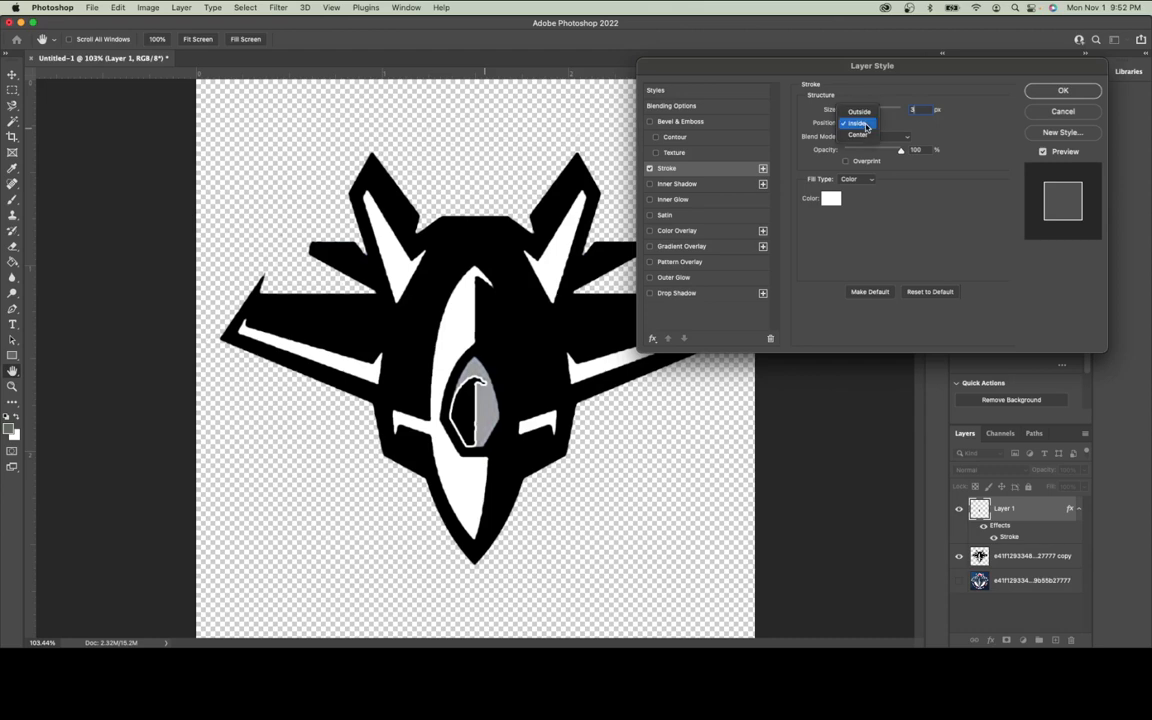
click(859, 112)
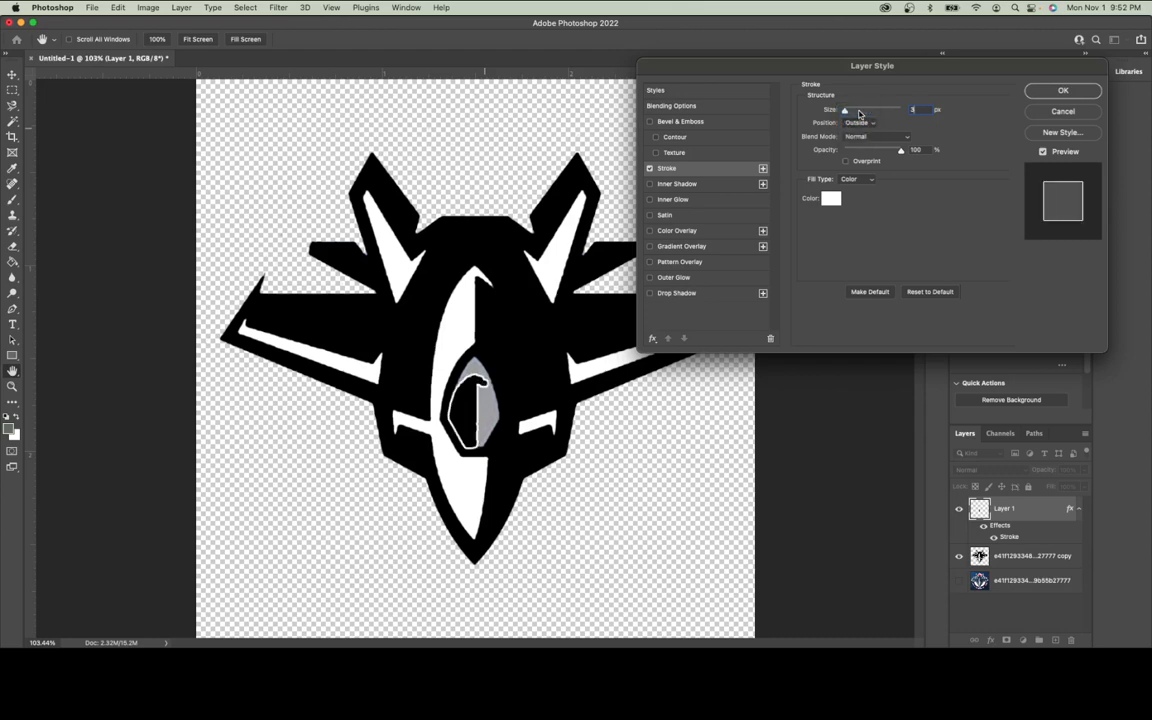
click(859, 122)
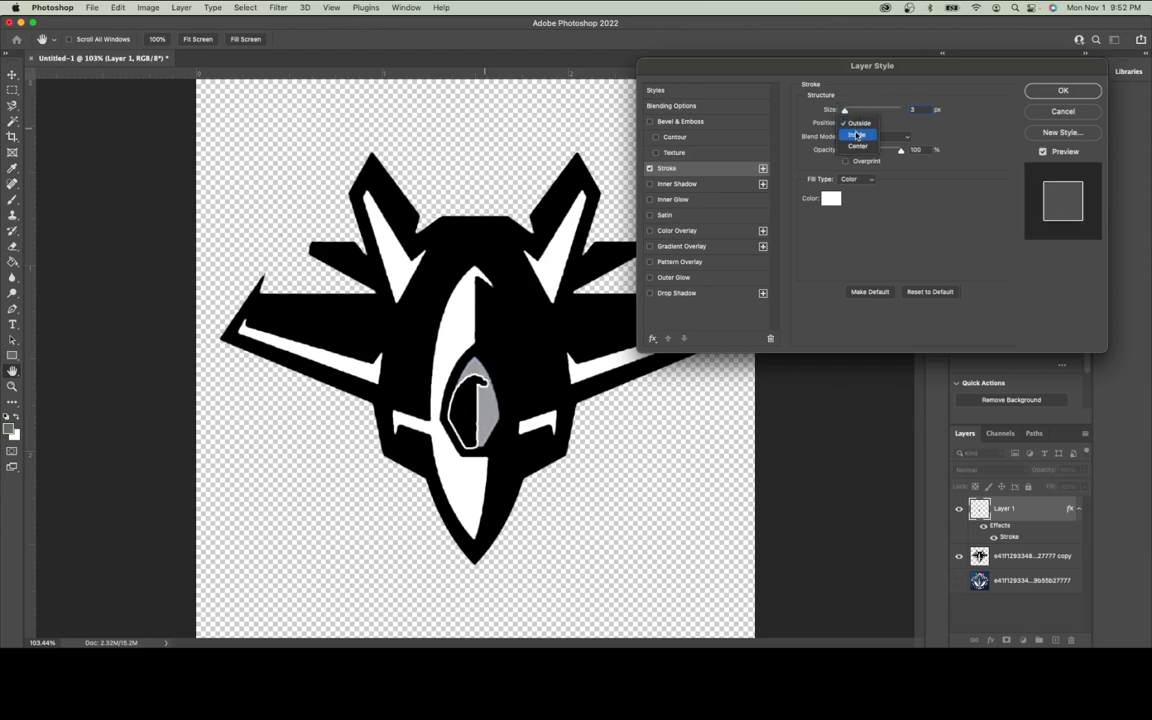
click(857, 135)
click(1051, 89)
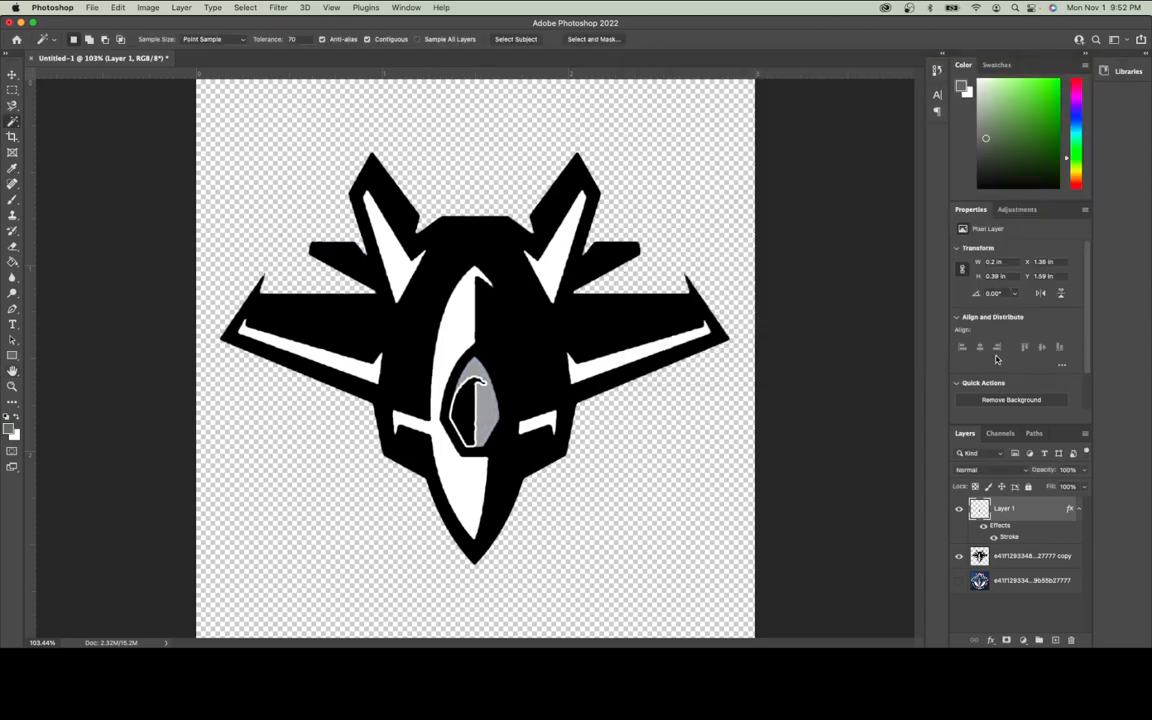
Select the canopy's gray area on the jet copy layer, fill it with White, and deselect.
click(995, 559)
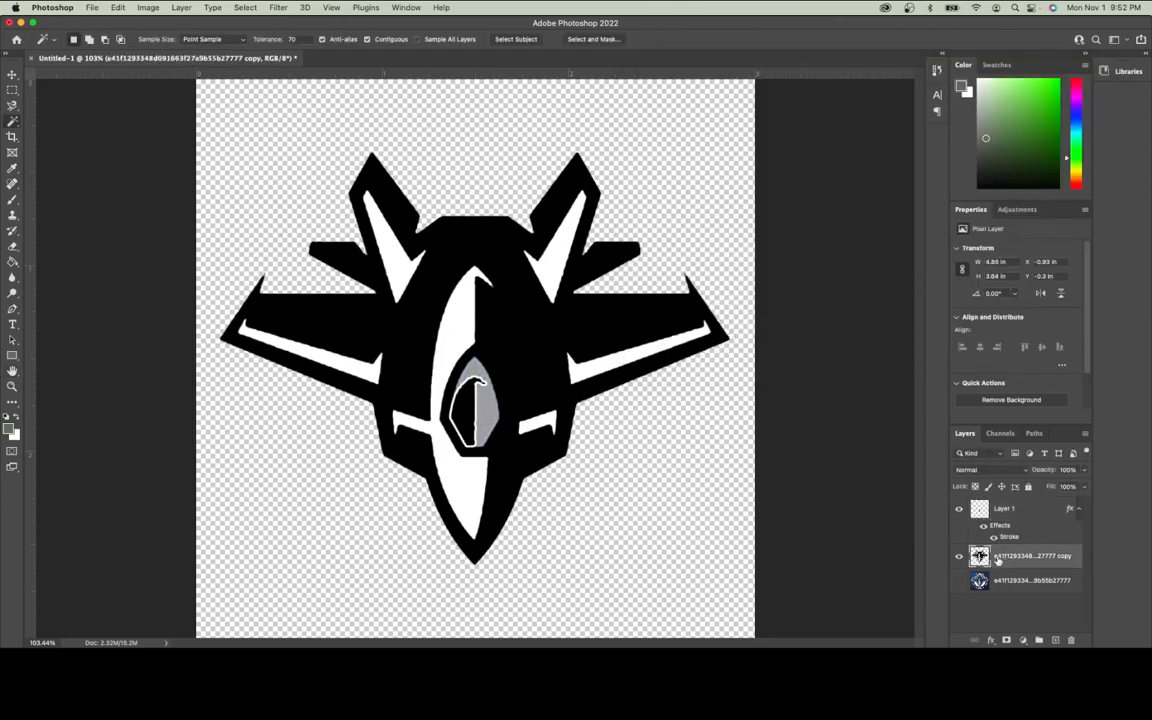
click(483, 405)
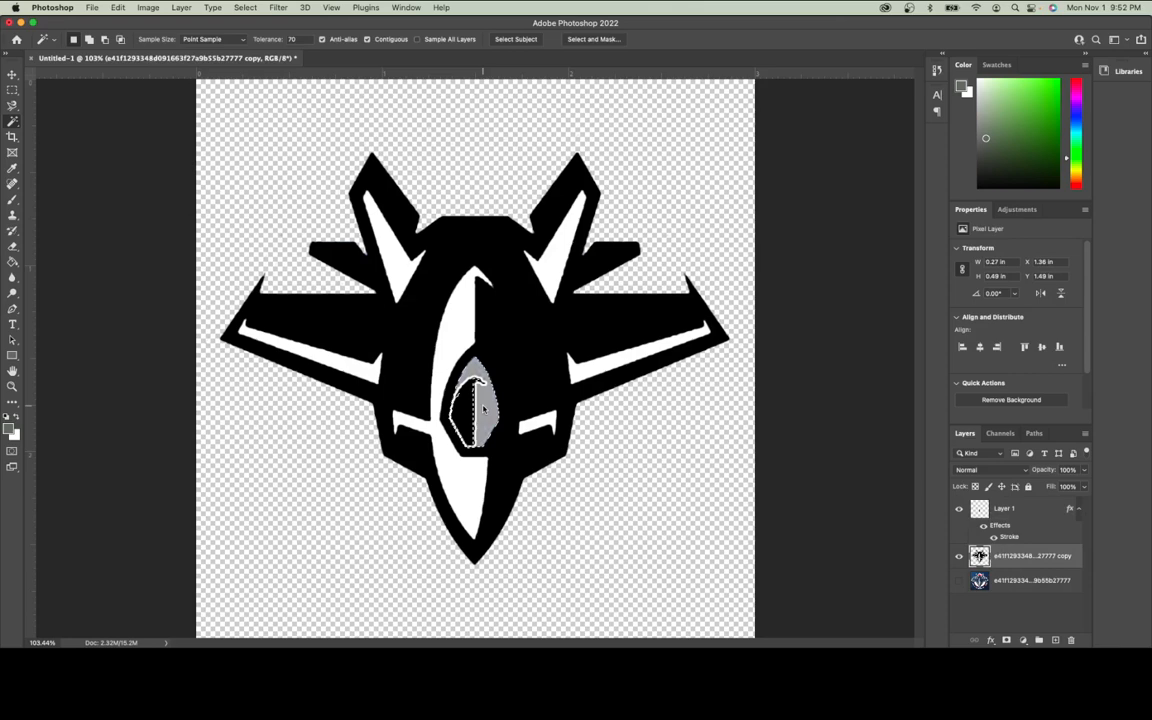
click(118, 7)
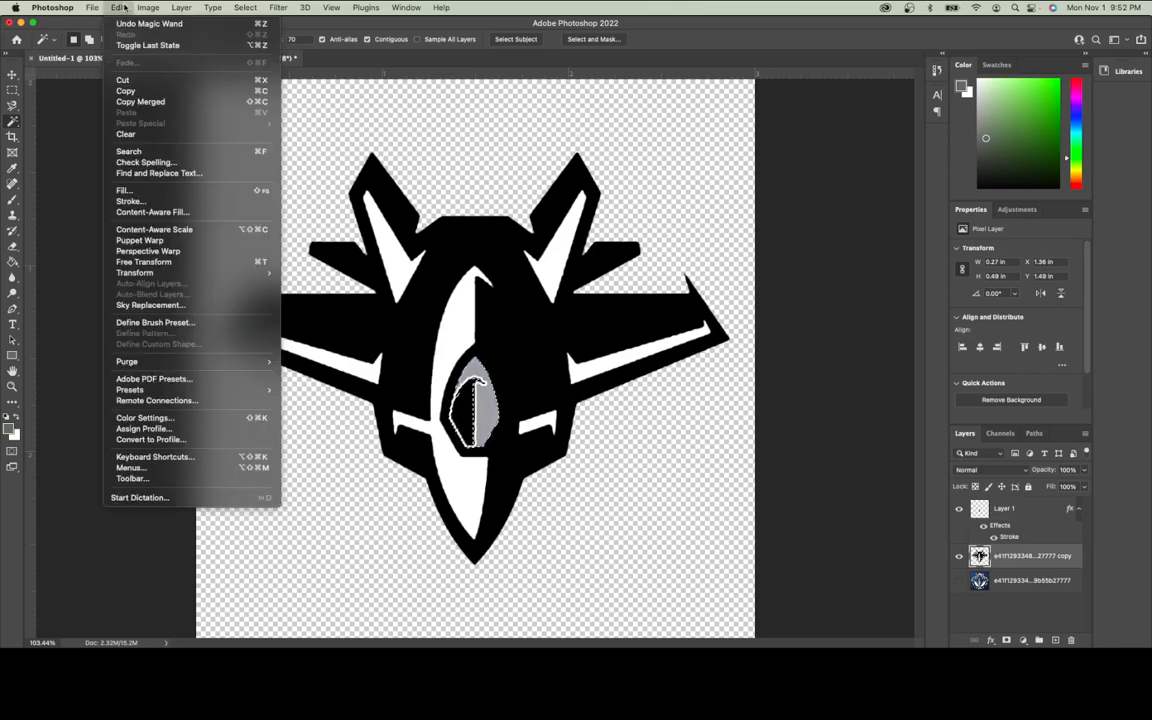
click(124, 190)
click(444, 196)
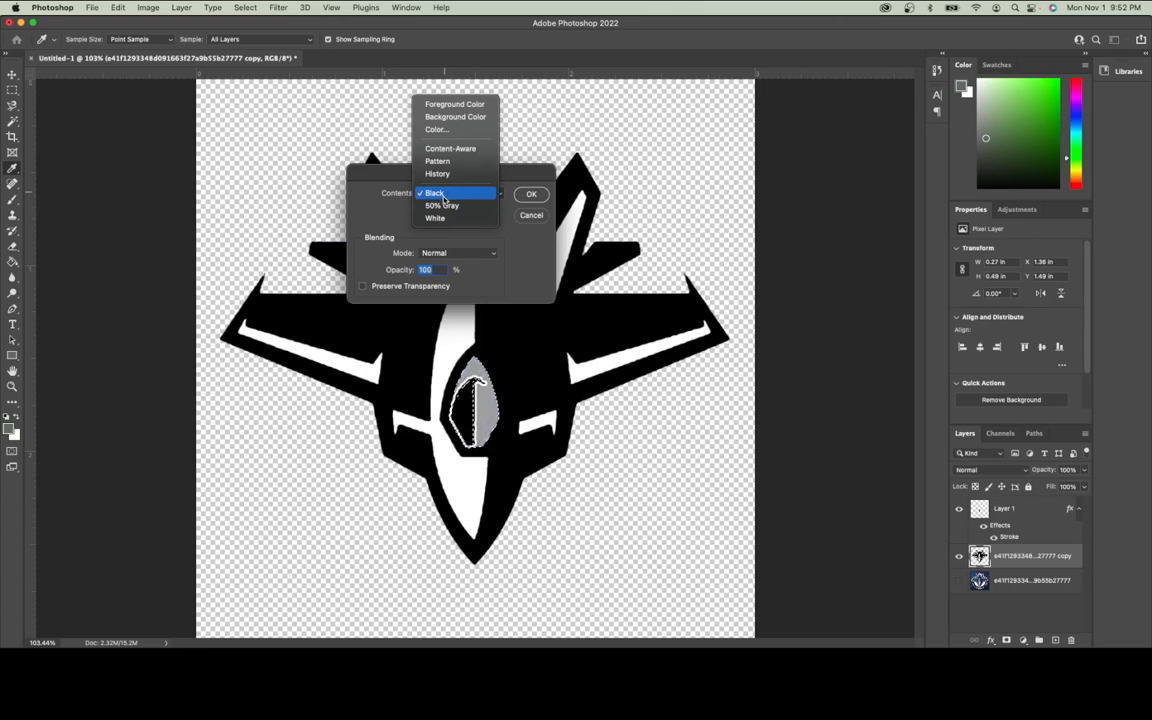
click(458, 219)
click(529, 194)
key(w)
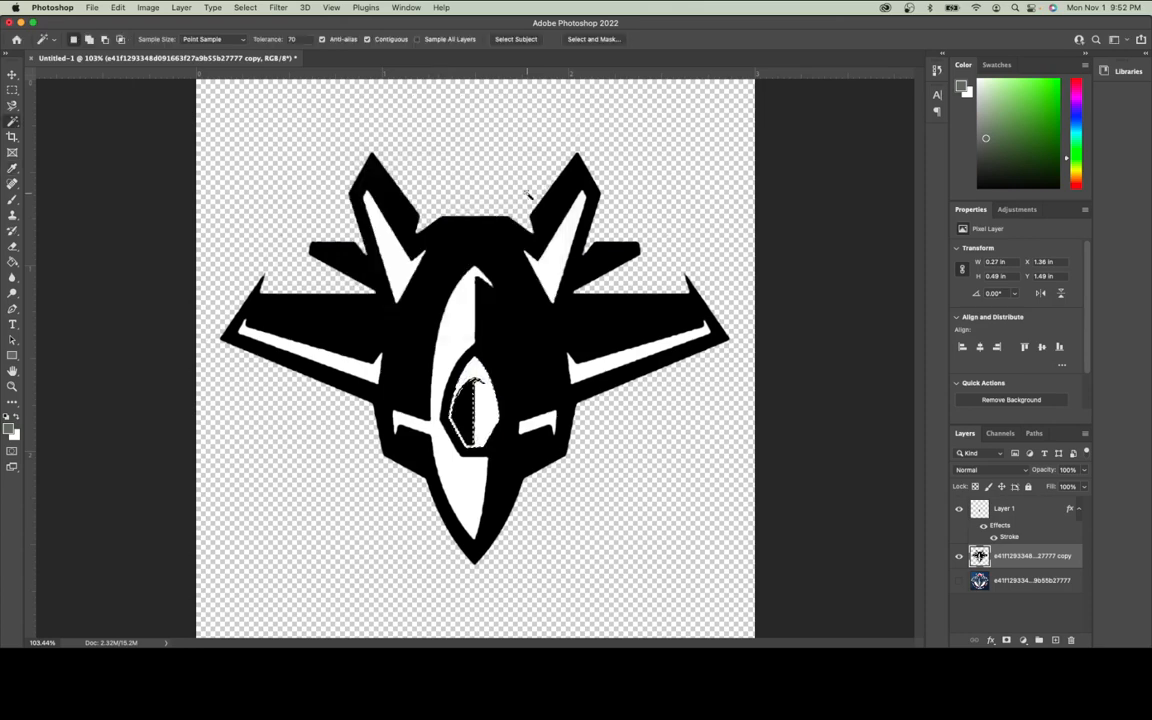
key(super+d)
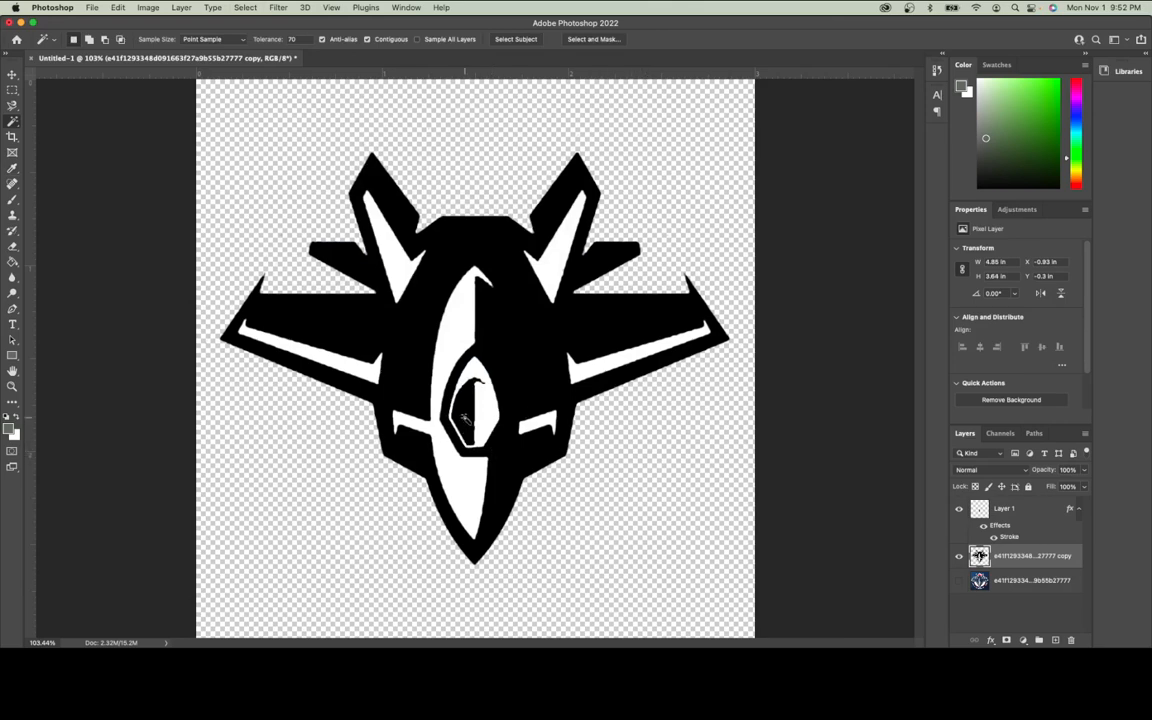
Activate the Brush tool with the default black and white colors and make Layer 1 the active layer.
click(13, 201)
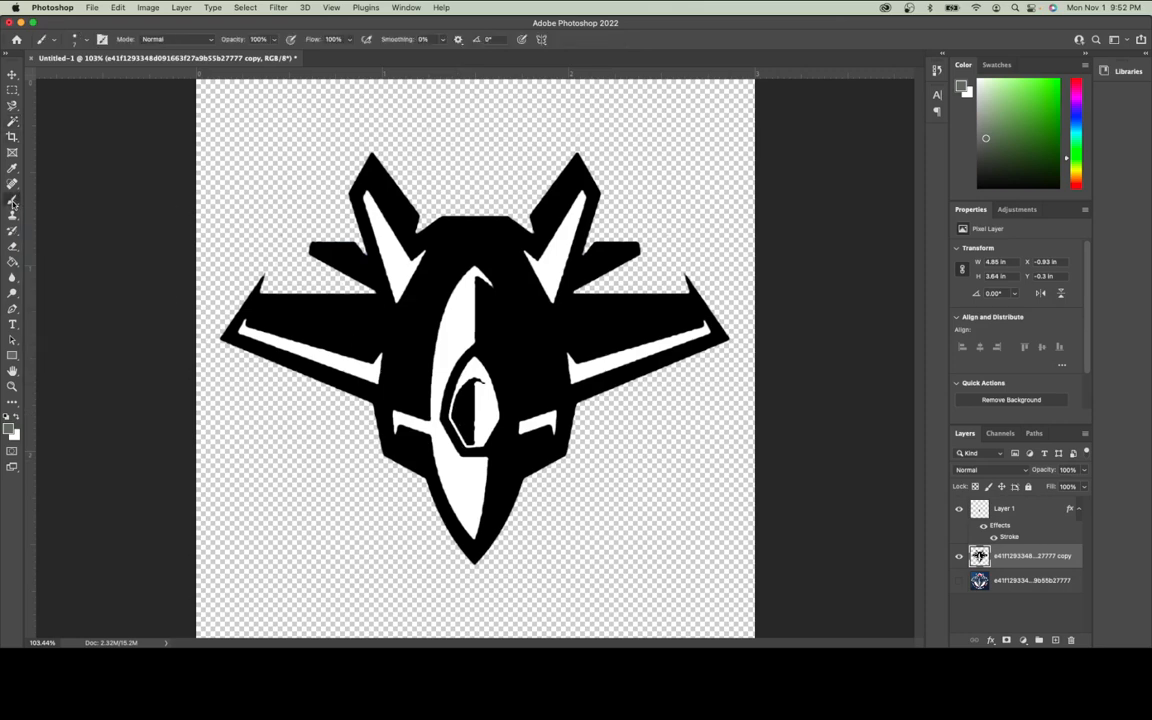
click(7, 416)
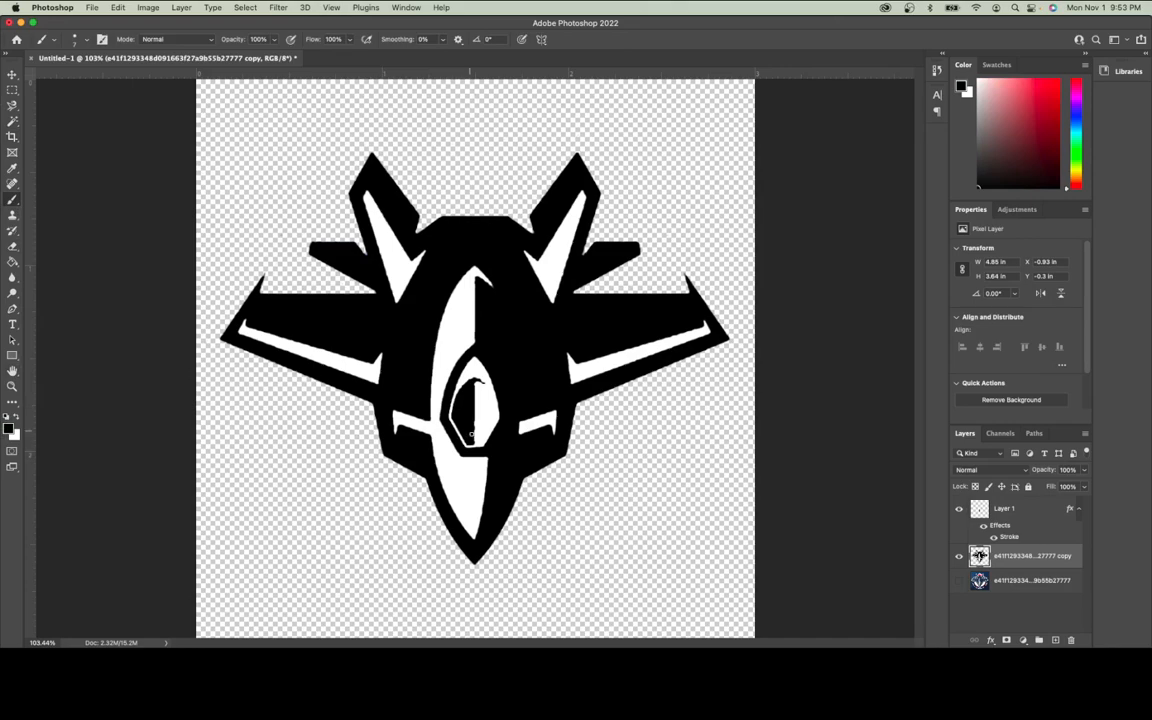
scroll(471, 450, up, 5)
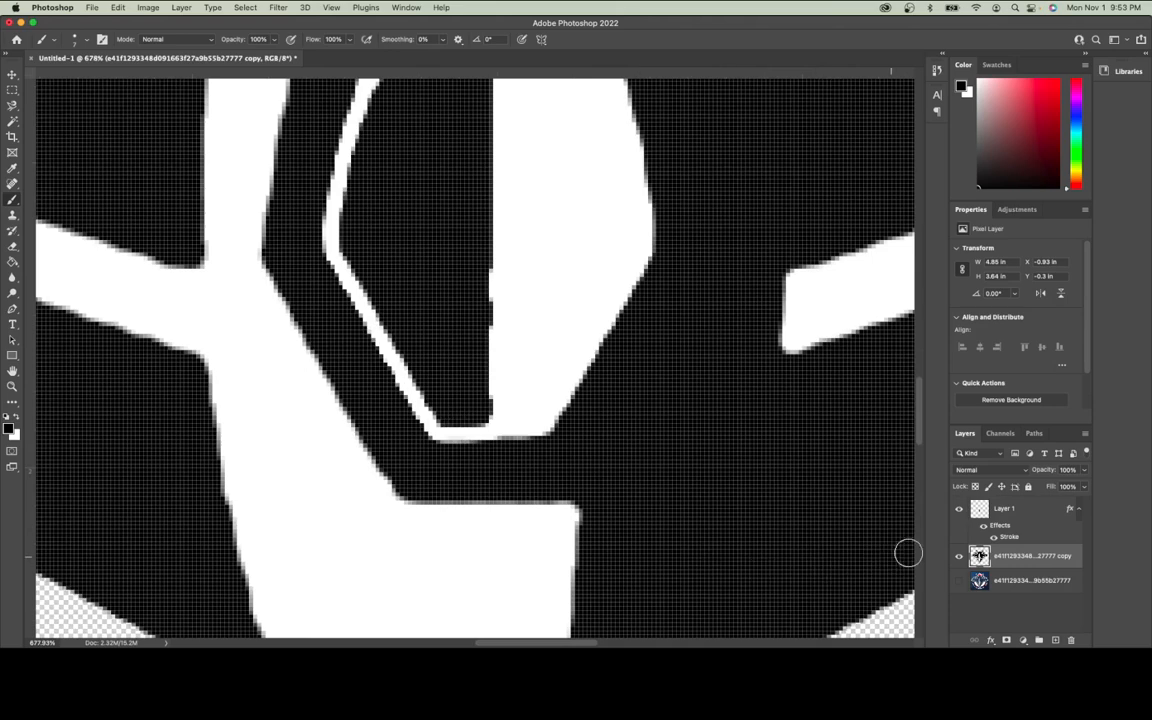
click(1004, 510)
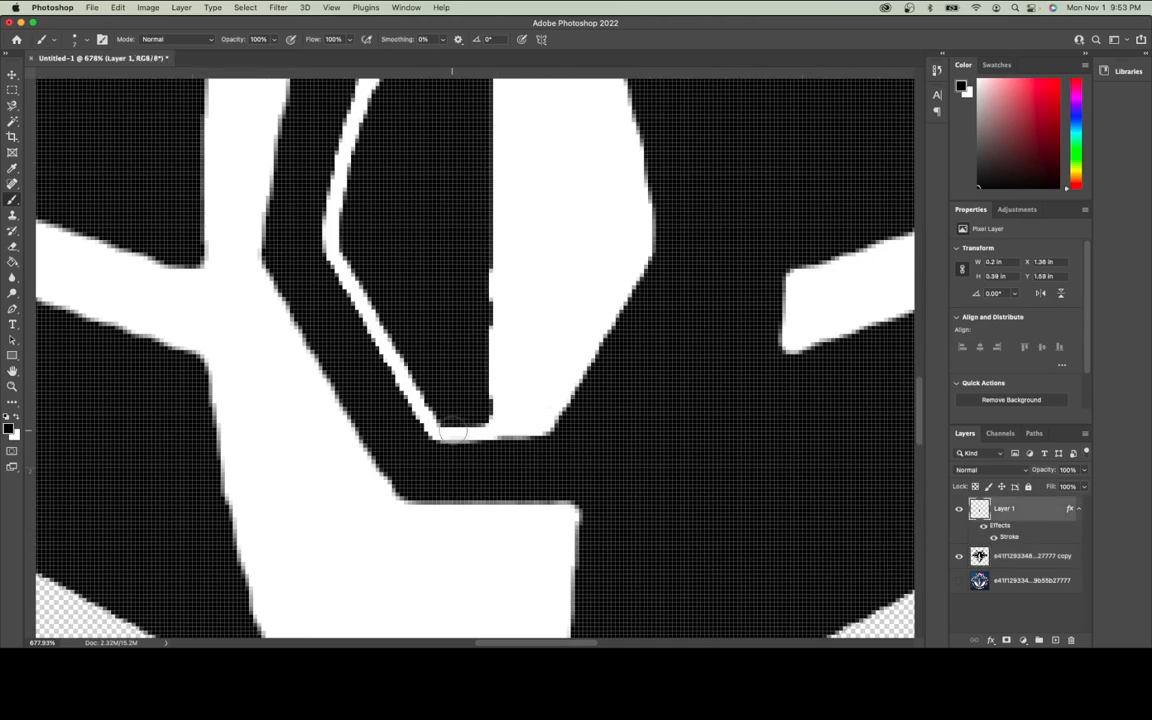
key(super+z)
Create a new layer above Layer 1 and paint black over the white line along the bottom of the canopy's black half.
click(178, 12)
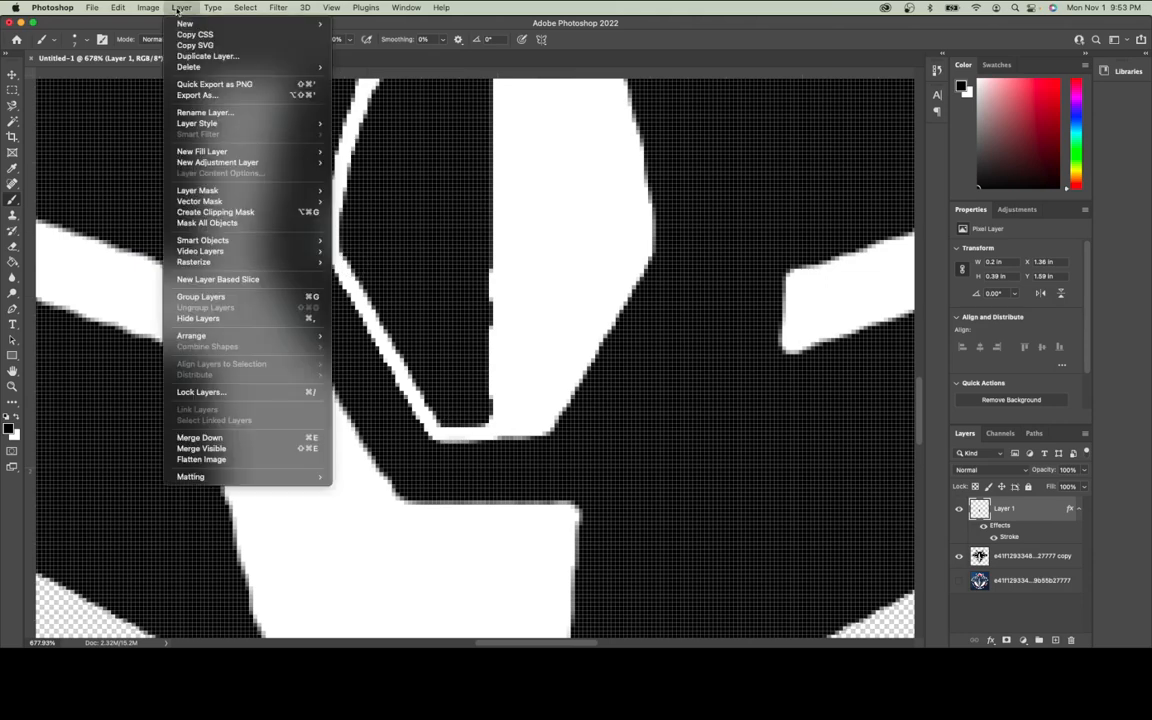
mouse_move(190, 23)
click(417, 101)
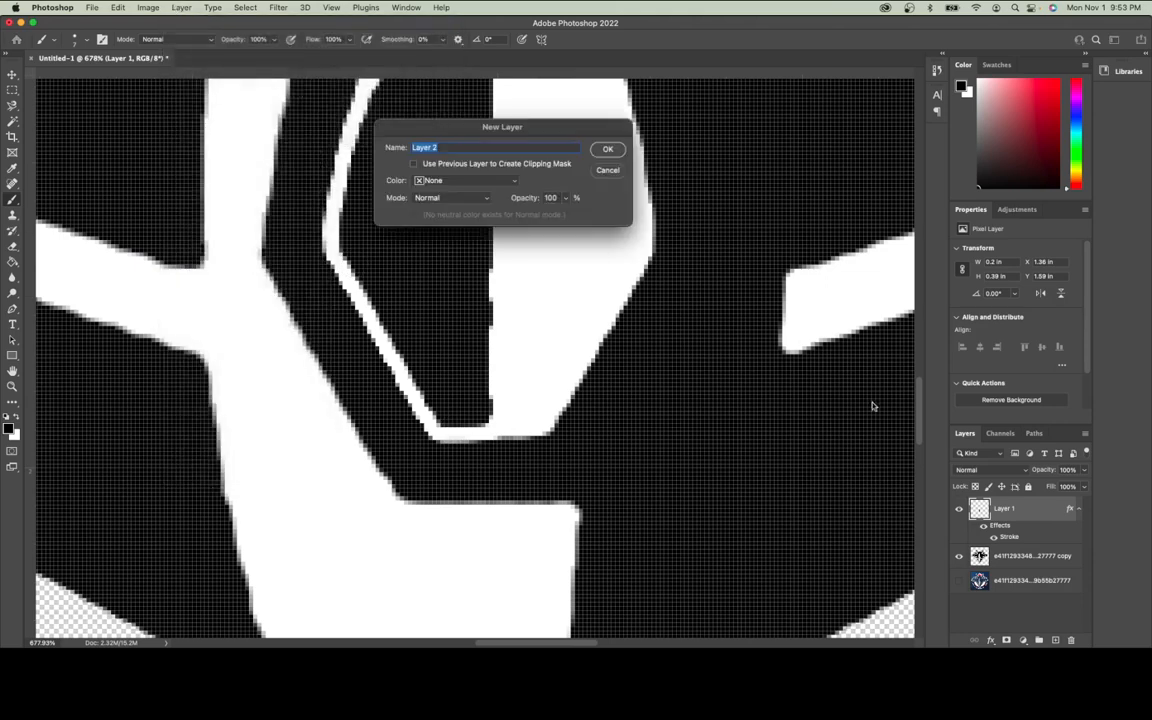
click(560, 142)
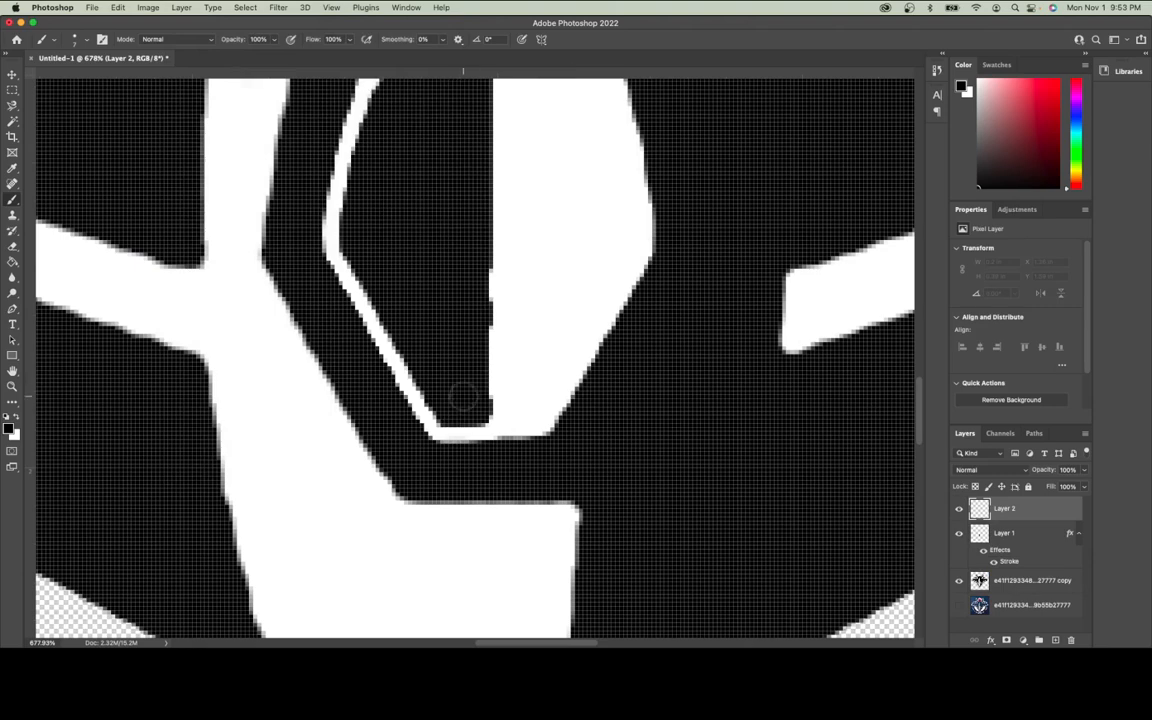
click(463, 428)
drag(464, 436, 475, 429)
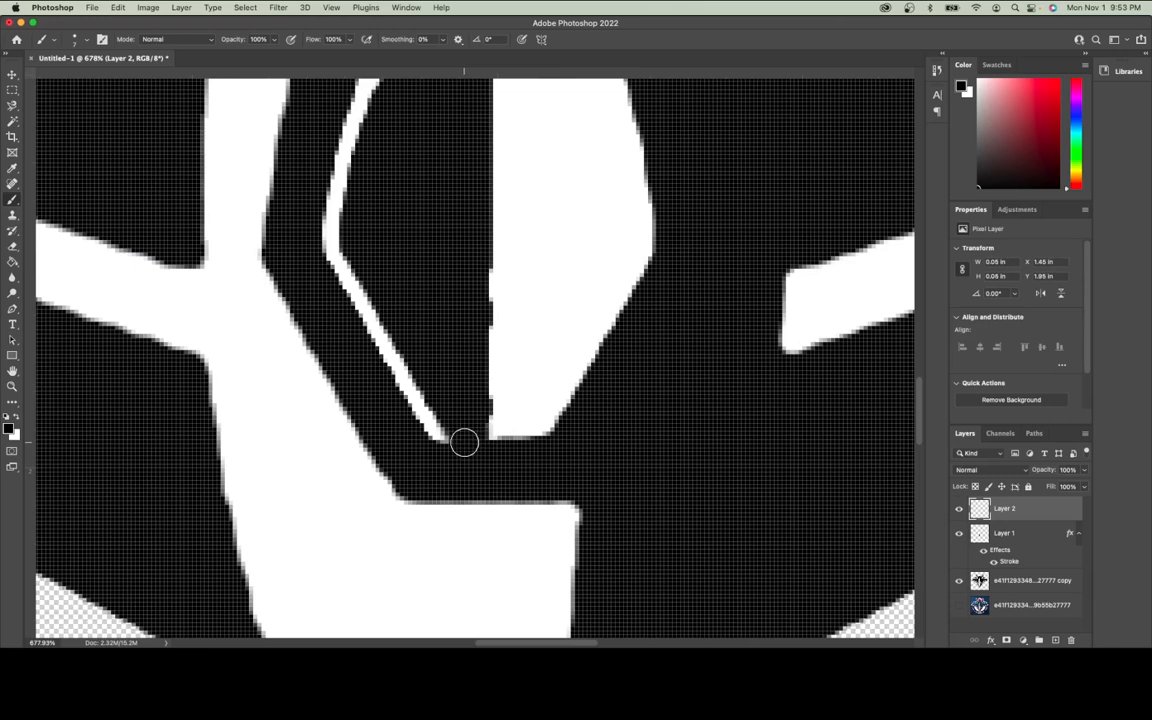
Paint a straight black vertical line down the canopy's center to even out its jagged edge, and fit the image on screen.
scroll(479, 442, up, 5)
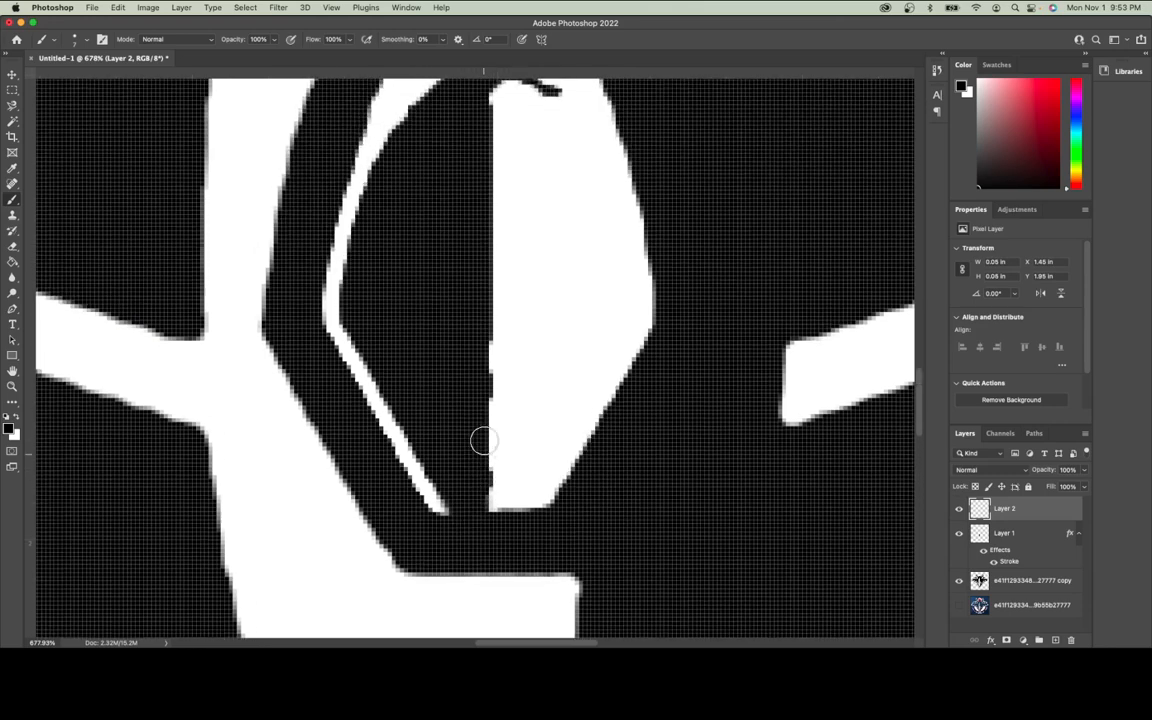
click(483, 206)
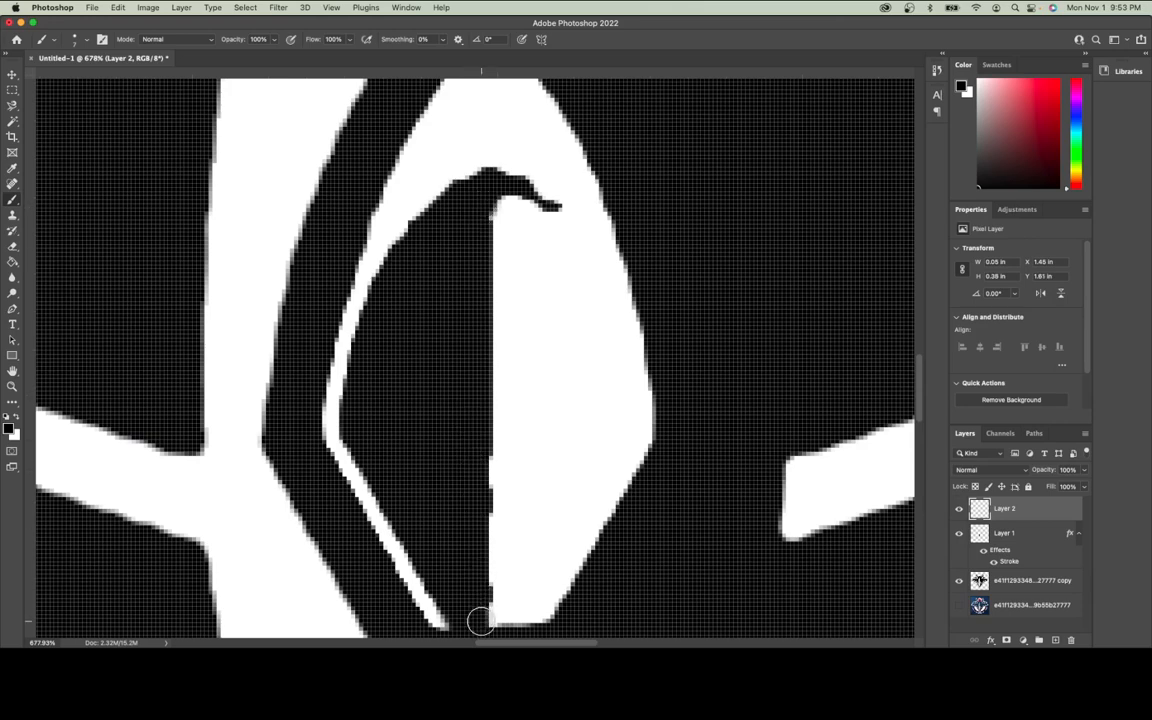
shift+click(481, 620)
scroll(469, 412, down, 1)
scroll(469, 412, down, 1)
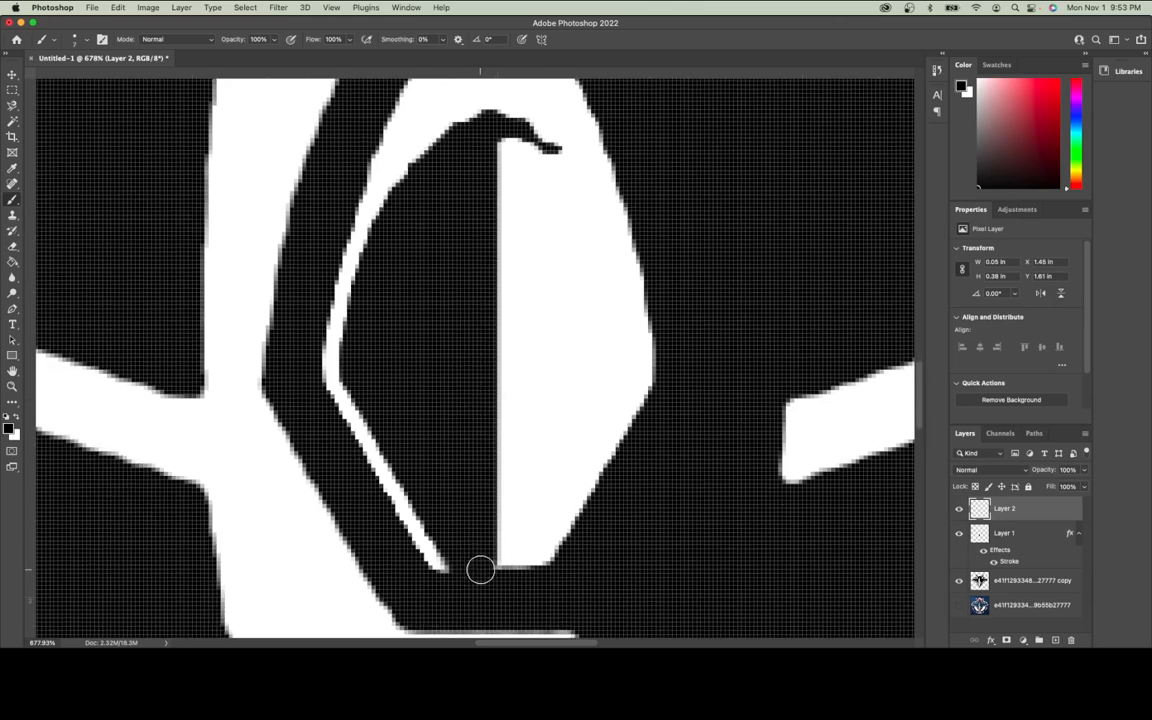
click(331, 7)
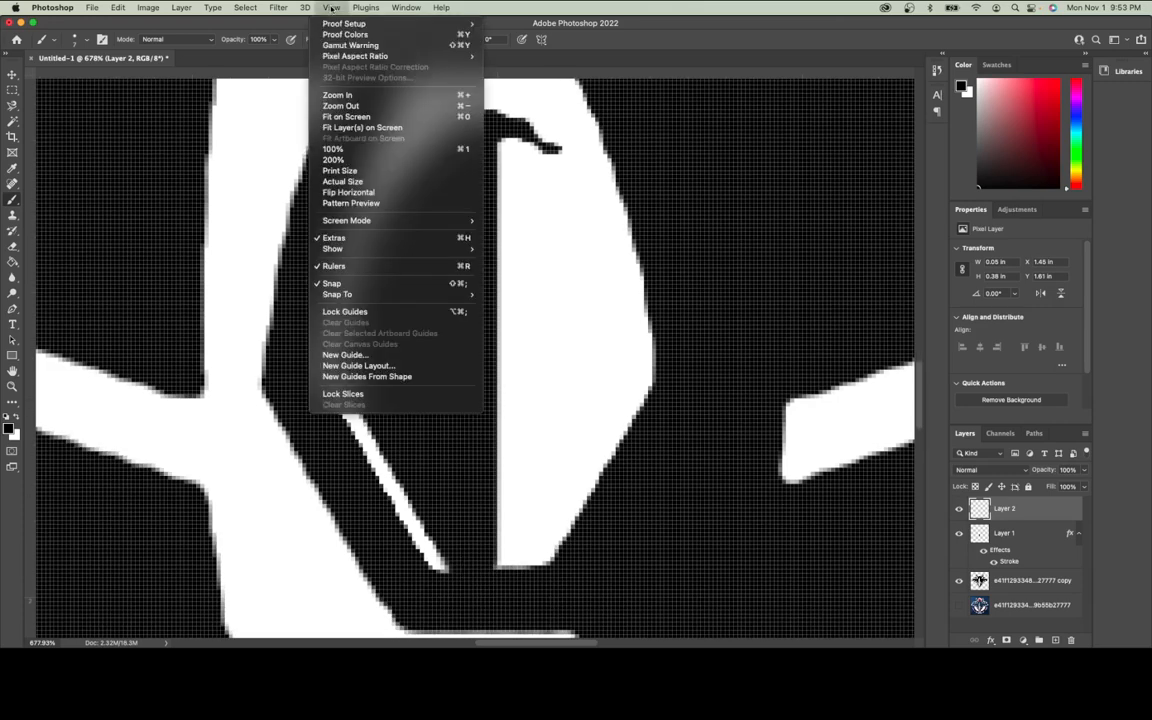
click(356, 117)
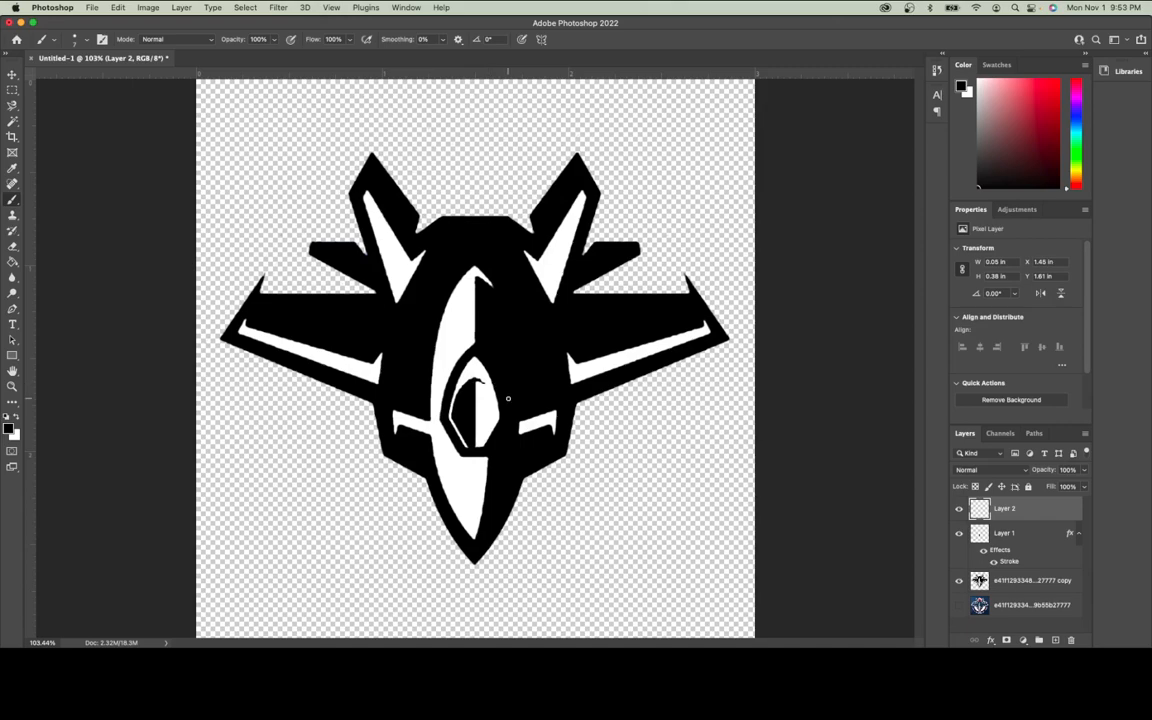
Reduce the brush size and paint black strokes extending the hook atop the canopy's black half to the canopy's outer edge.
scroll(499, 384, up, 10)
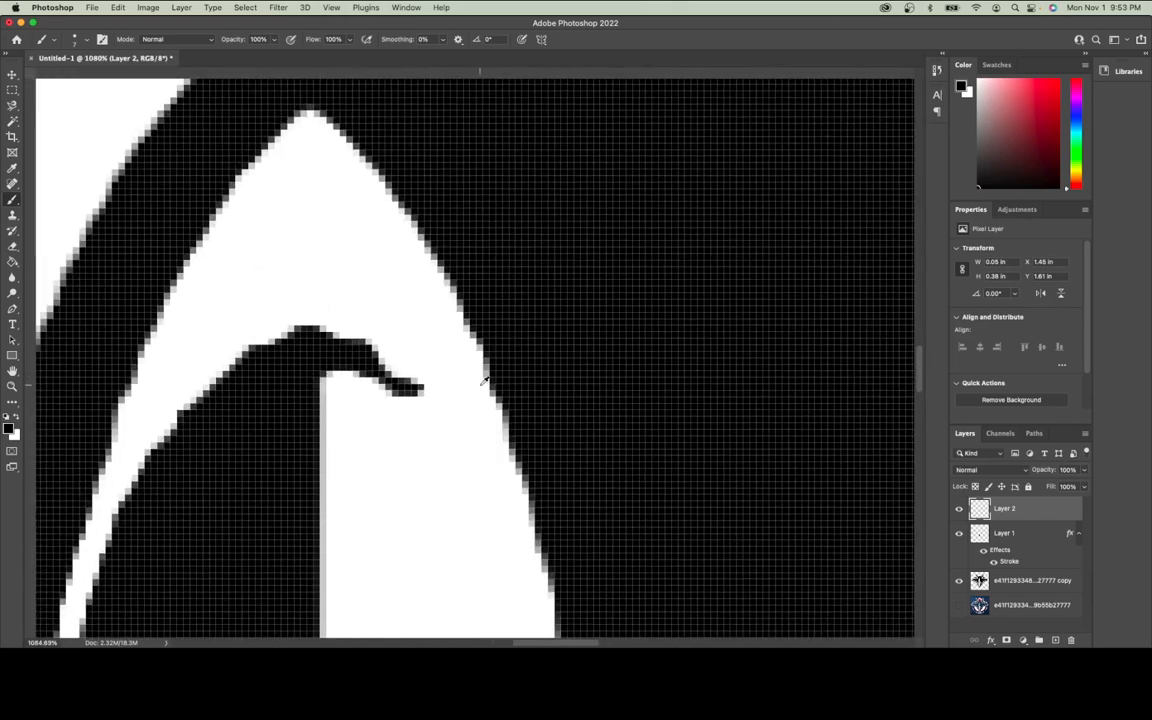
right_click(345, 378)
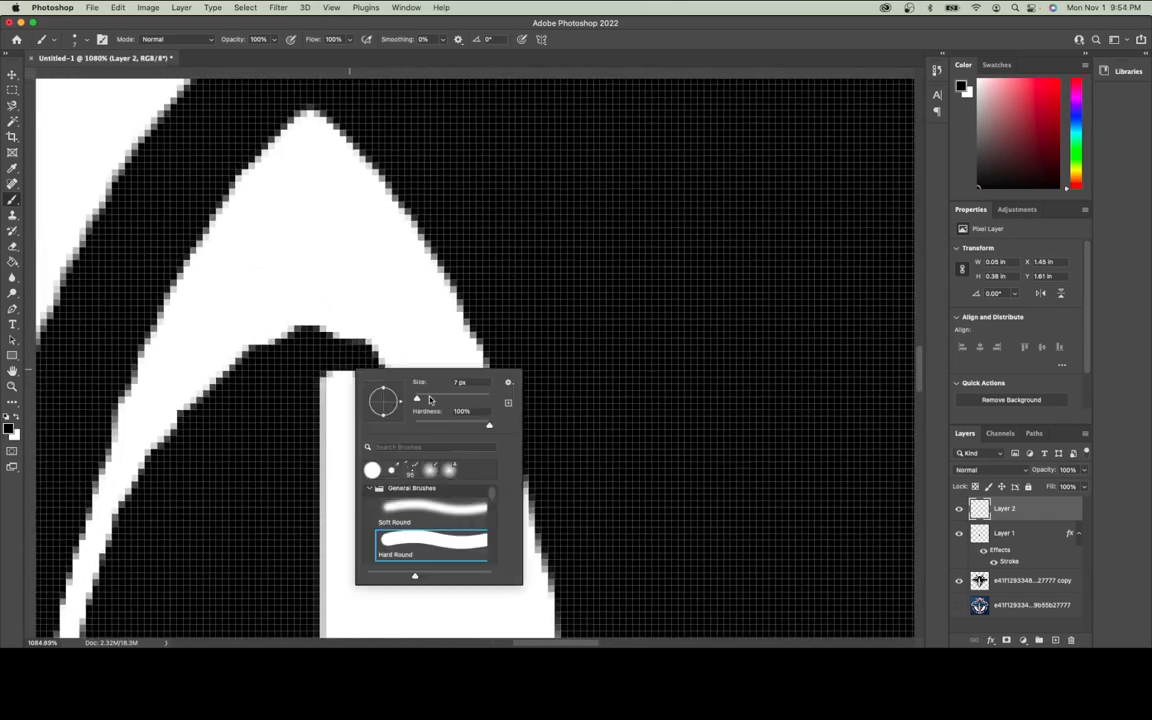
drag(420, 399, 418, 400)
click(368, 363)
drag(368, 363, 537, 478)
mouse_move(480, 441)
mouse_down()
mouse_move(355, 360)
mouse_move(319, 347)
mouse_move(292, 360)
mouse_move(268, 335)
mouse_up()
click(331, 7)
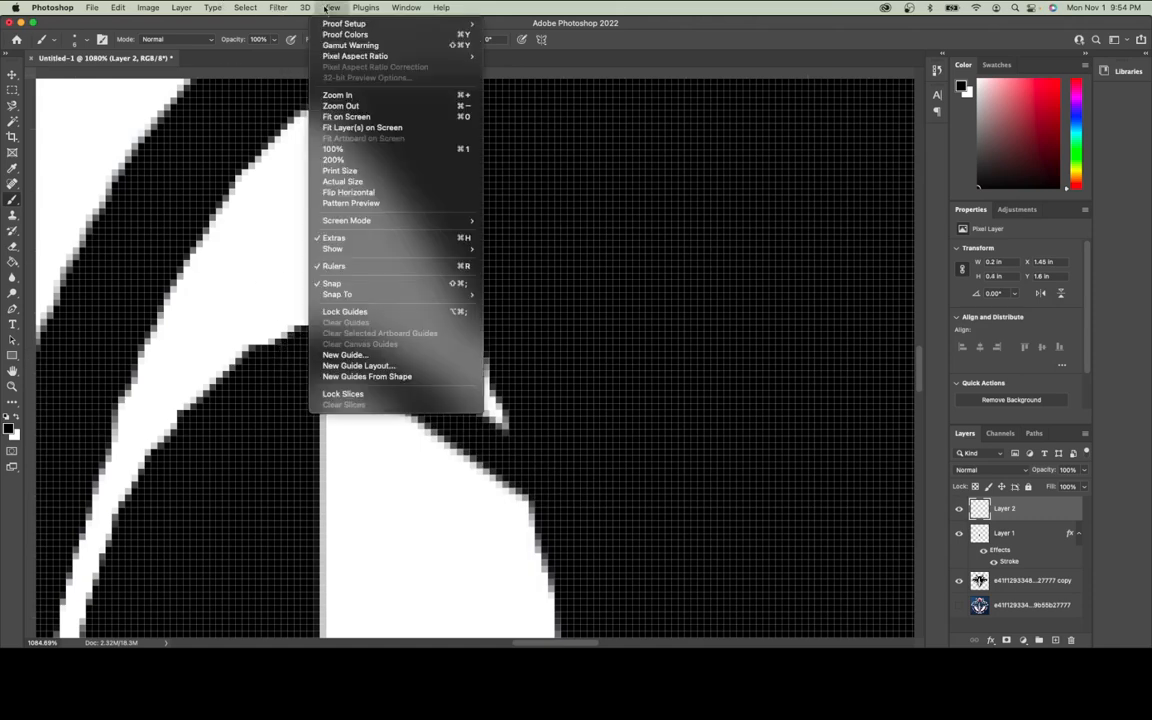
Undo the last two brush strokes that extended the hook atop the canopy's black half.
click(347, 117)
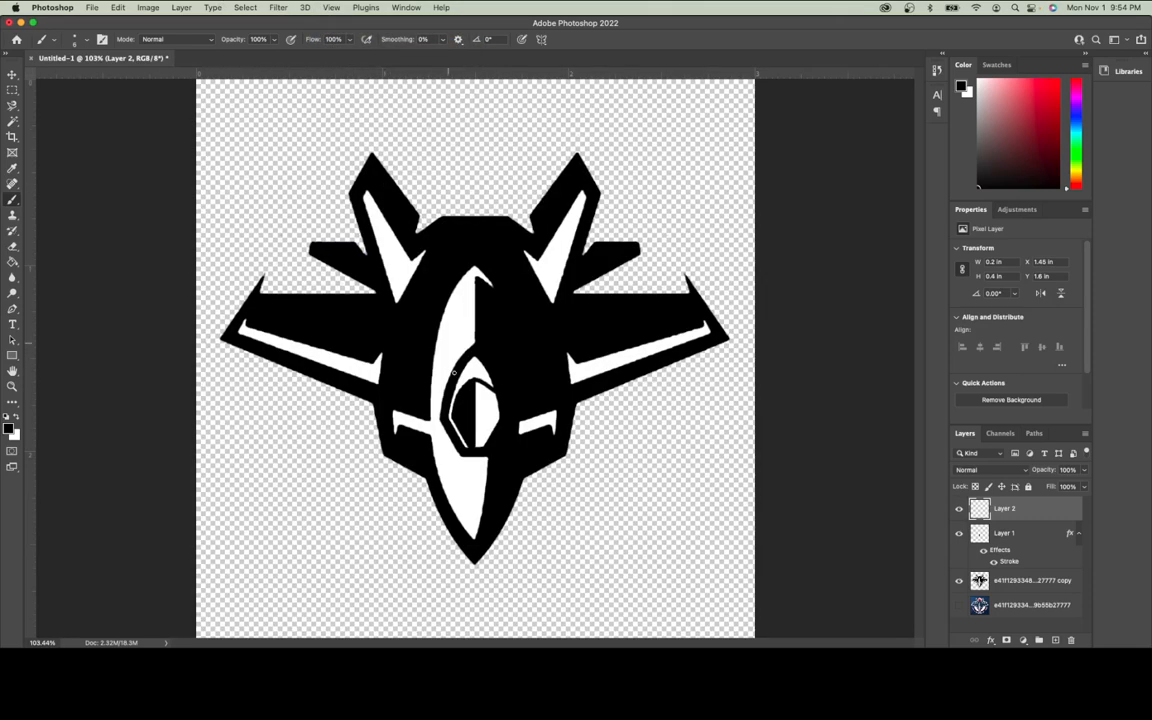
key(super+z)
key(super+z)
click(93, 8)
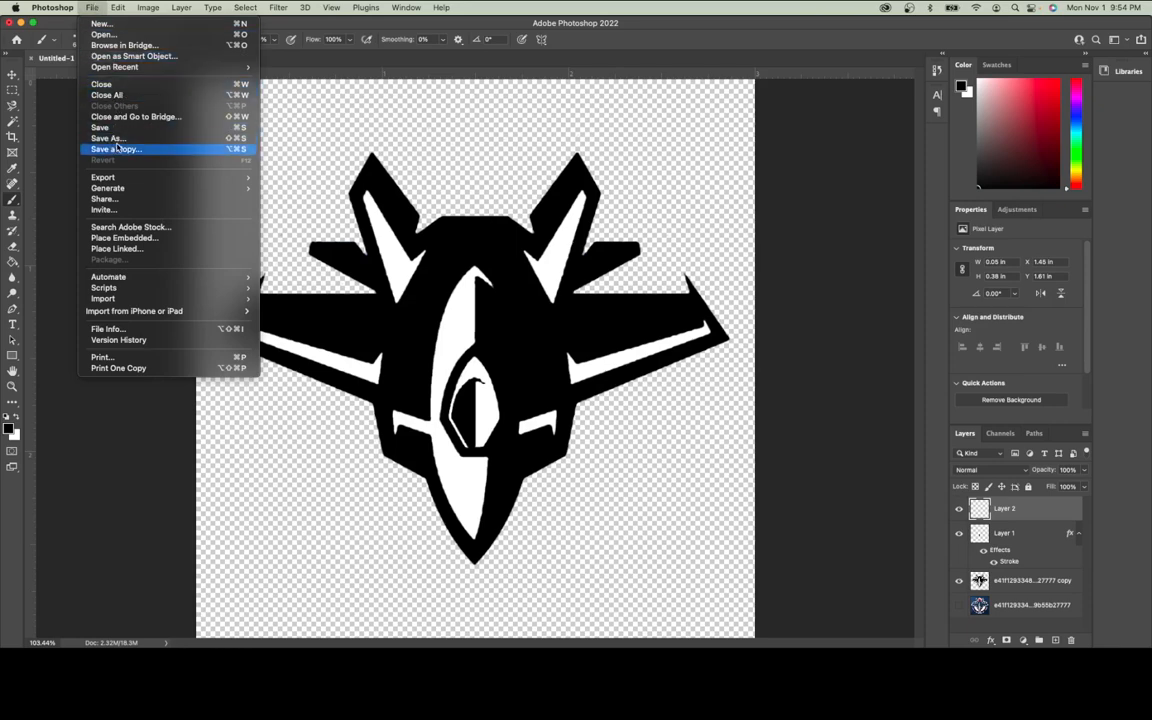
mouse_move(113, 179)
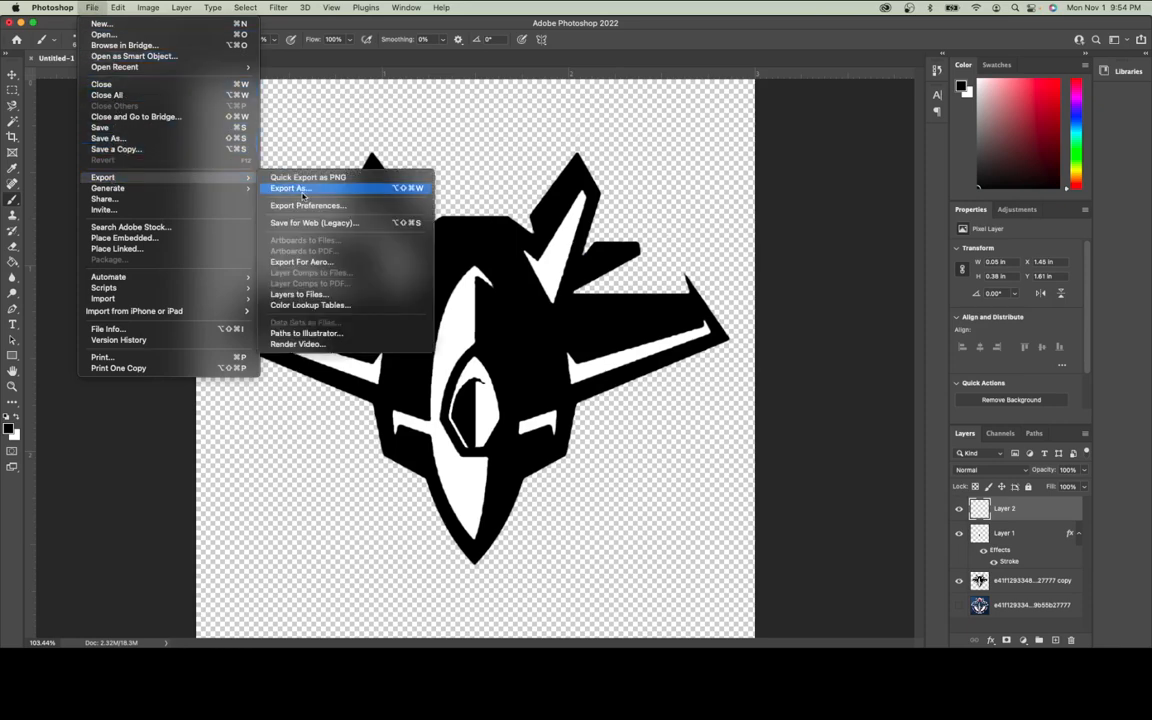
click(120, 141)
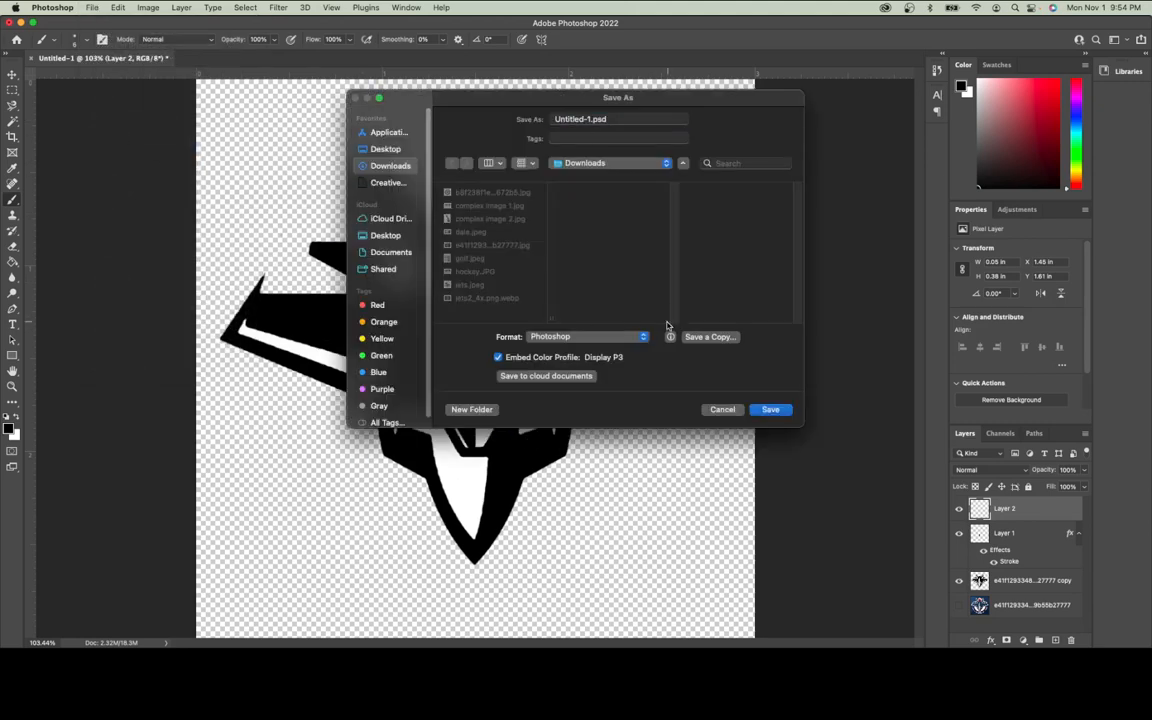
click(560, 341)
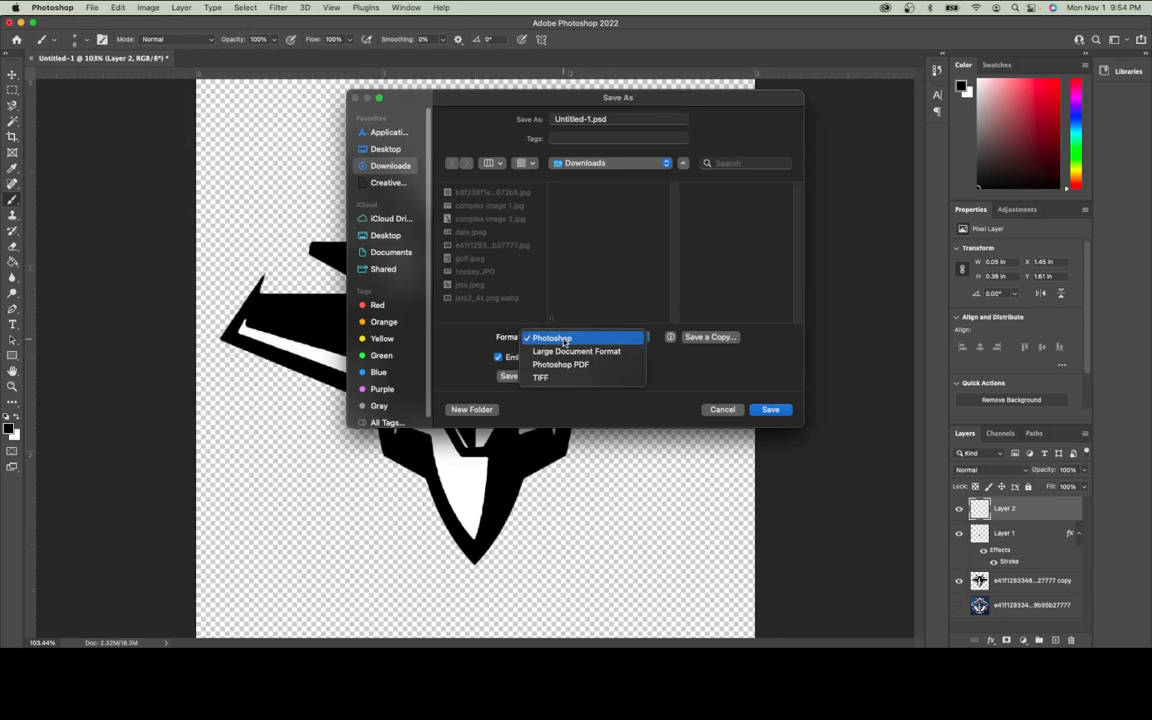
click(706, 374)
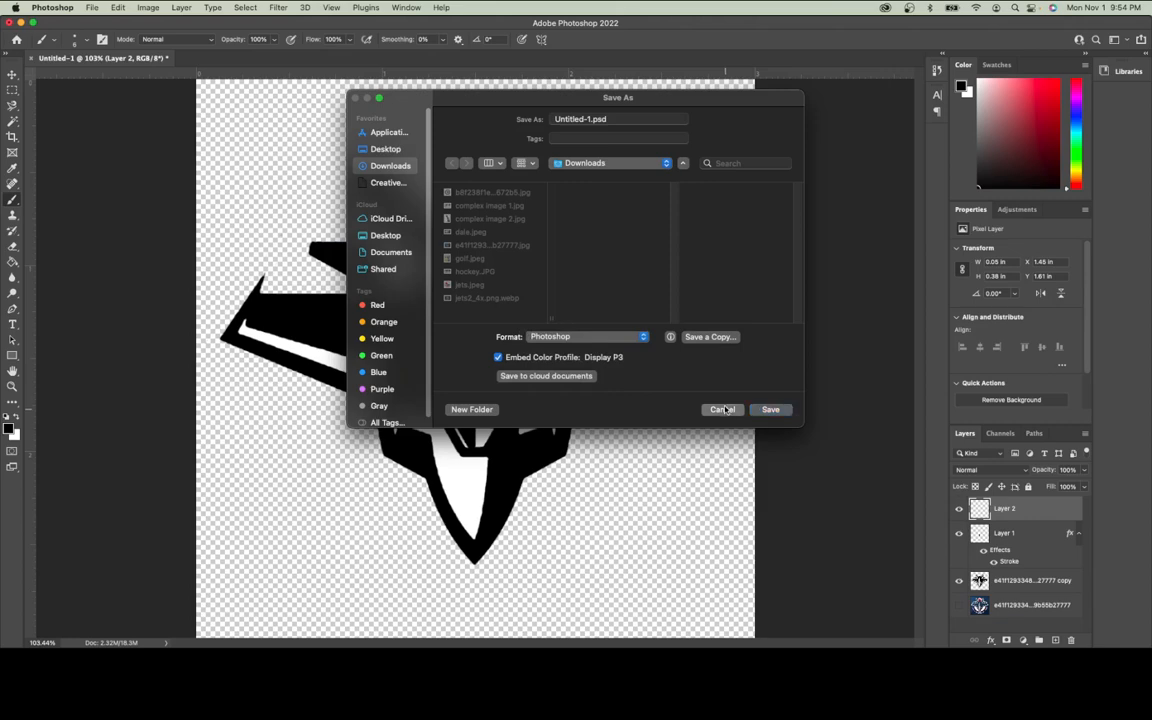
click(723, 410)
Set up an Export As of the jet document in JPG format with Great quality.
click(90, 8)
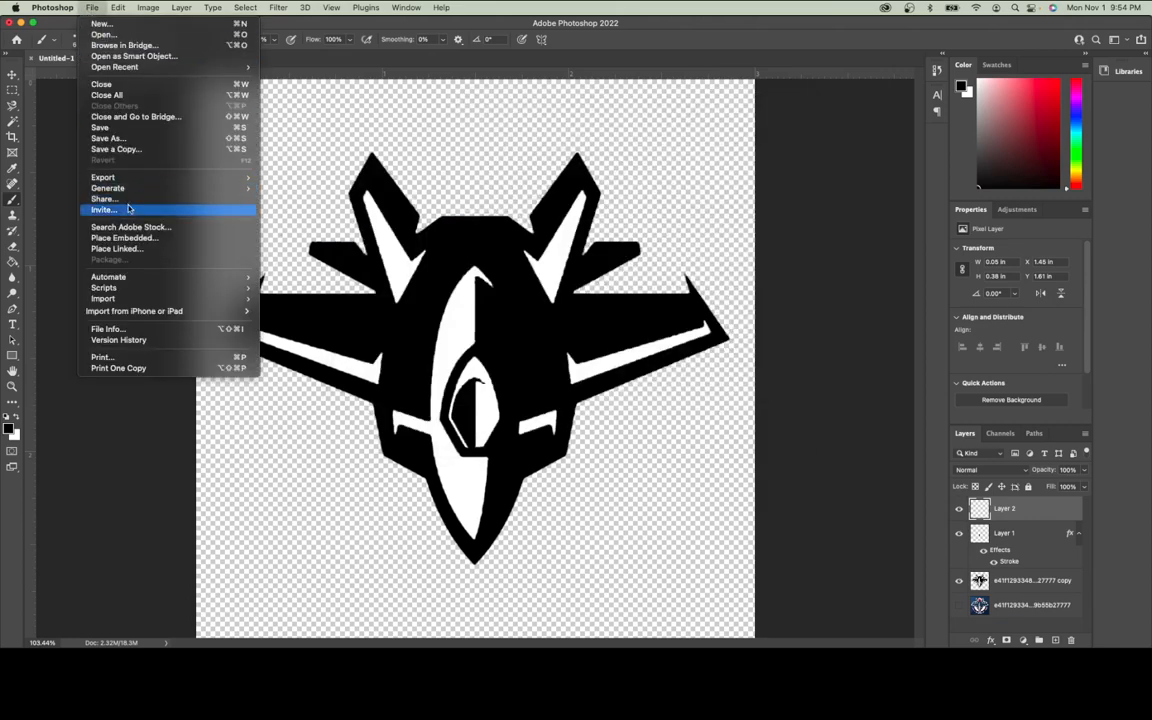
mouse_move(141, 176)
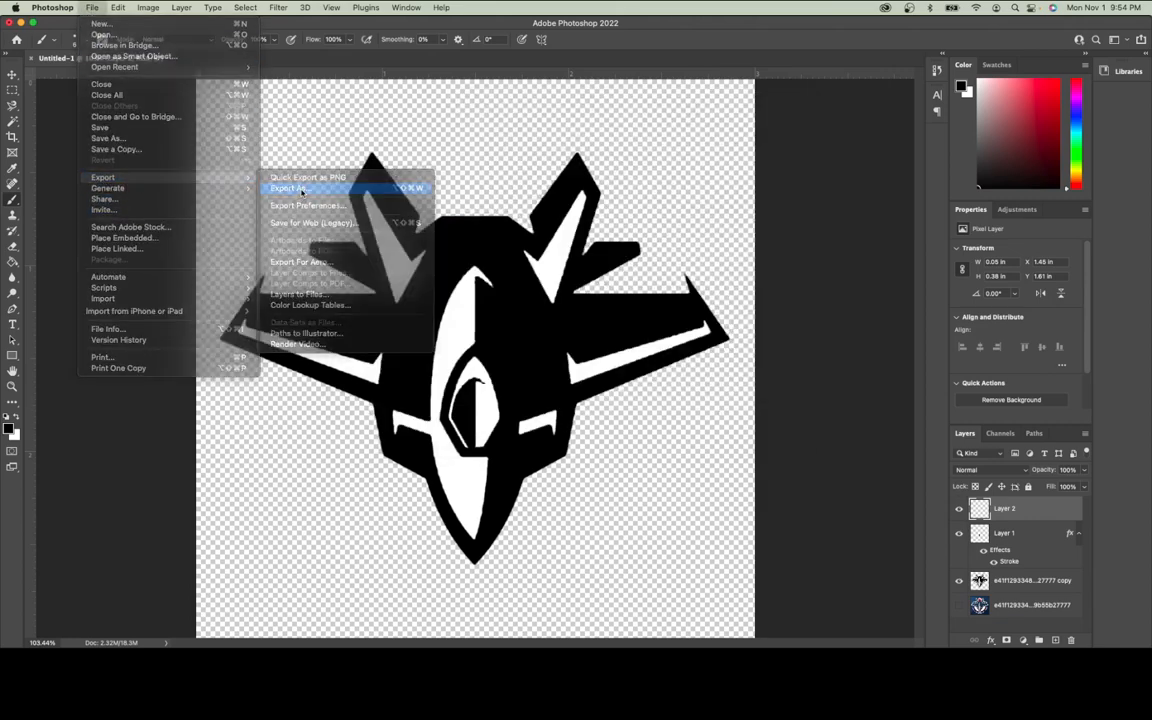
click(295, 189)
click(841, 121)
click(822, 157)
click(828, 140)
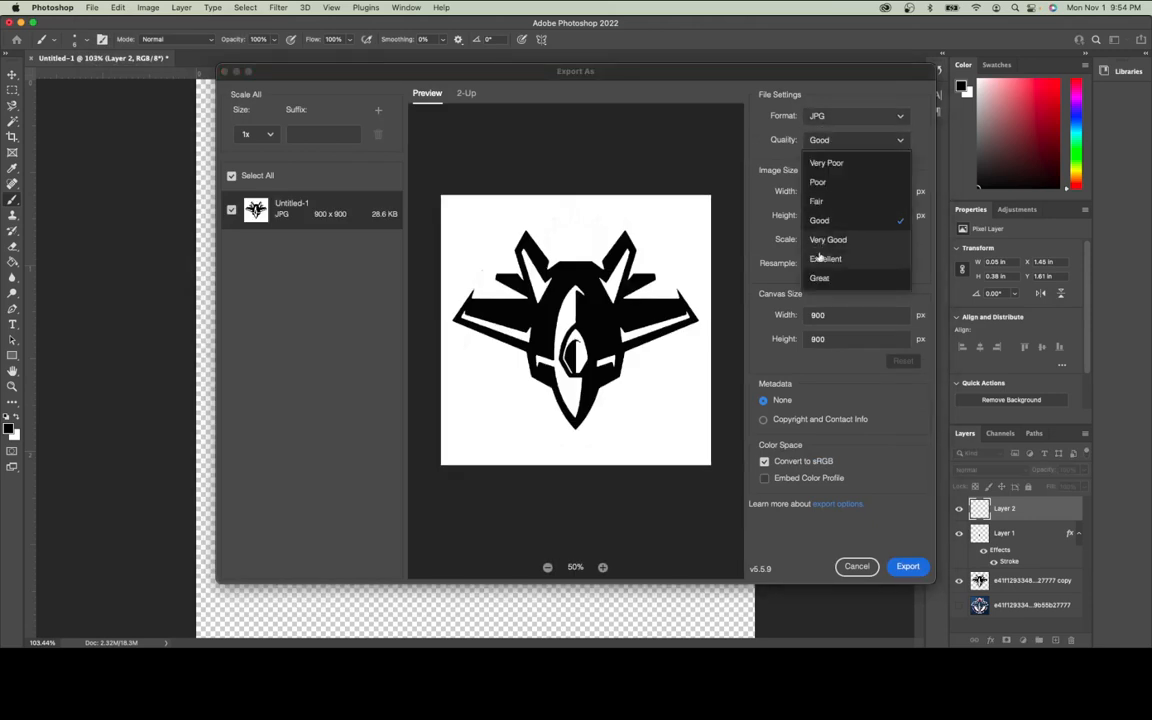
click(825, 278)
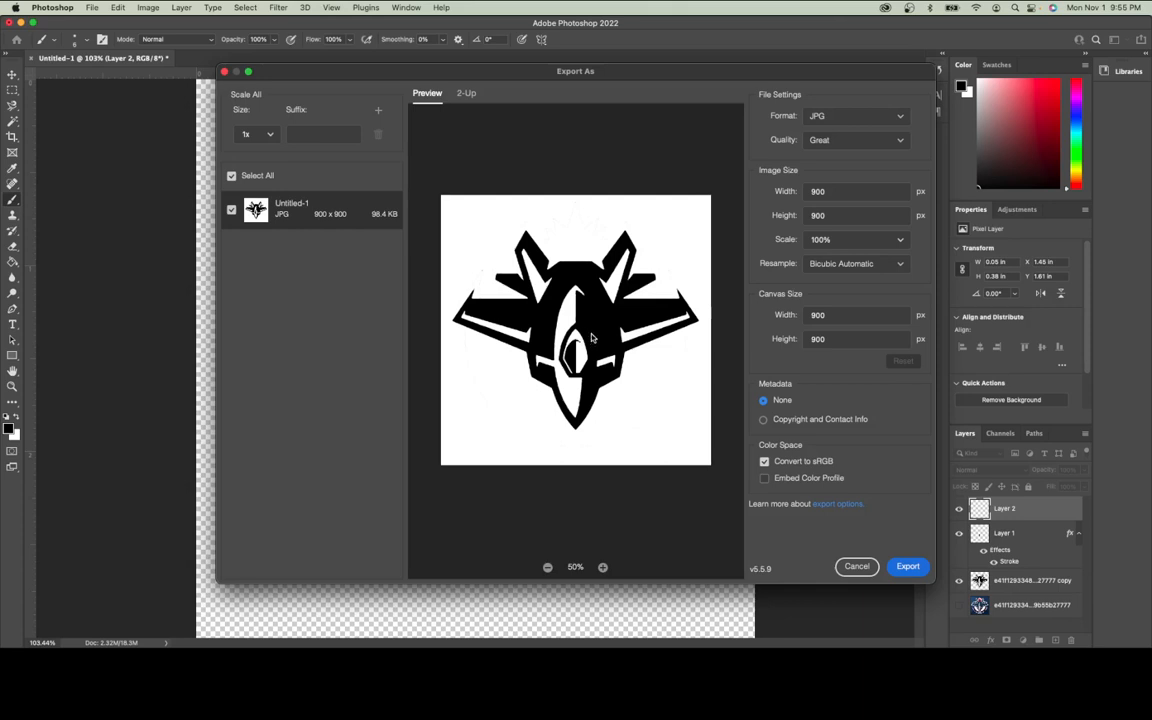
Export the image to the Downloads folder under the file name "complex shape 1".
click(908, 567)
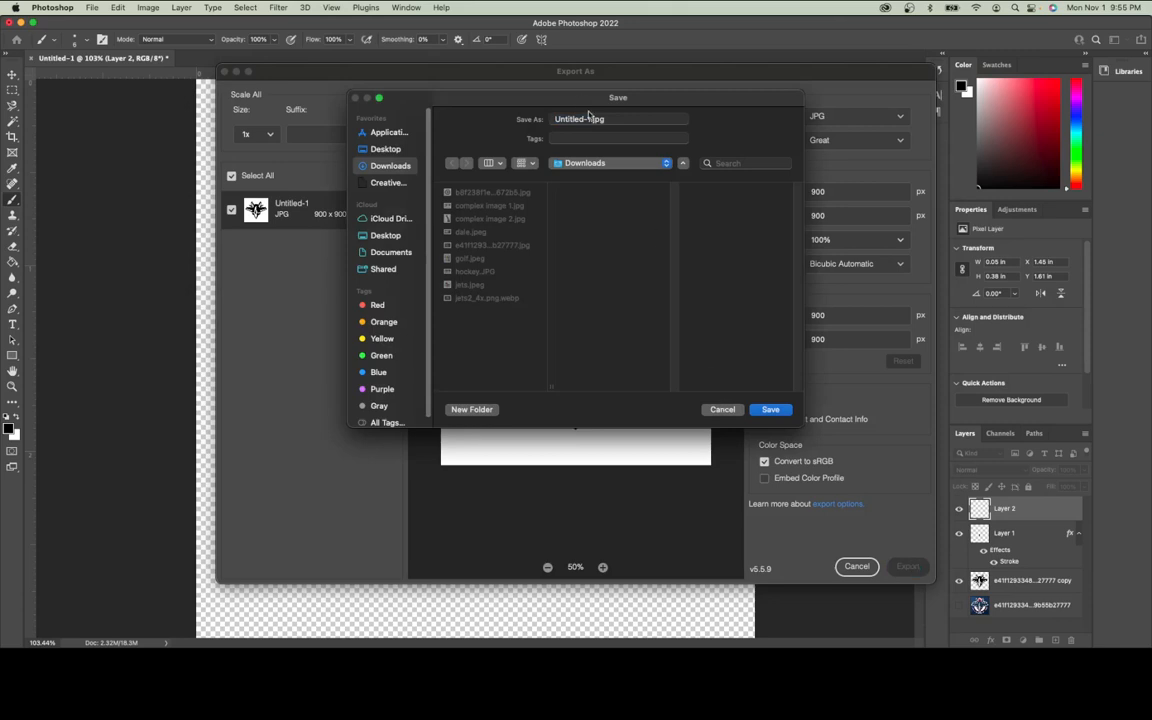
click(570, 119)
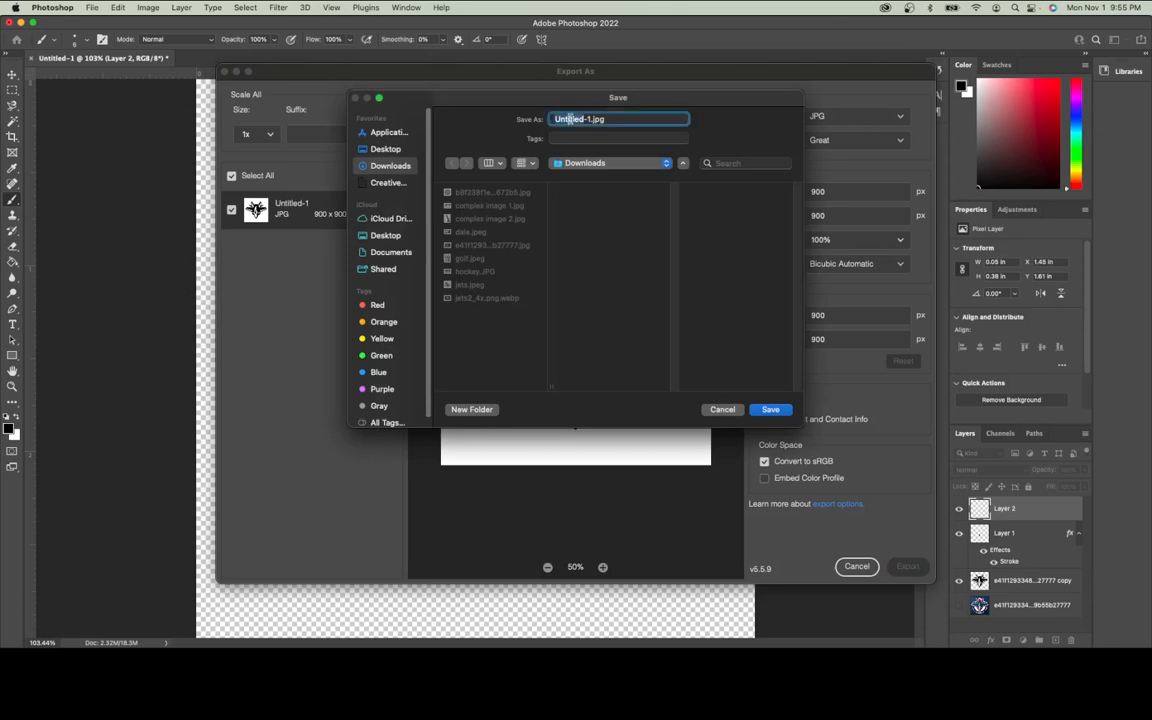
double_click(570, 119)
key(BackSpace)
key(Delete)
key(Delete)
text(complex shape 1)
click(768, 411)
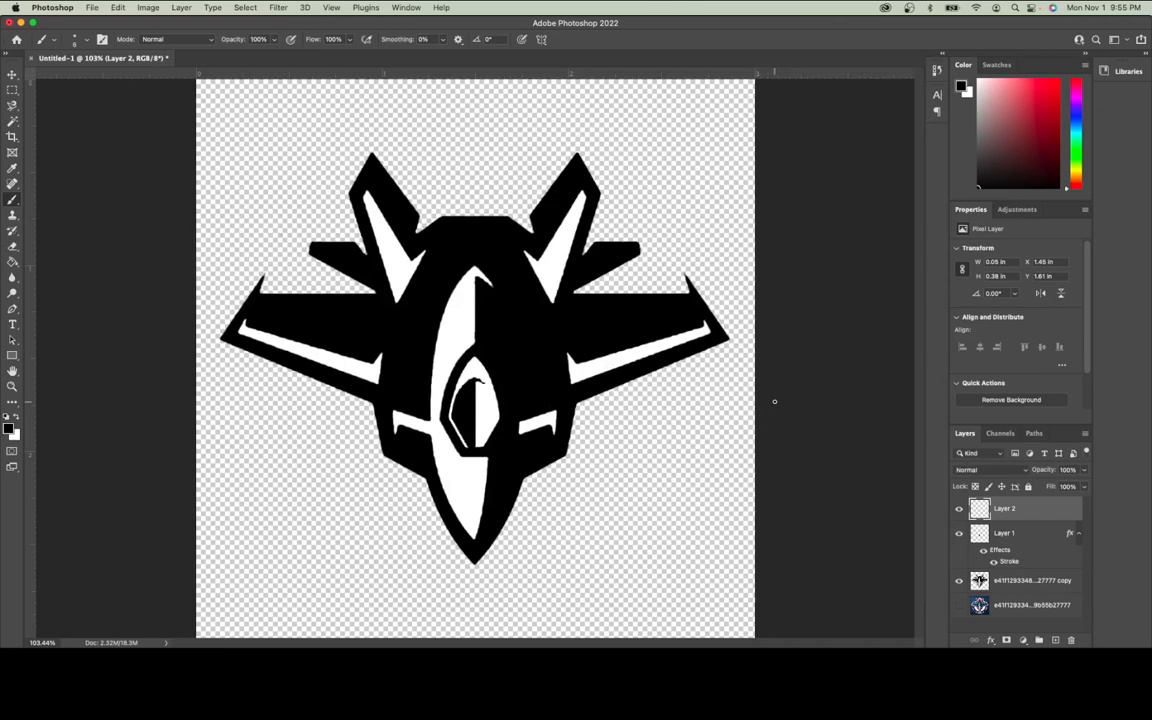
Switch from Photoshop to Illustrator.
key(super+Tab)
key(super+Tab)
key(super+Tab)
key(super+Tab)
key(super+Tab)
key(super+Tab)
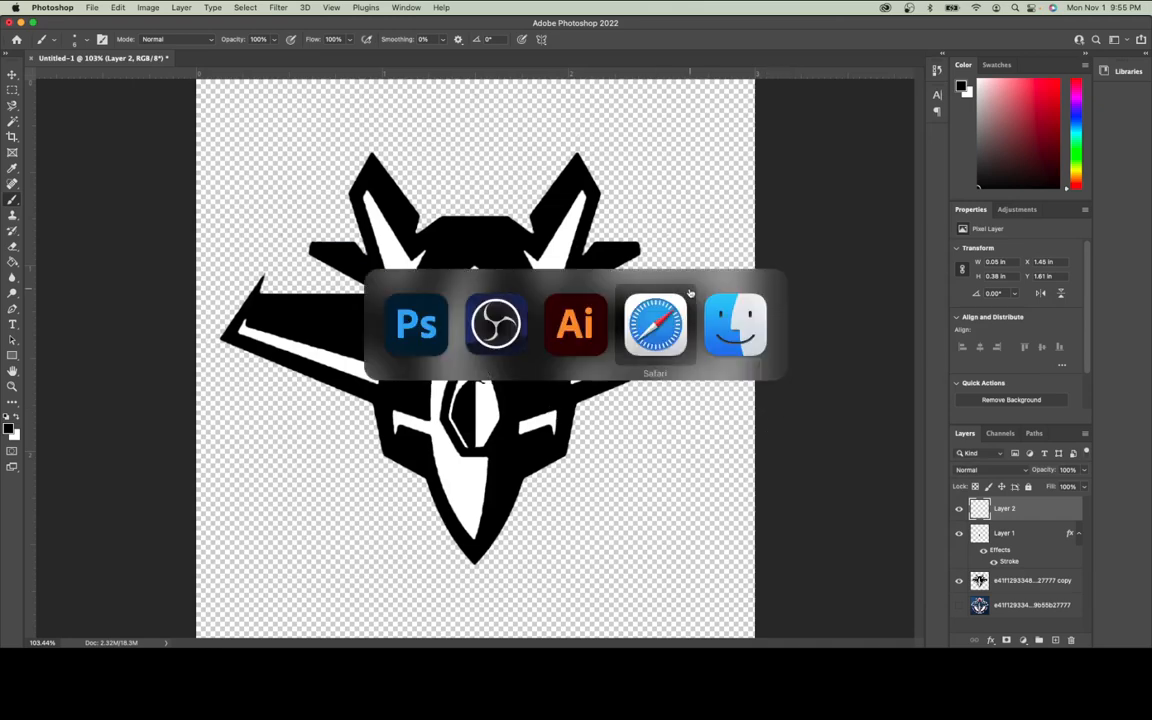
key(super+Tab)
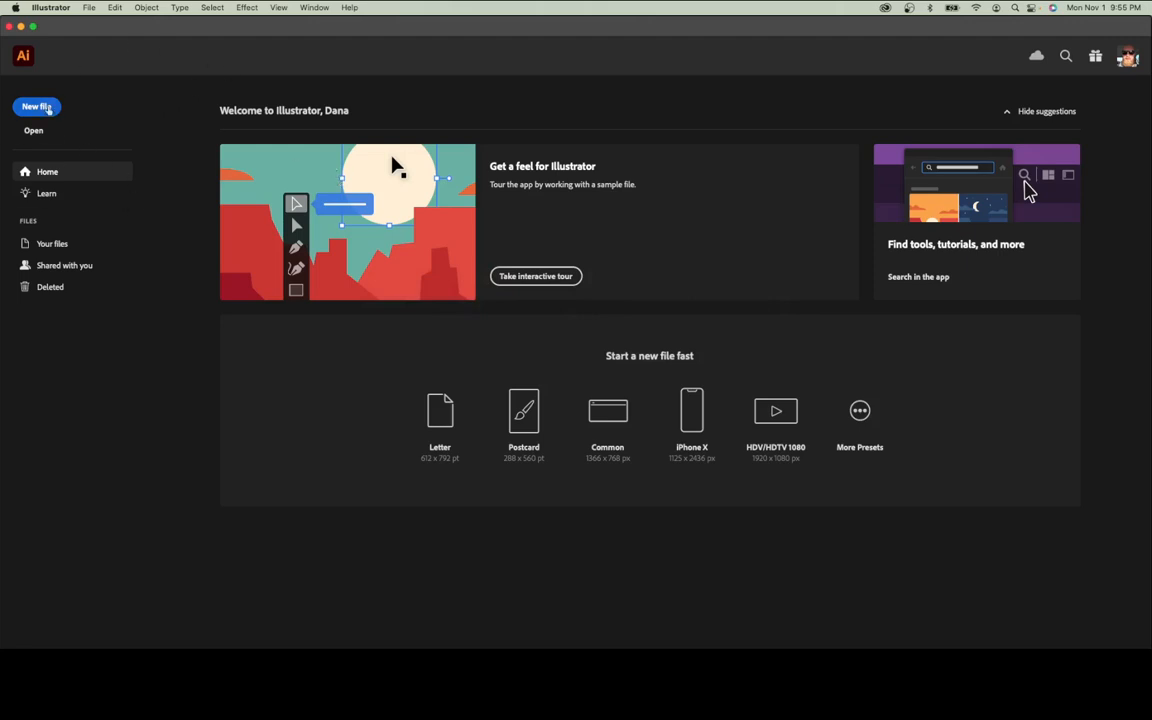
Create a new document 3 in wide and 3 in high.
click(41, 107)
click(689, 228)
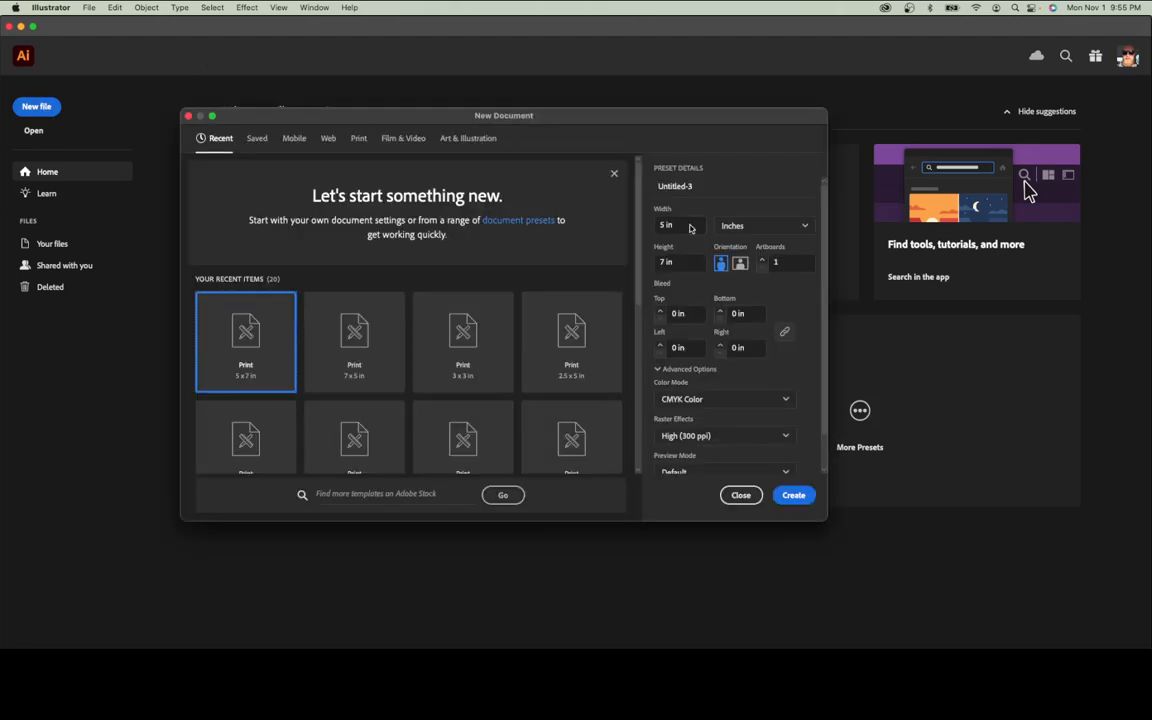
drag(689, 228, 630, 231)
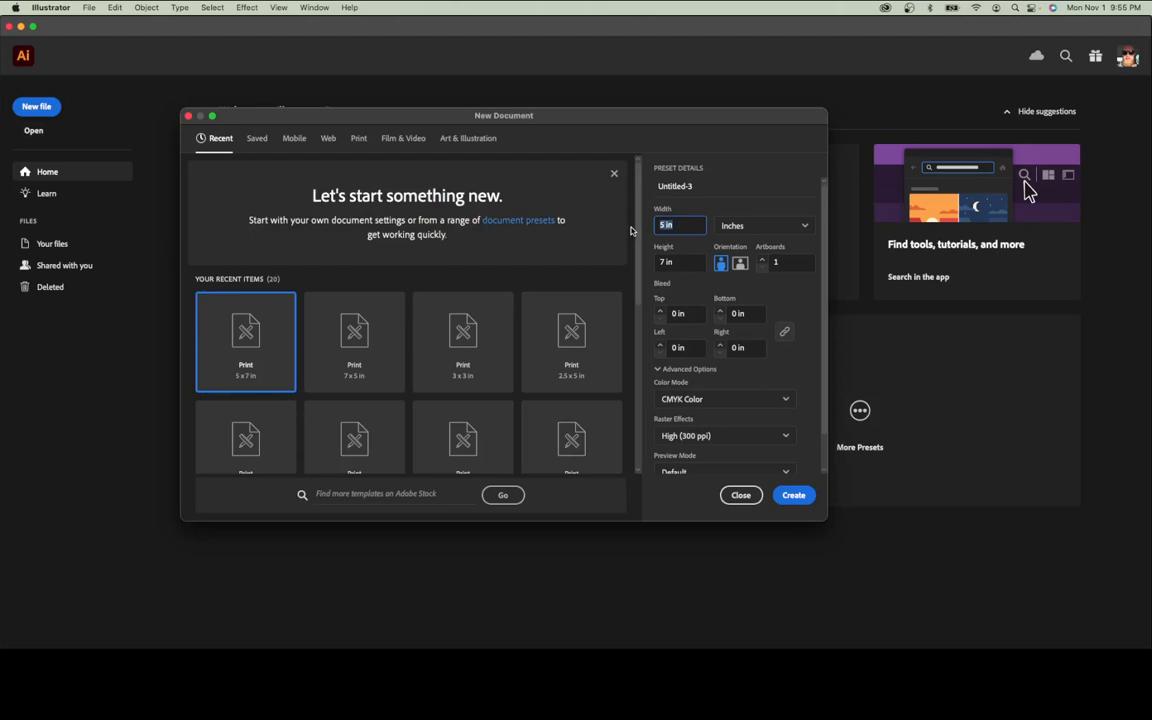
text(3)
key(Tab)
text(3)
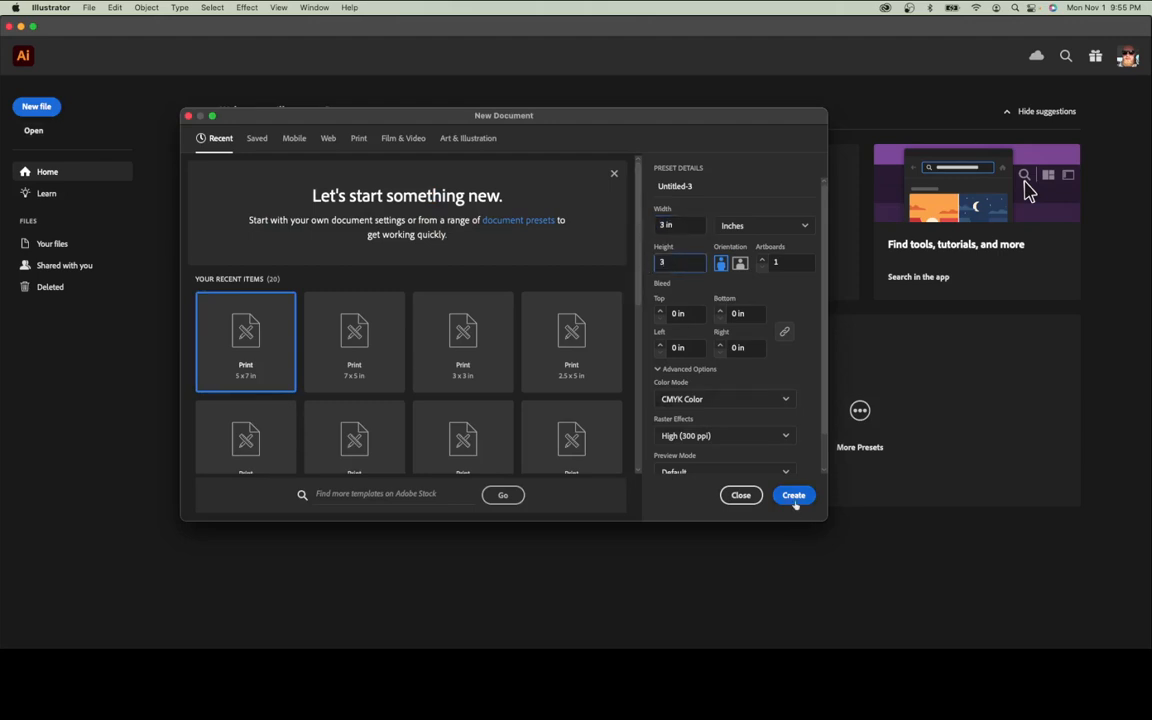
click(793, 495)
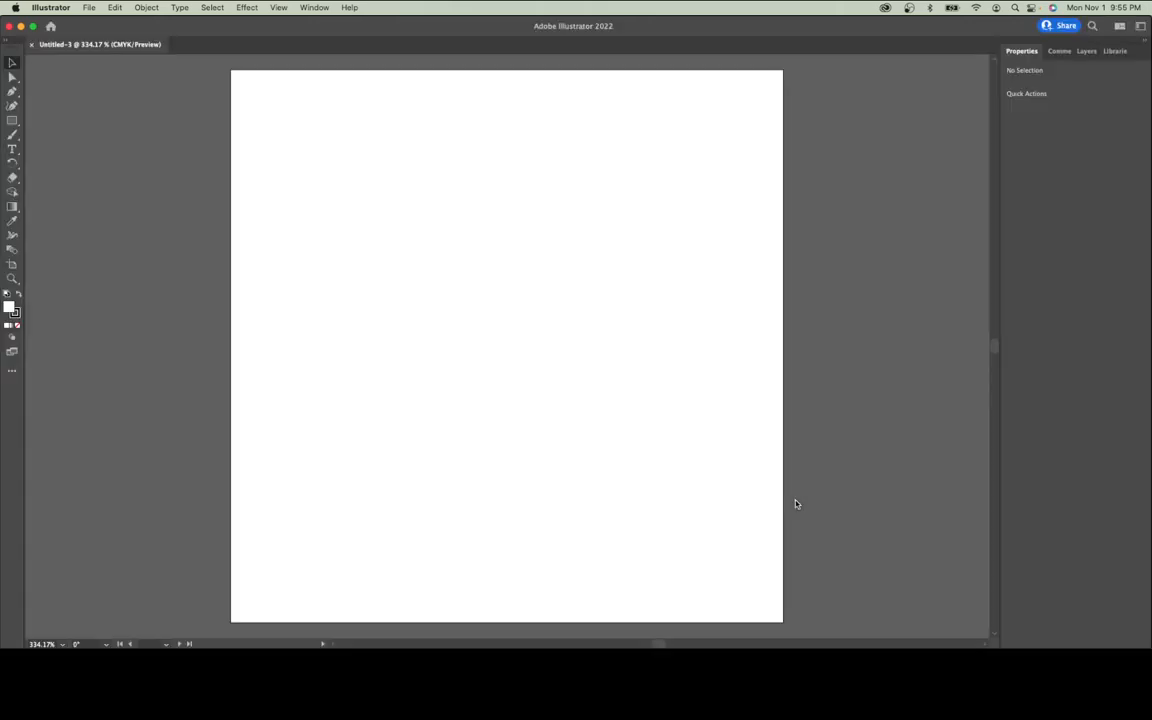
Place the linked file complex shape 1.jpg with its top-left corner on the artboard's top-left corner.
click(90, 7)
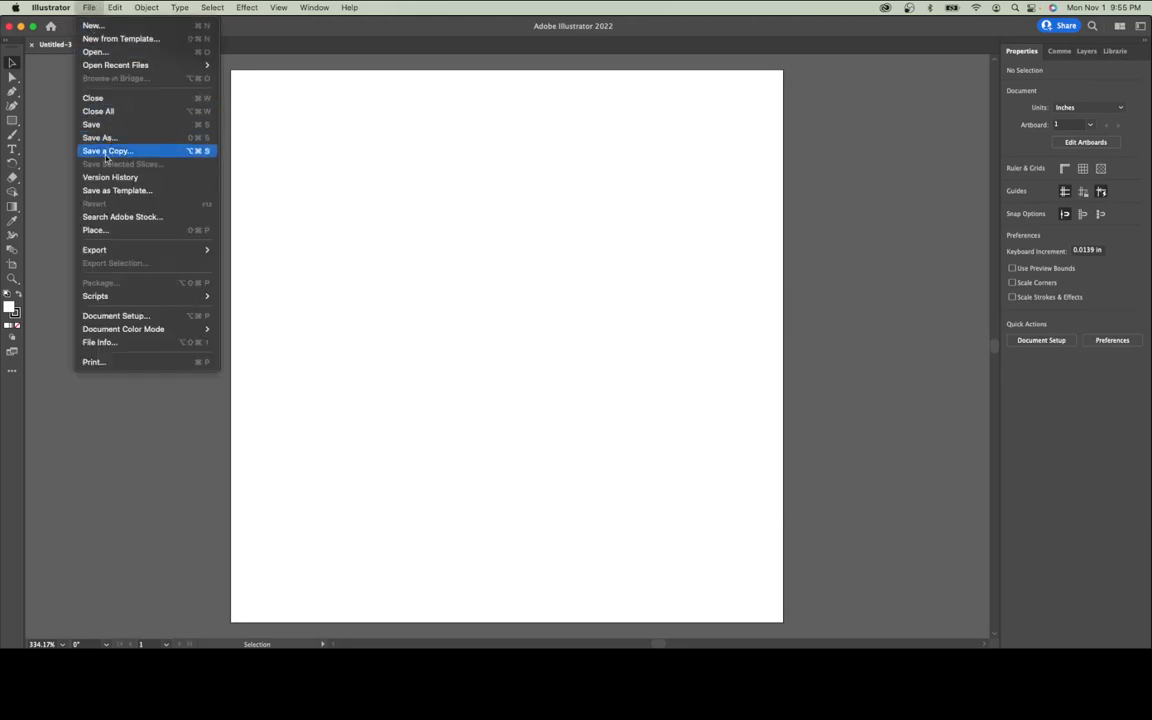
click(90, 231)
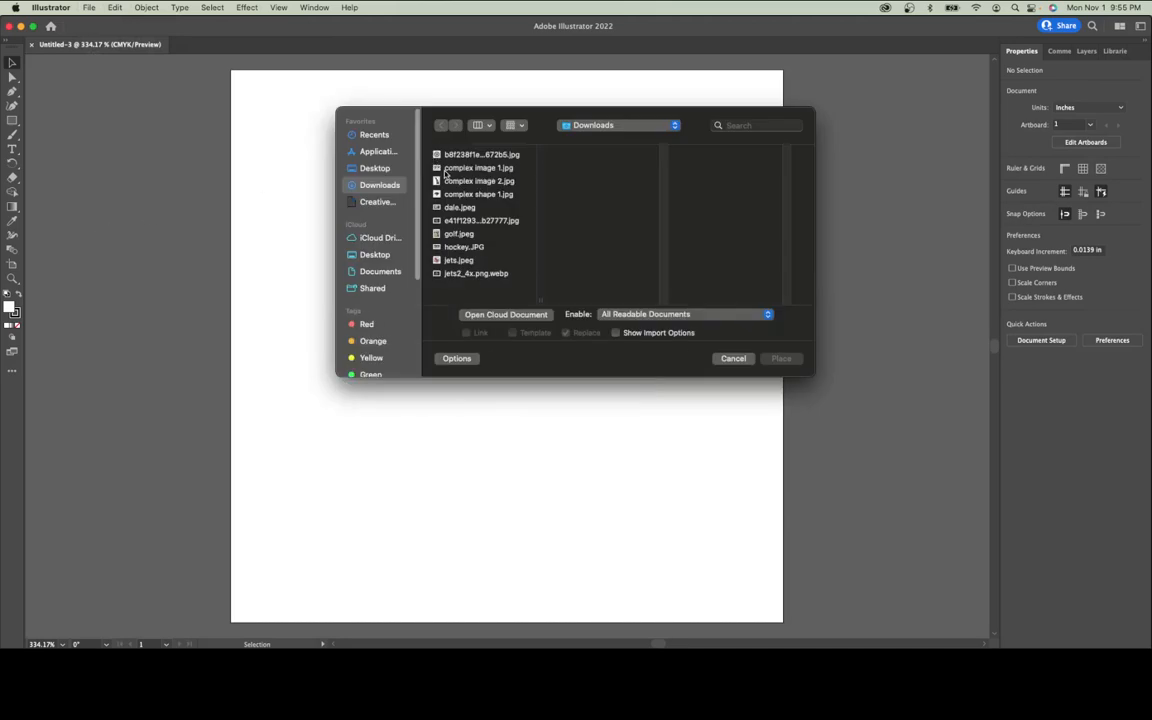
click(461, 194)
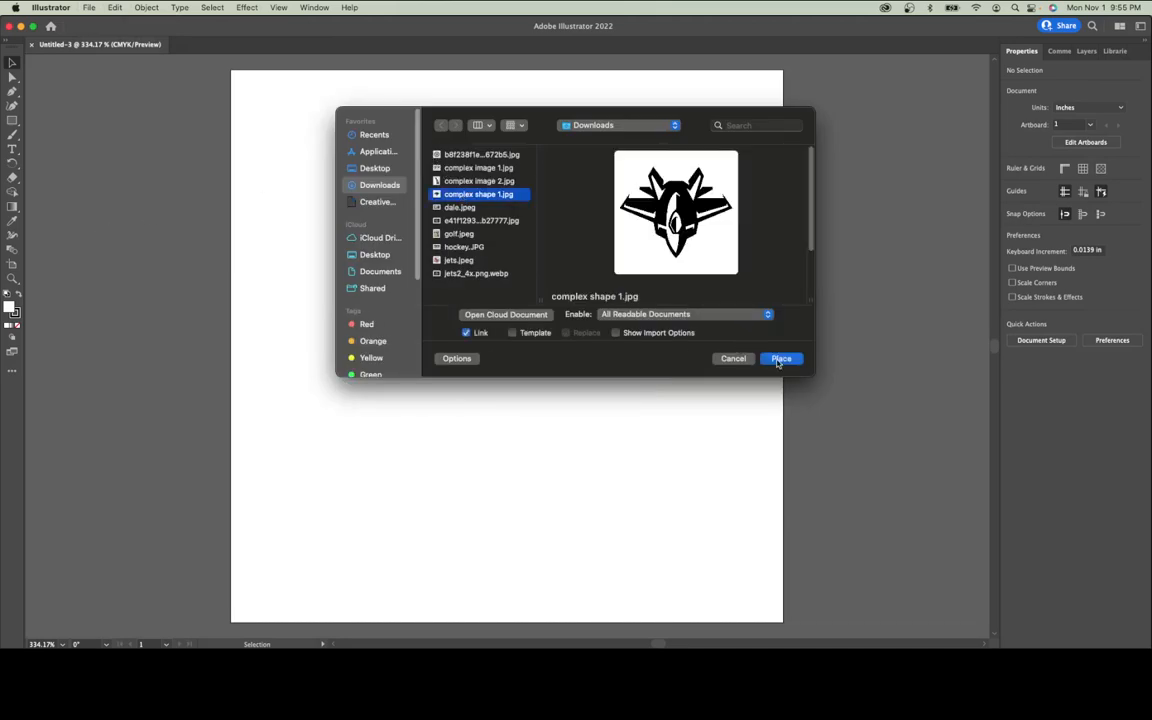
click(779, 359)
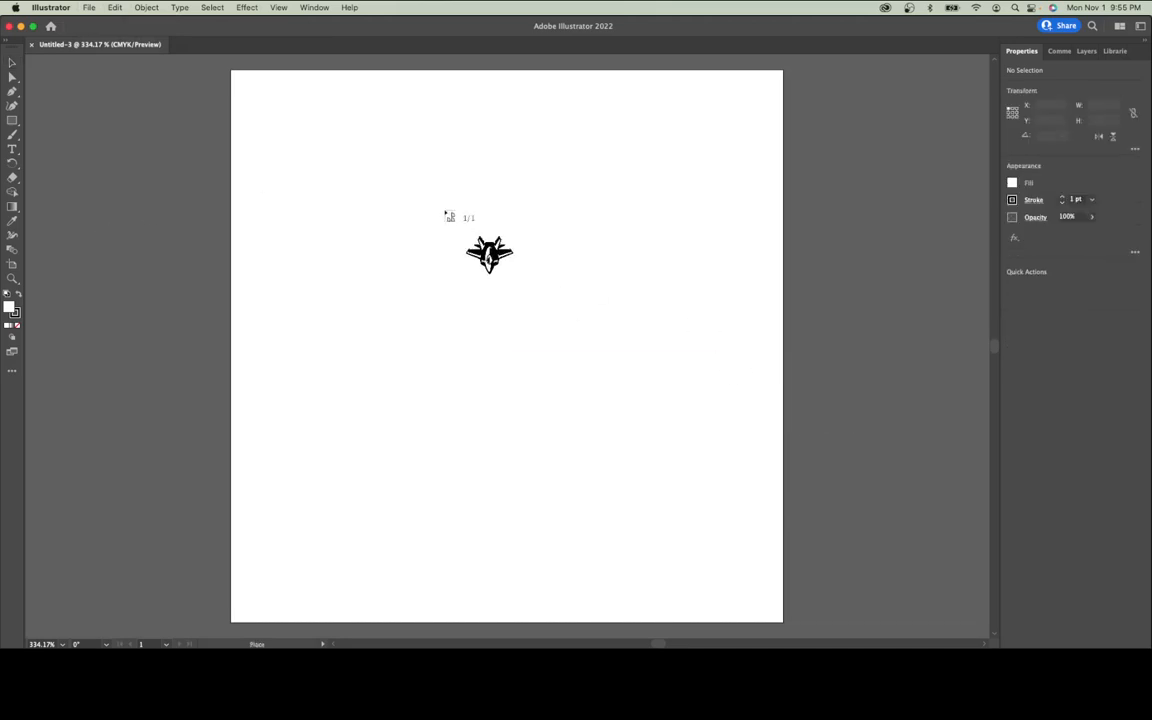
click(231, 71)
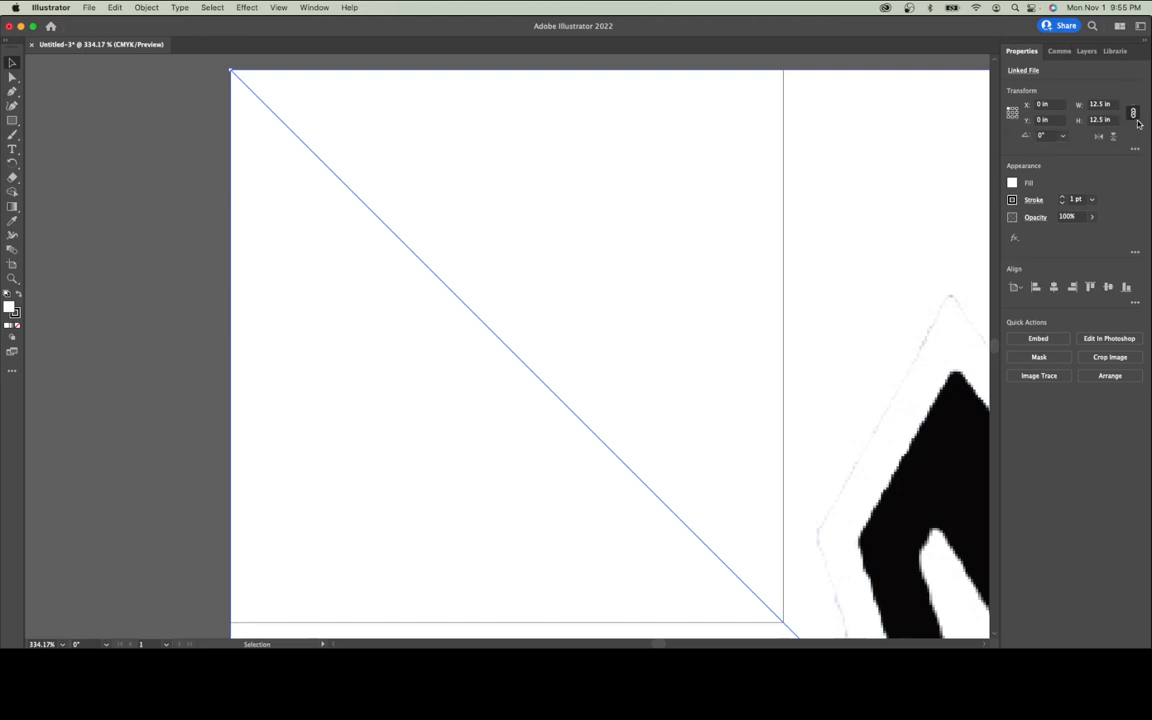
Scale the placed jet image proportionally to a width of 3 in and deselect it.
click(1113, 106)
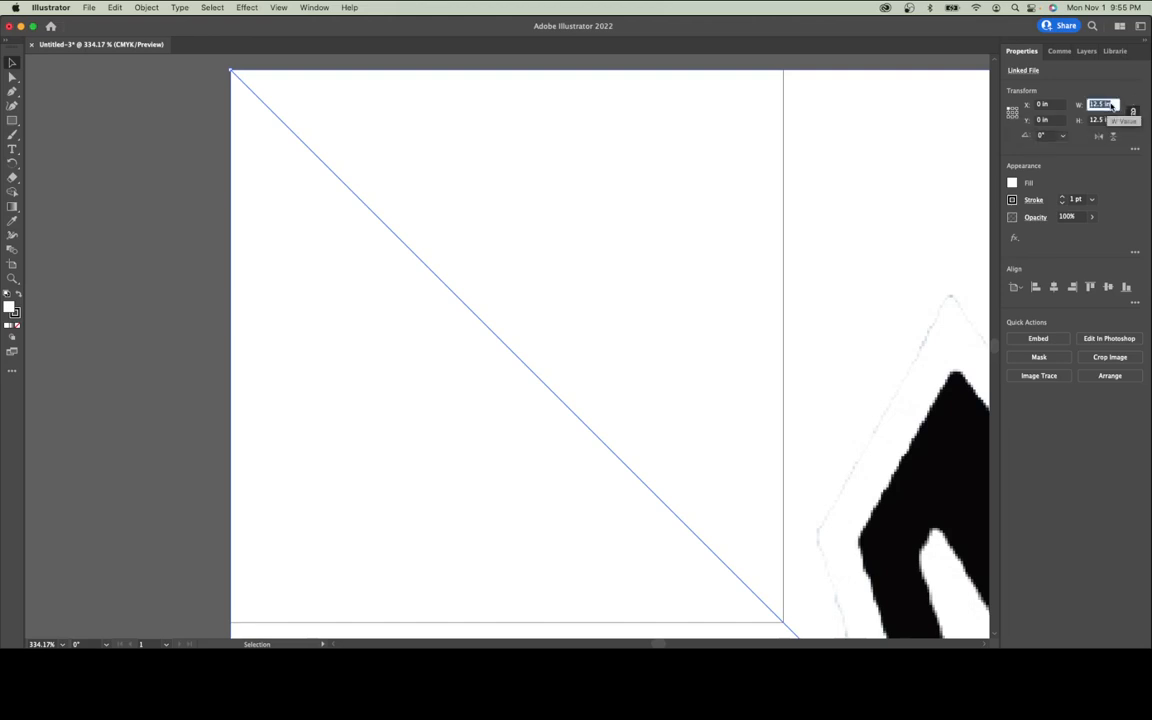
text(3)
key(Return)
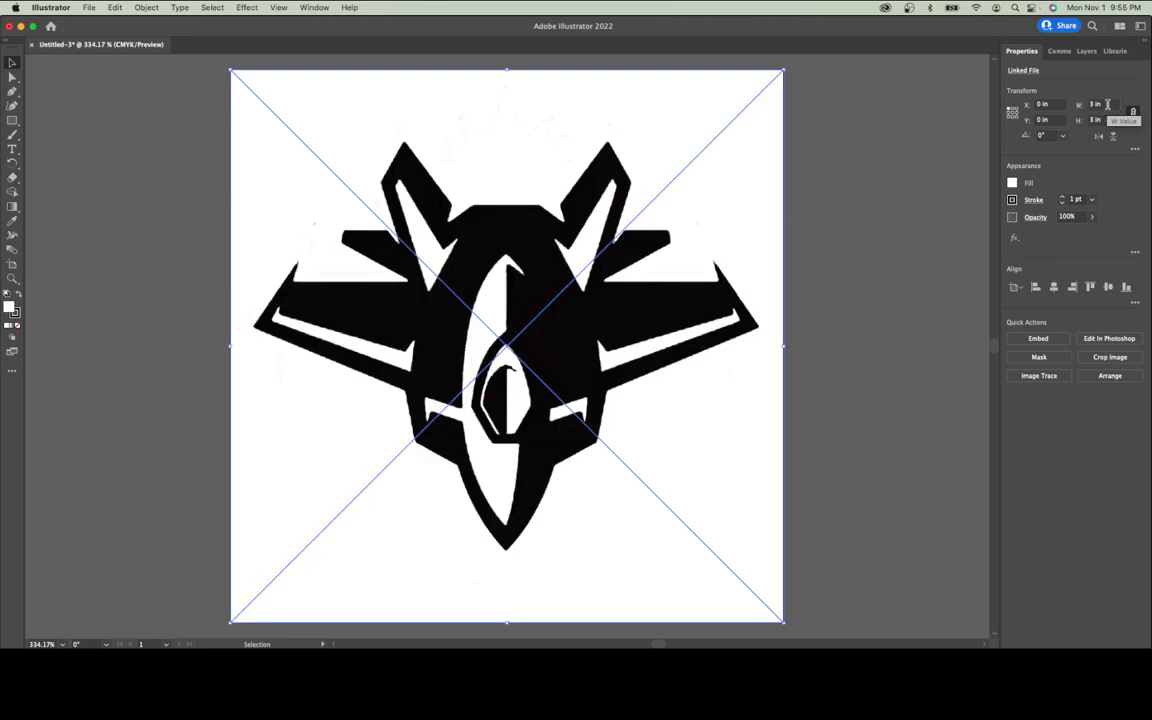
click(882, 238)
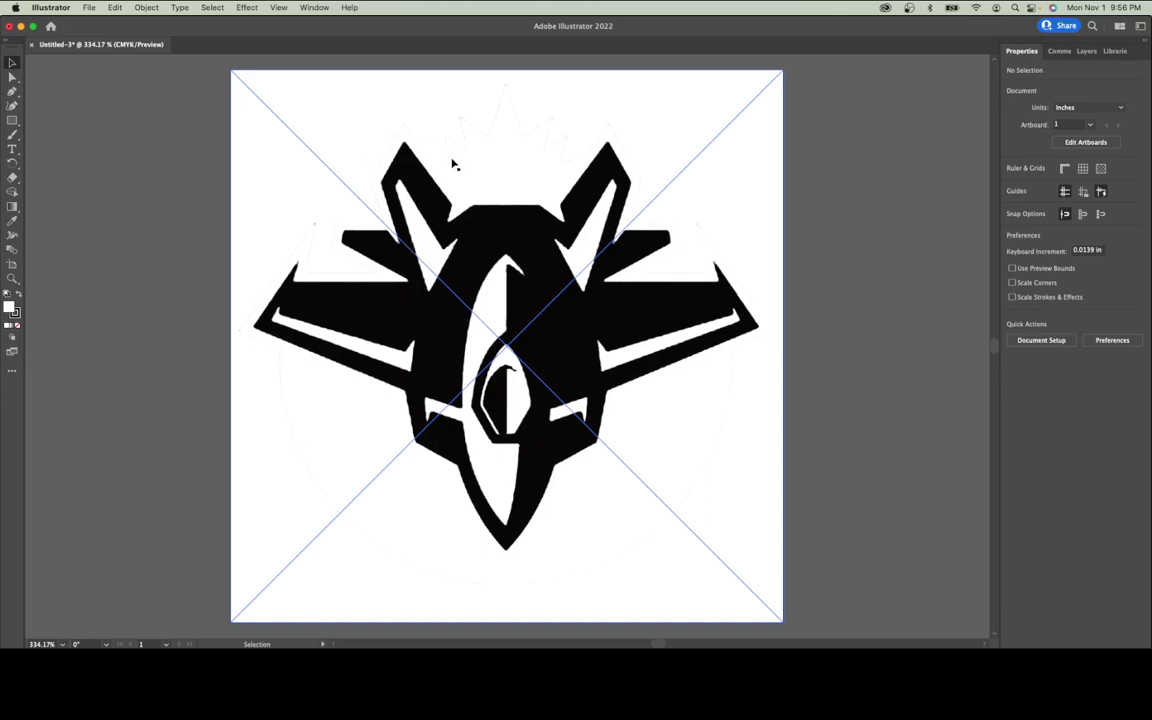
Trace the placed jet image with Image Trace using the Black and White Logo preset.
click(315, 8)
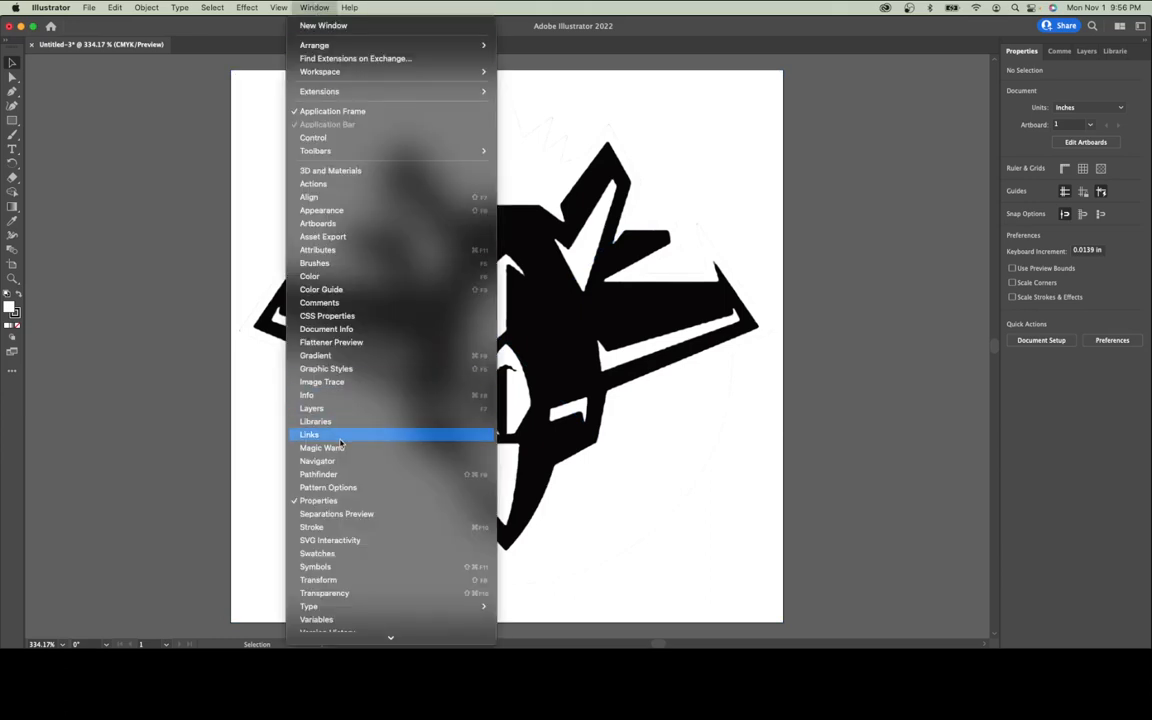
click(331, 384)
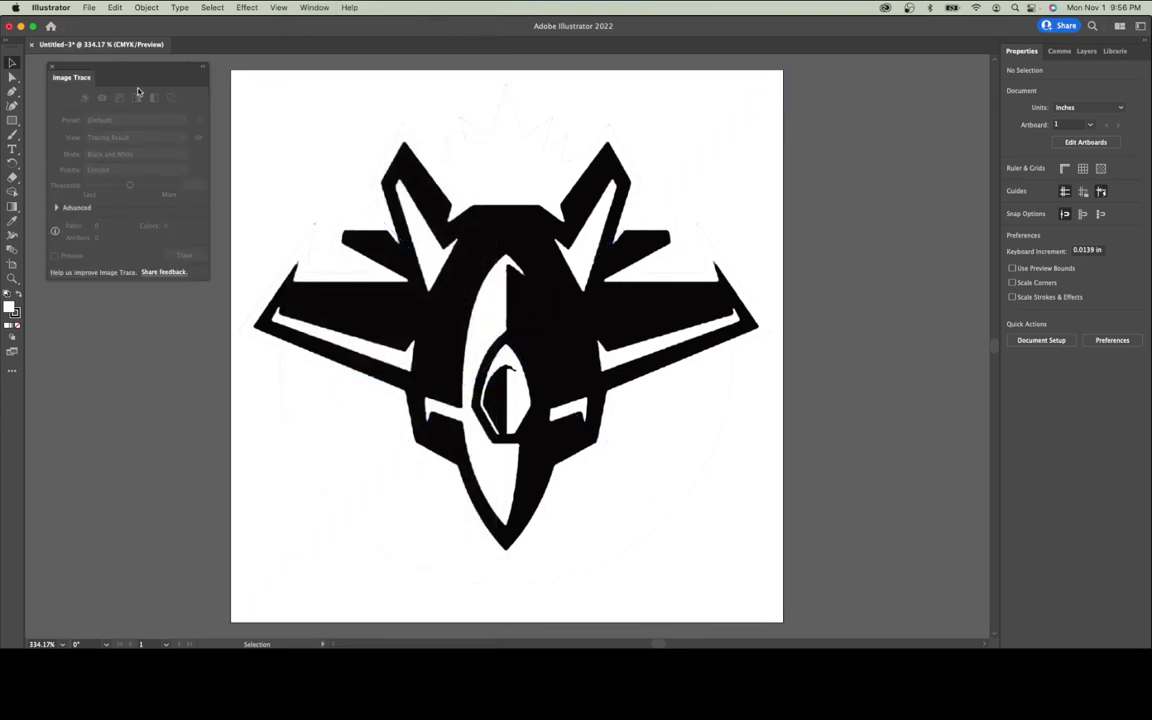
click(425, 208)
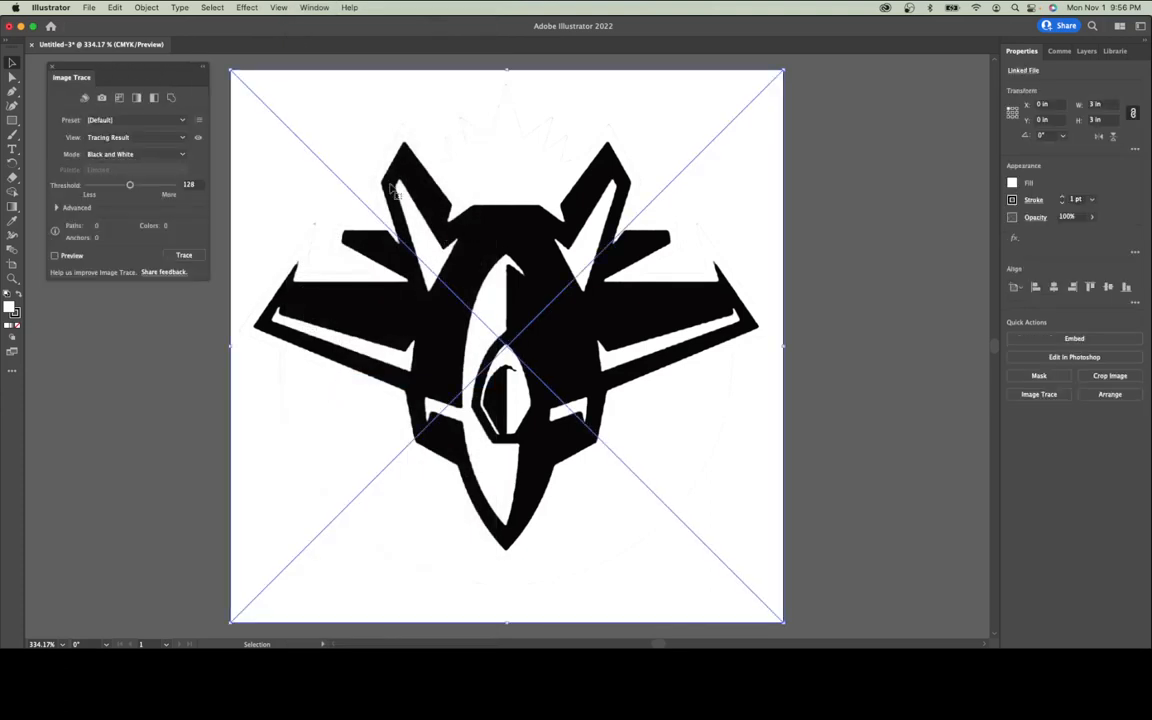
click(95, 120)
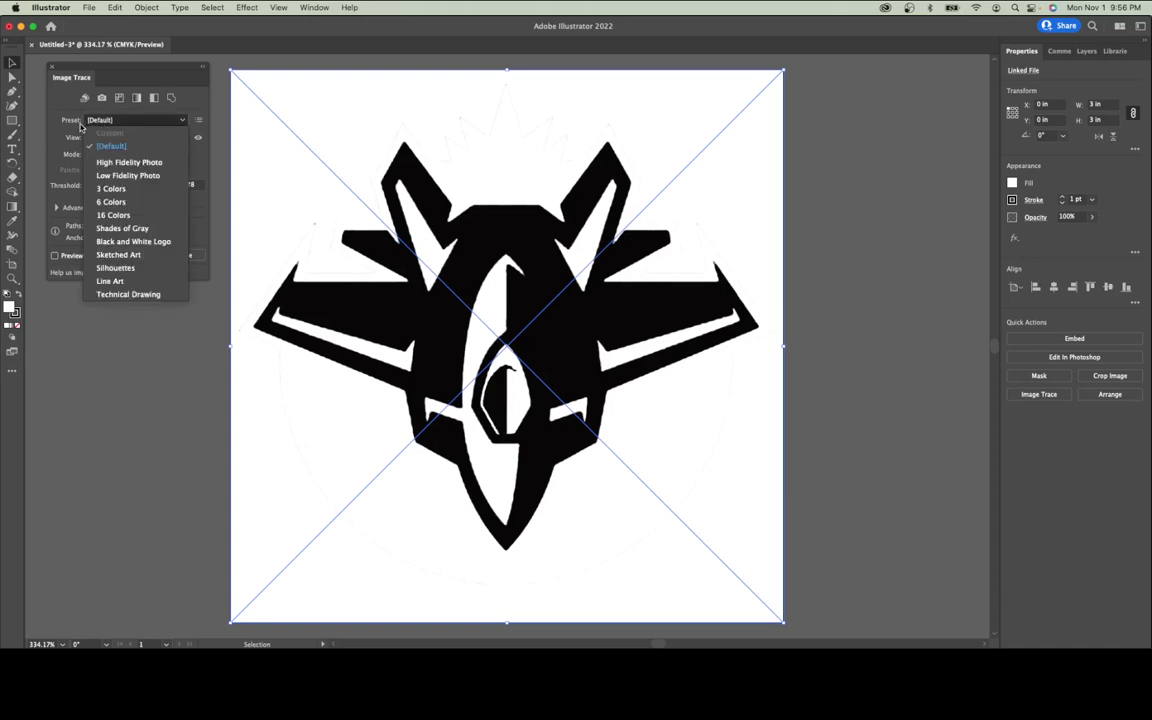
click(131, 242)
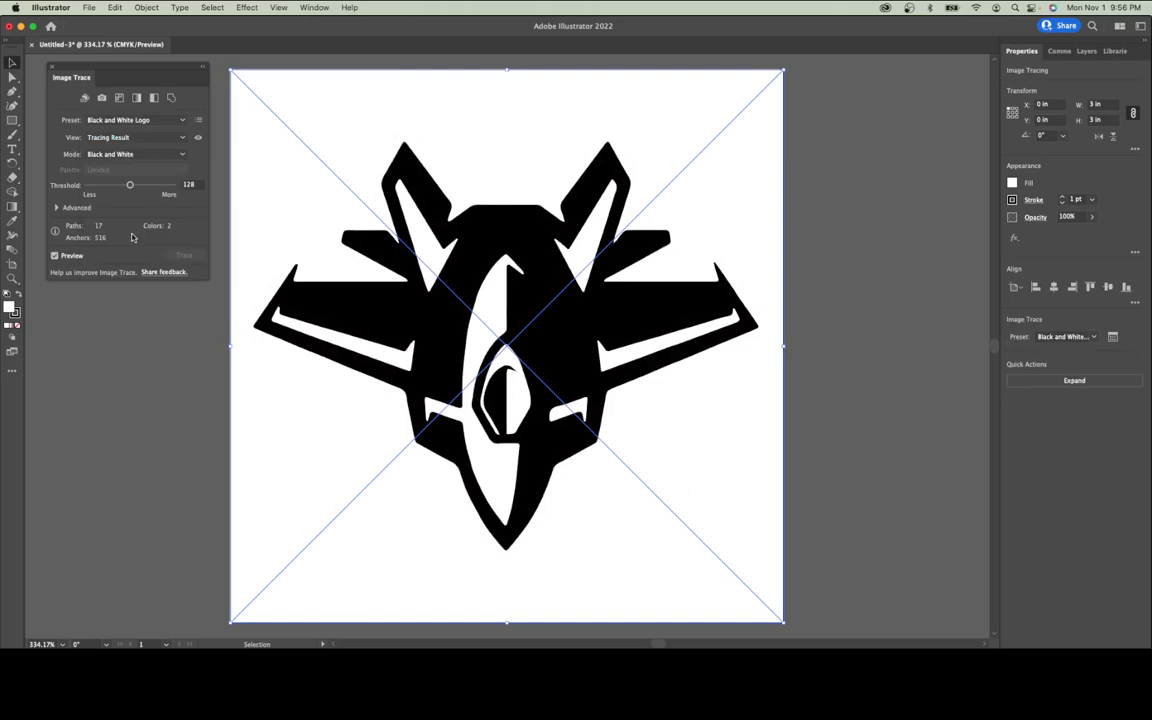
Switch the trace view to Tracing Result with Outlines and expand the advanced Image Trace settings.
click(99, 140)
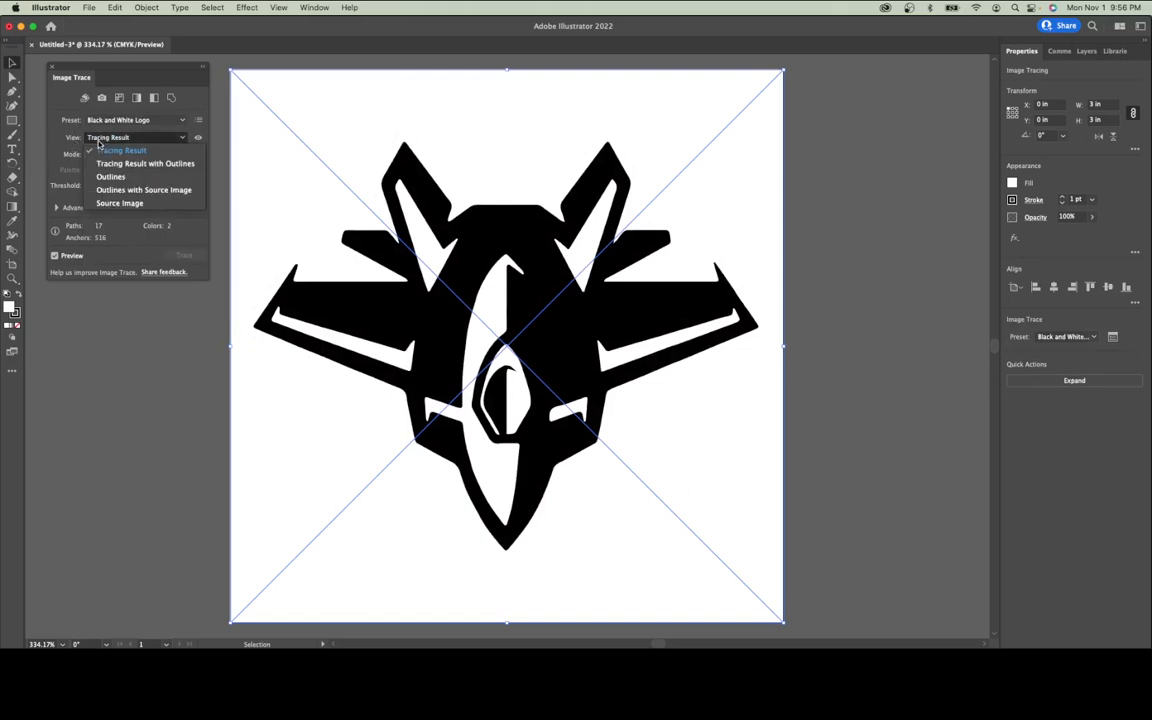
click(164, 164)
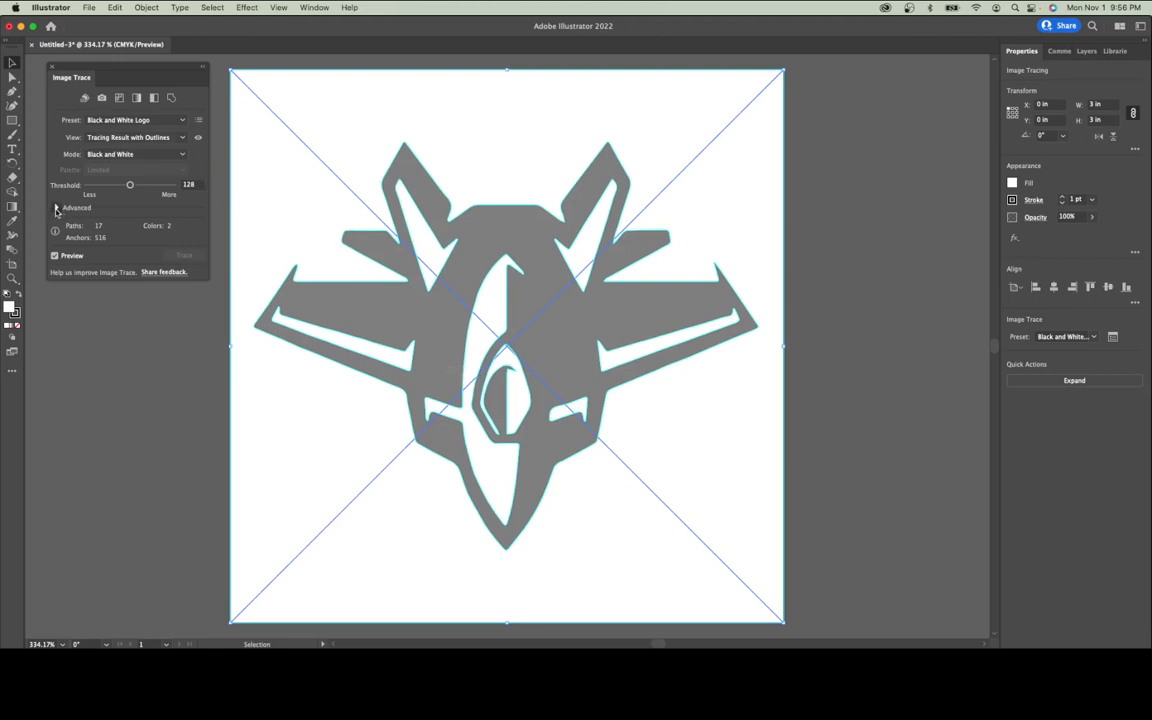
click(57, 208)
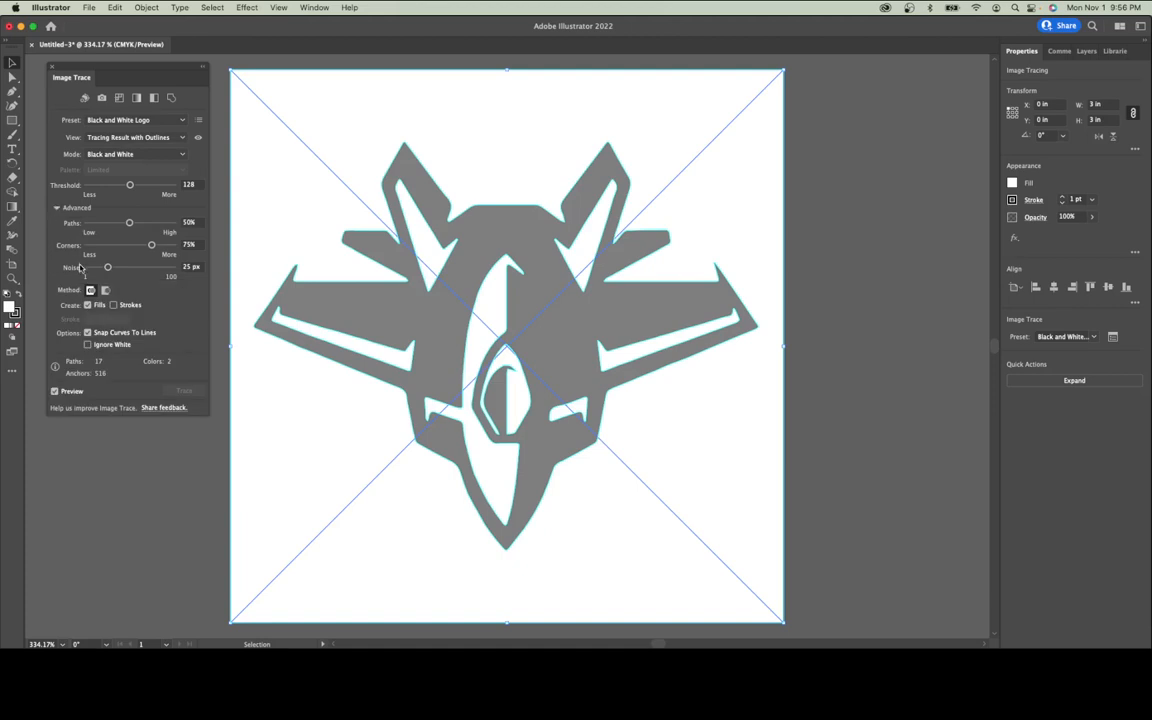
Make the trace ignore white and set Noise to 1 px, Corners to 100% and Paths to 100%.
click(87, 345)
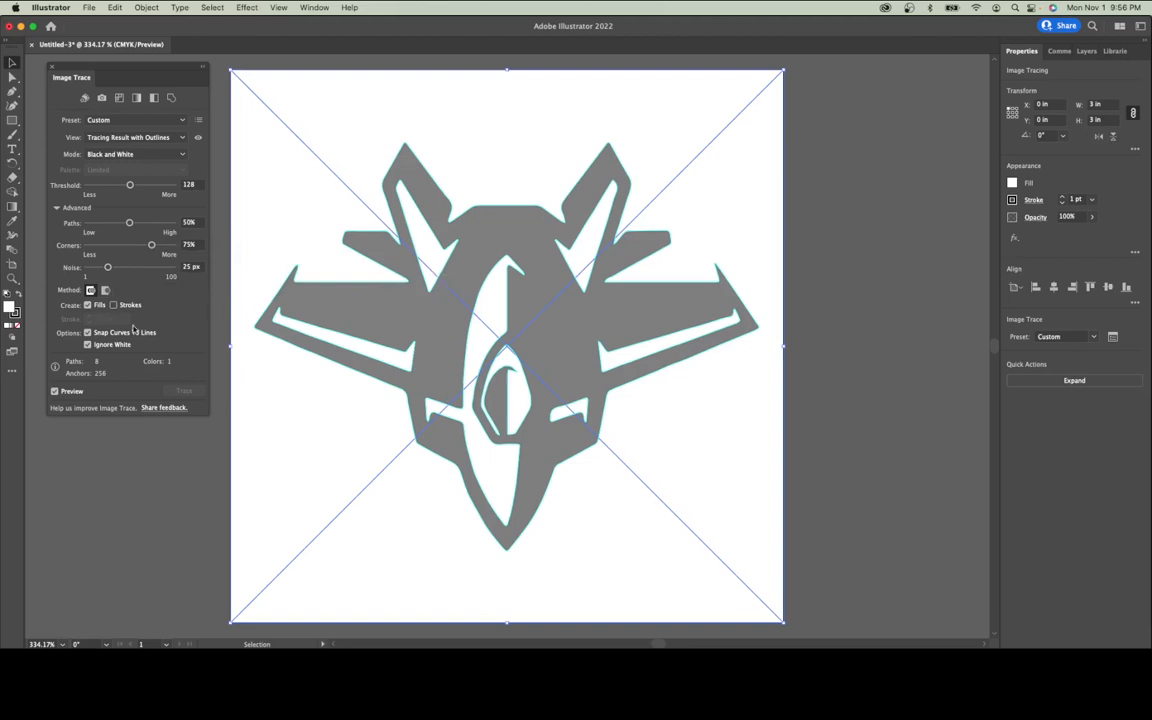
drag(108, 268, 48, 272)
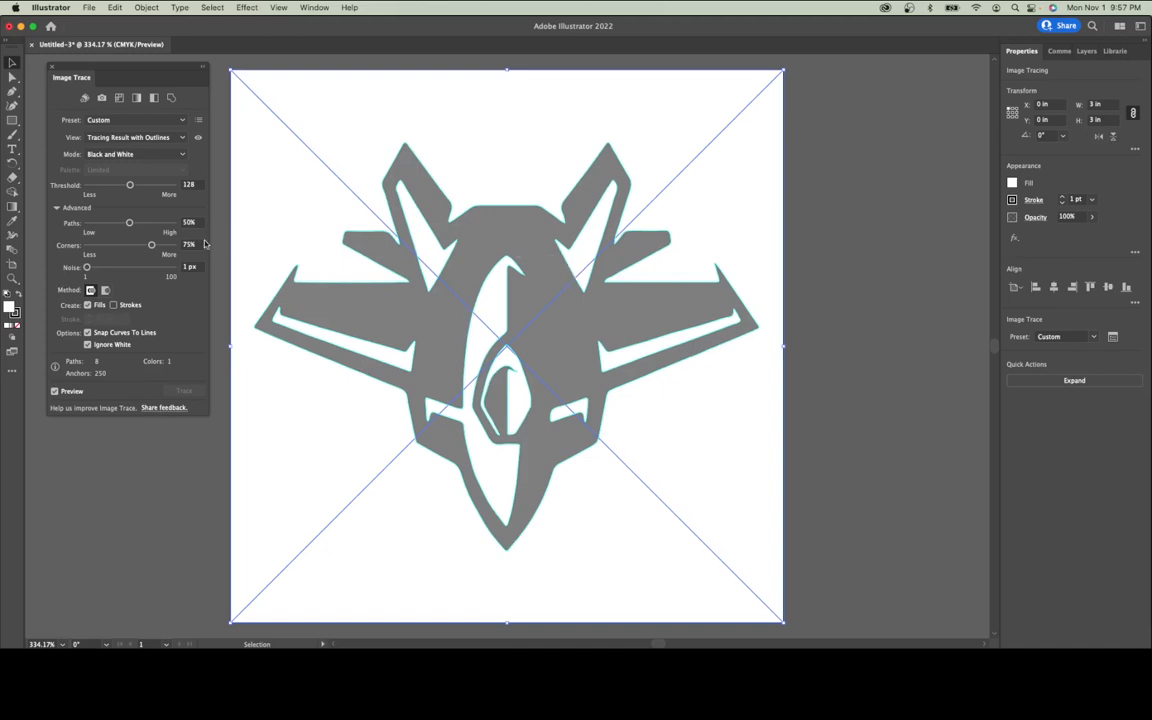
drag(152, 246, 201, 249)
drag(131, 224, 228, 229)
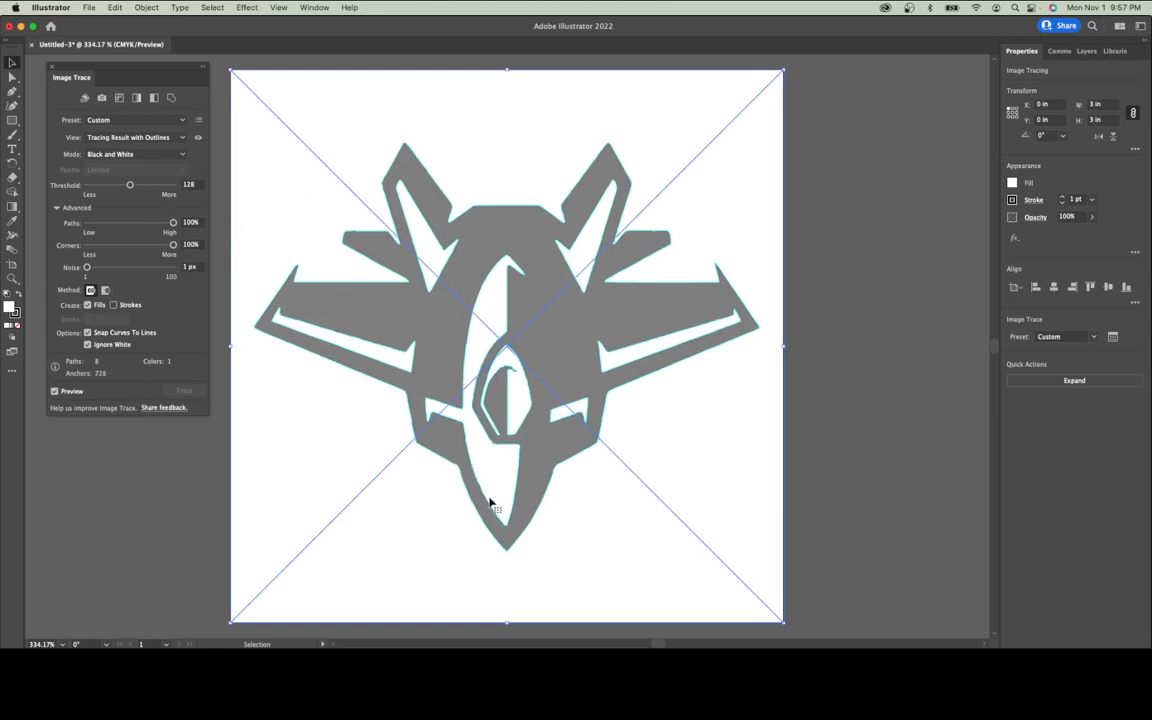
Try Paths values of 71%, 1%, 74% and 93% on the jet tracing.
click(192, 222)
drag(174, 227, 150, 230)
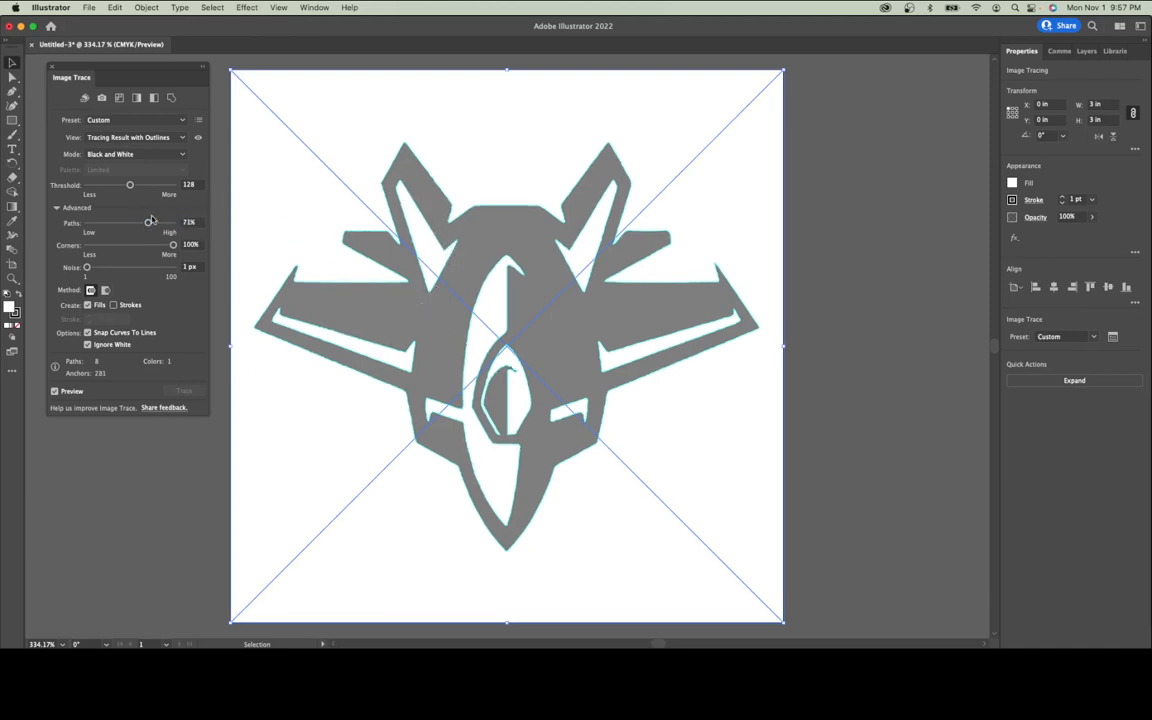
drag(149, 226, 57, 234)
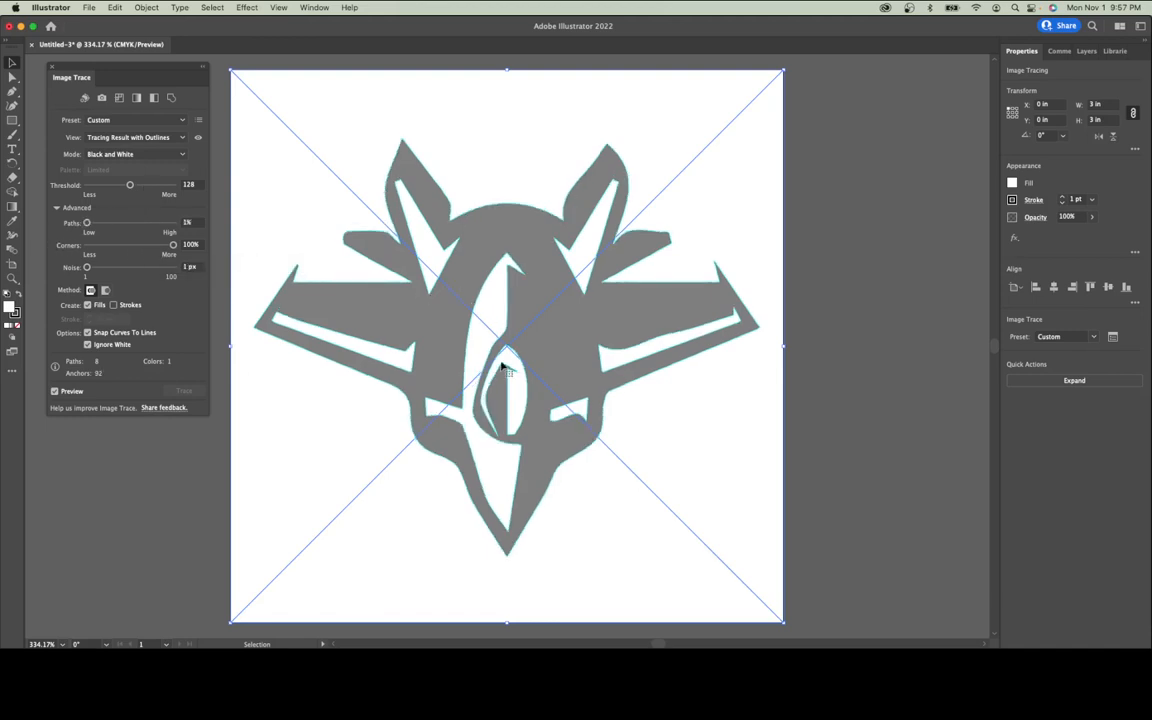
drag(87, 223, 153, 227)
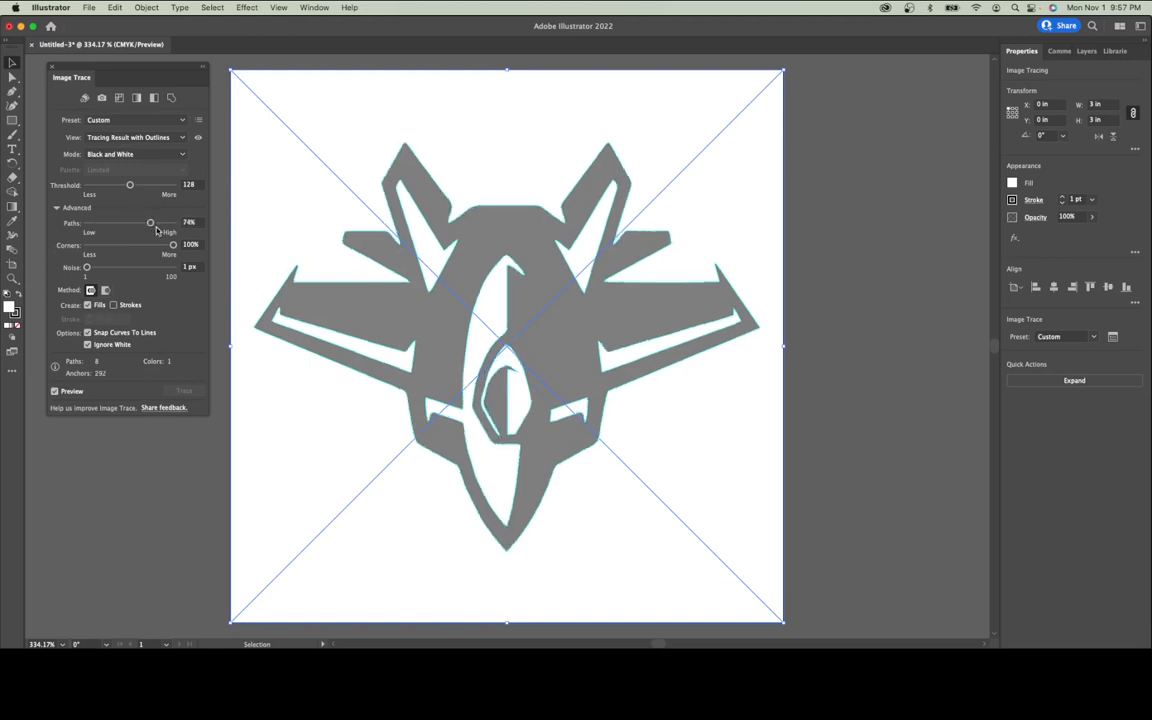
click(168, 230)
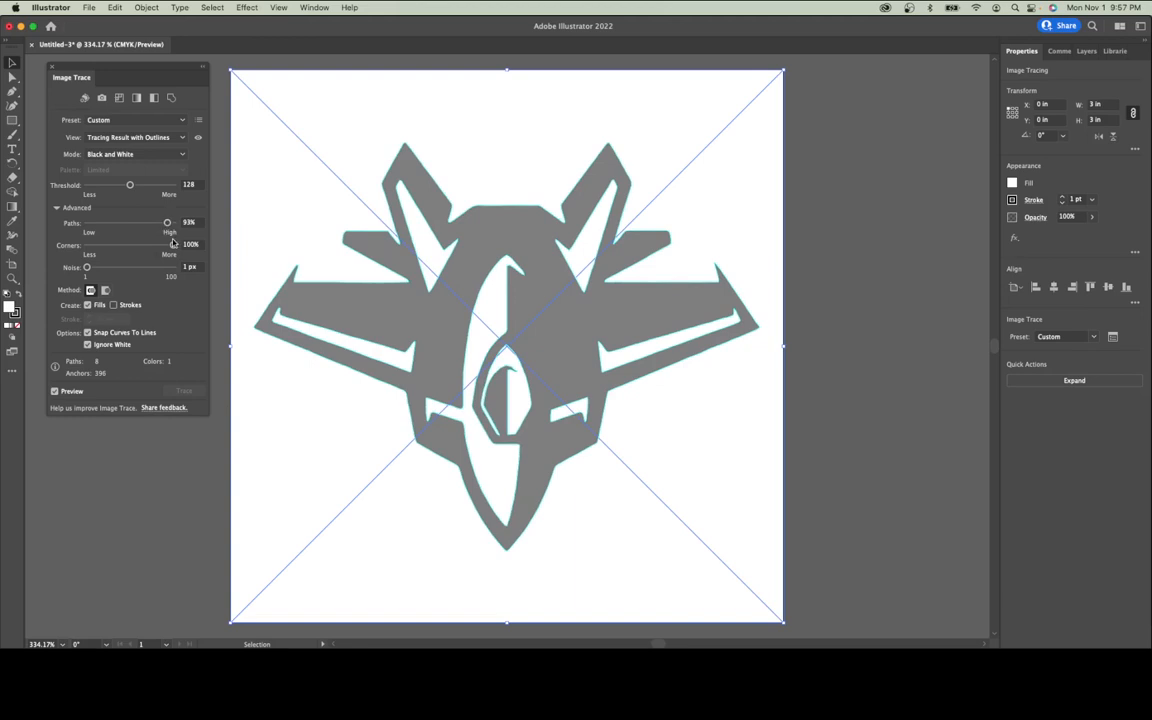
Set the tracing's Corners to 0% and Paths to 95%.
drag(174, 248, 64, 238)
click(191, 223)
text(95)
key(Return)
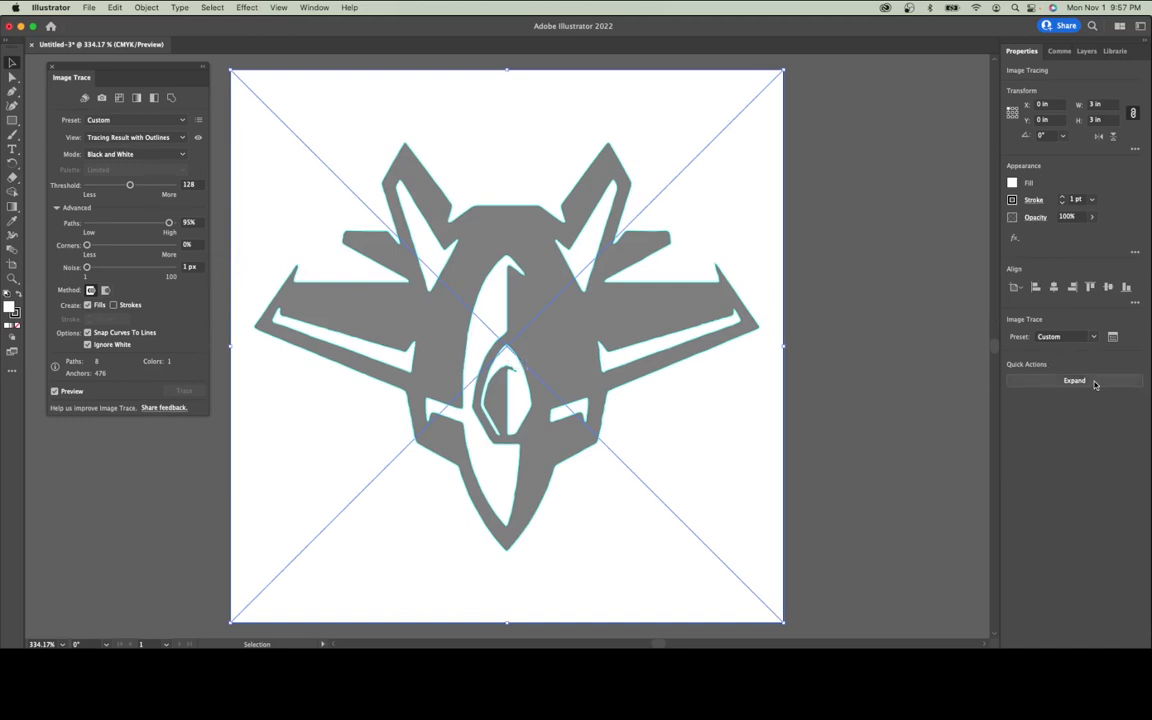
Expand the jet tracing into editable vector paths, close the trace settings and deselect the artwork.
click(1049, 380)
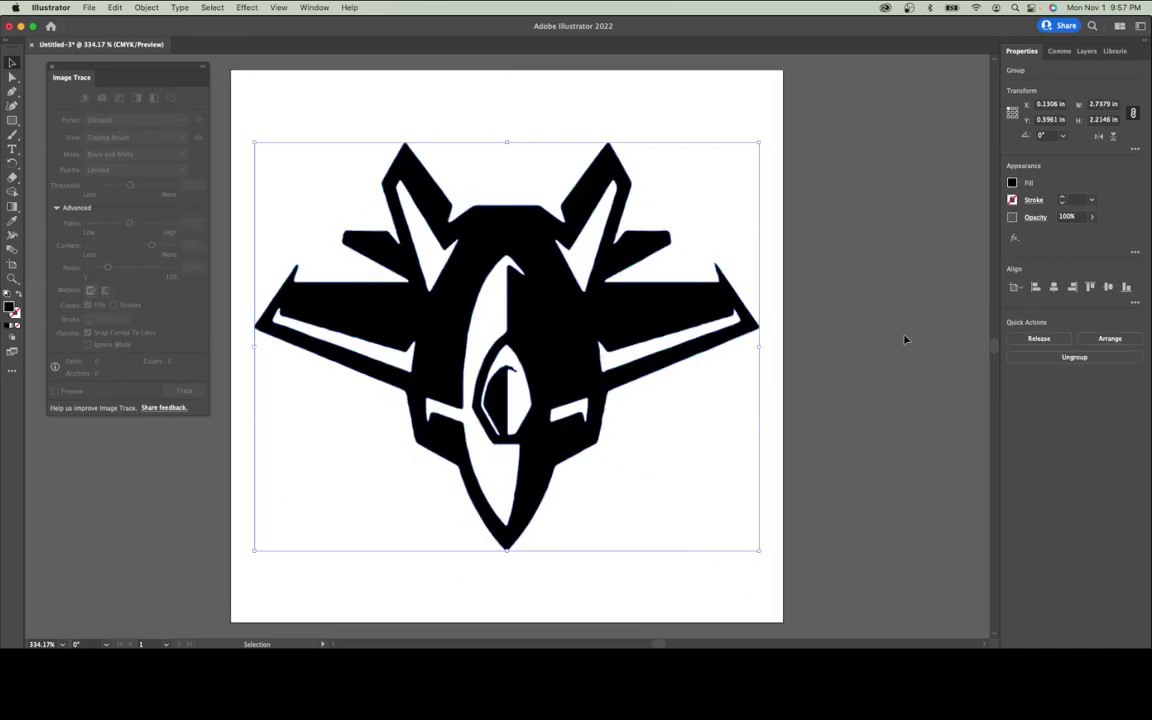
click(52, 68)
click(154, 236)
click(397, 318)
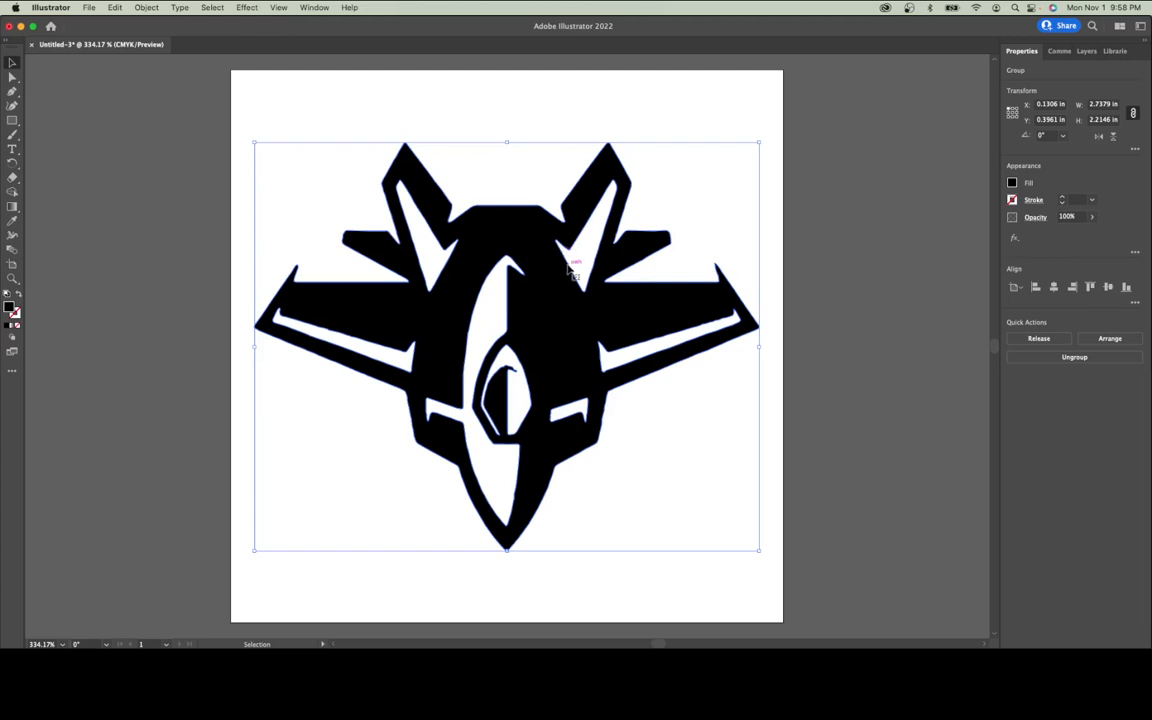
click(392, 115)
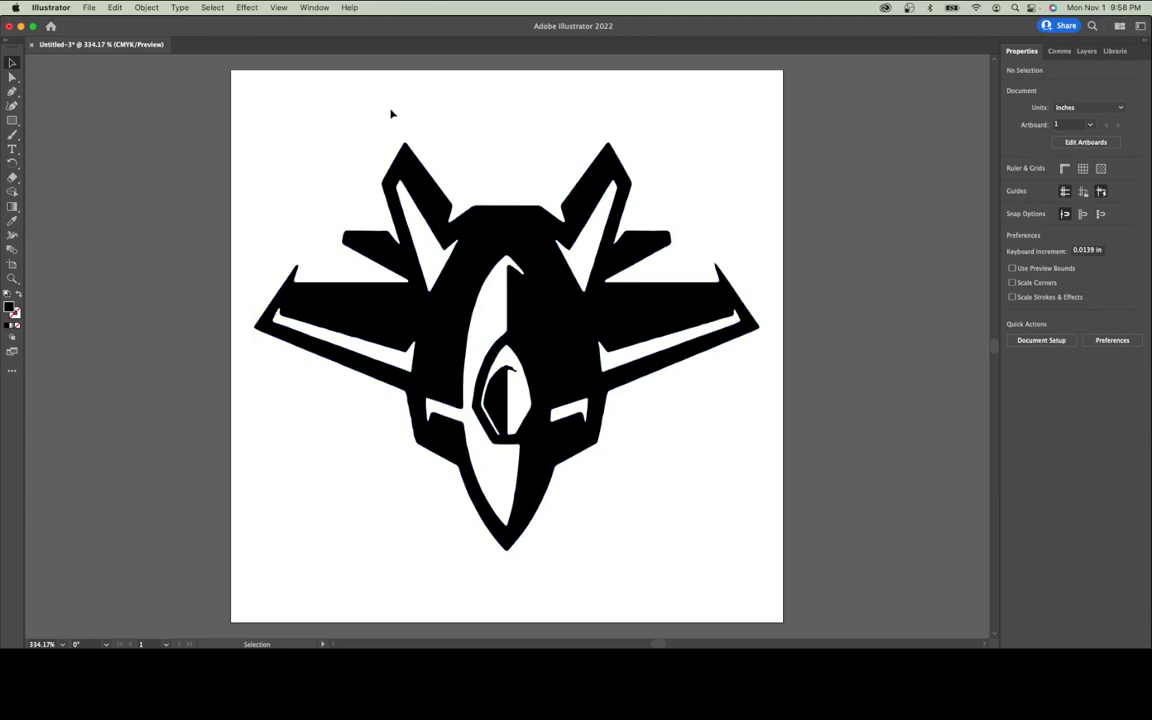
Create a circle 0.25 in wide and high with the Ellipse tool in the artboard's upper-left area.
drag(10, 121, 45, 134)
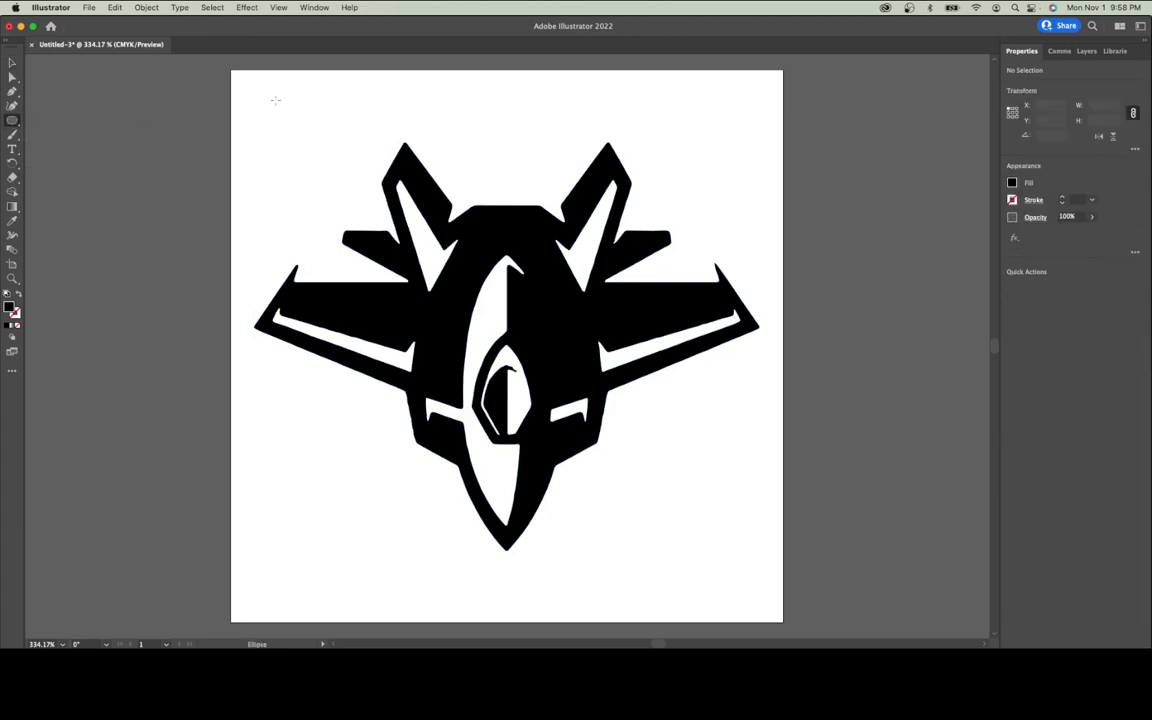
click(275, 100)
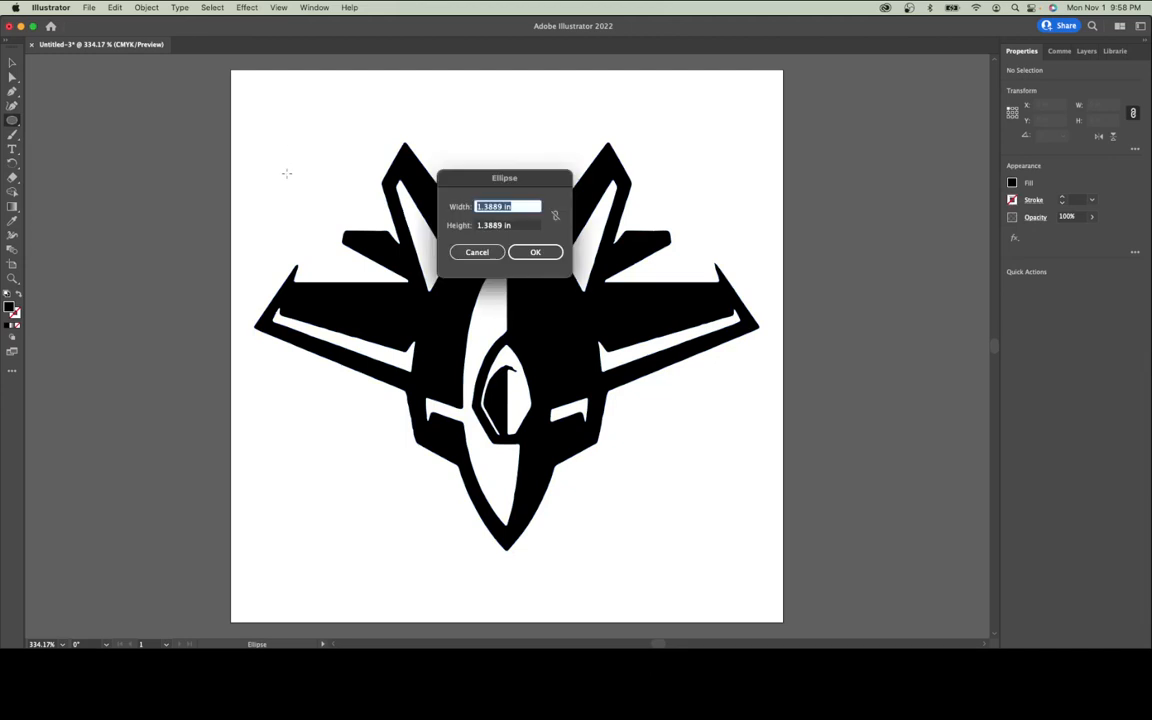
key(BackSpace)
key(Tab)
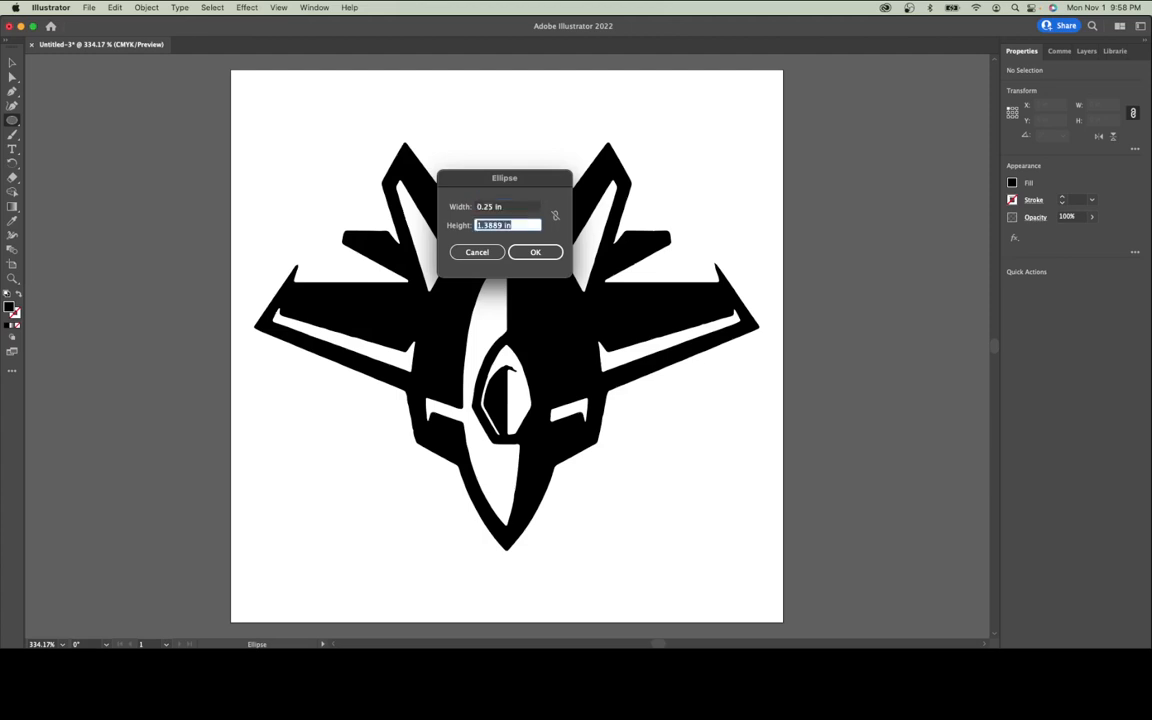
text(.24)
key(Return)
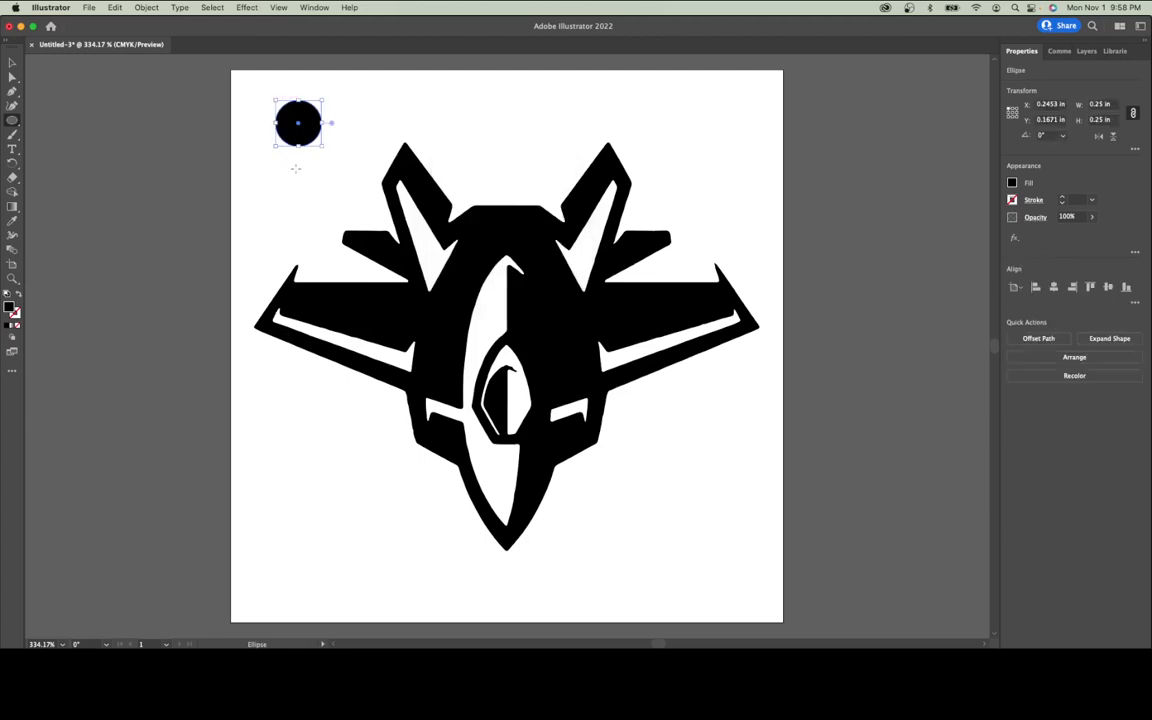
Create an ellipse 0.125 in wide and 1.25 in high just below the small circle.
click(278, 181)
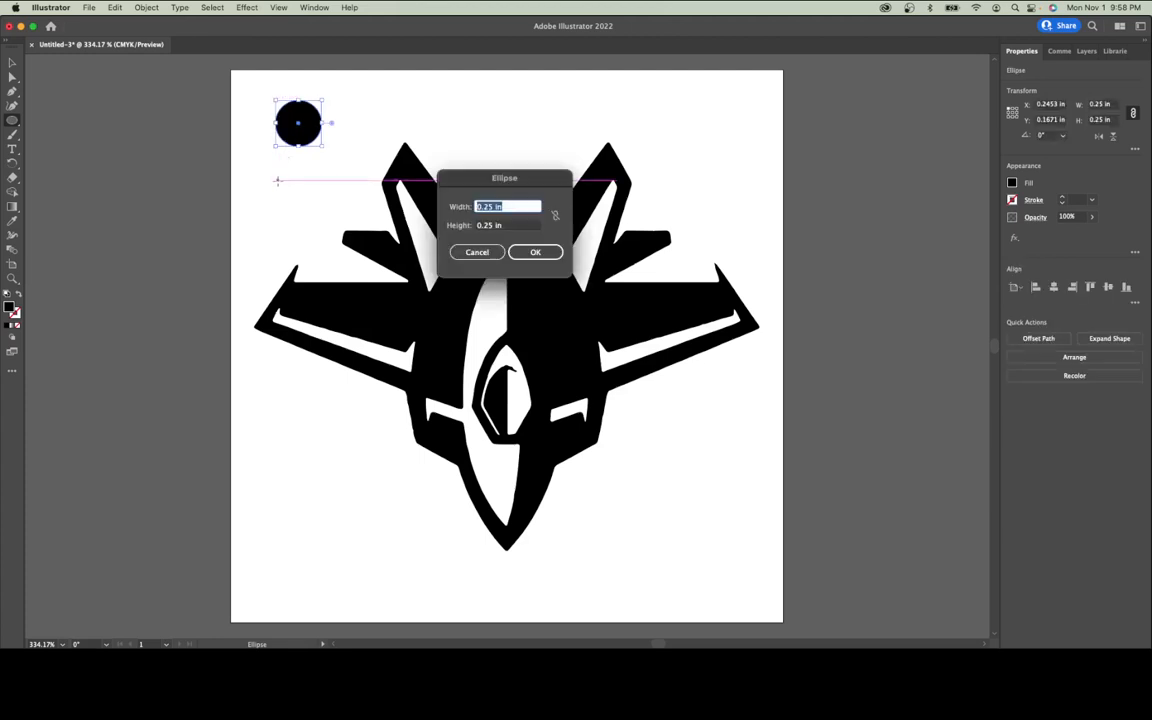
text(.125)
key(Tab)
text(1.2)
key(Return)
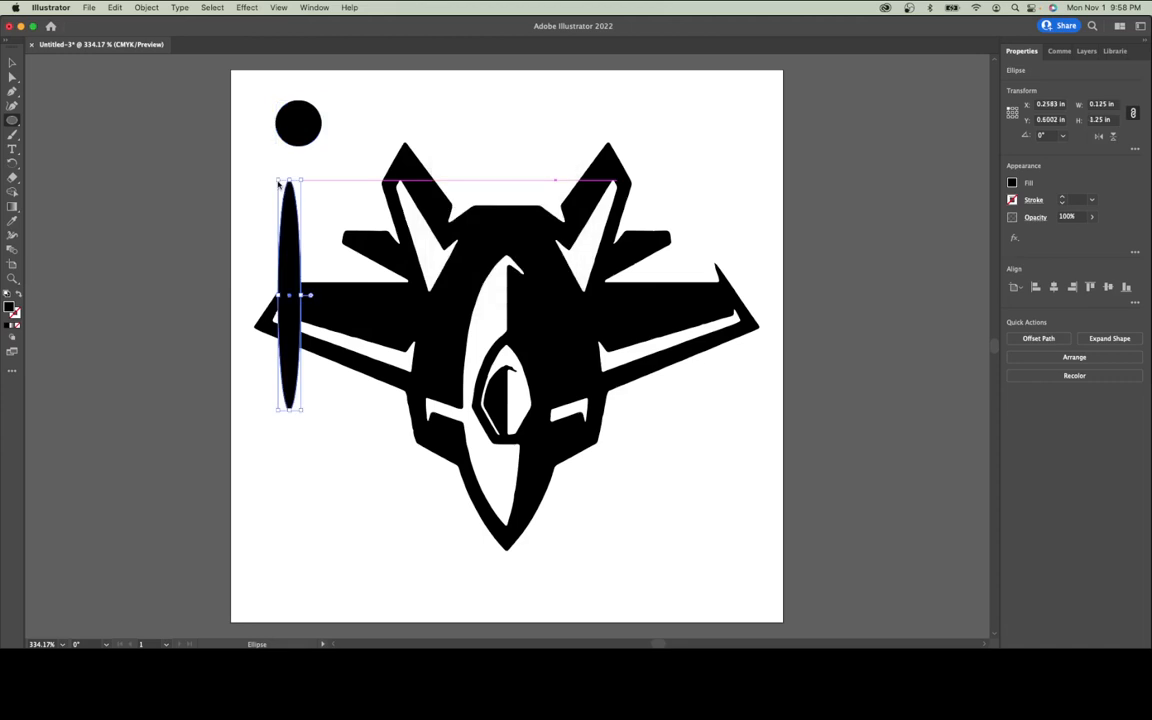
Unlink the narrow ellipse's width and height, and set its height to 0.125 in.
click(1134, 114)
click(1114, 120)
text(.125)
key(Return)
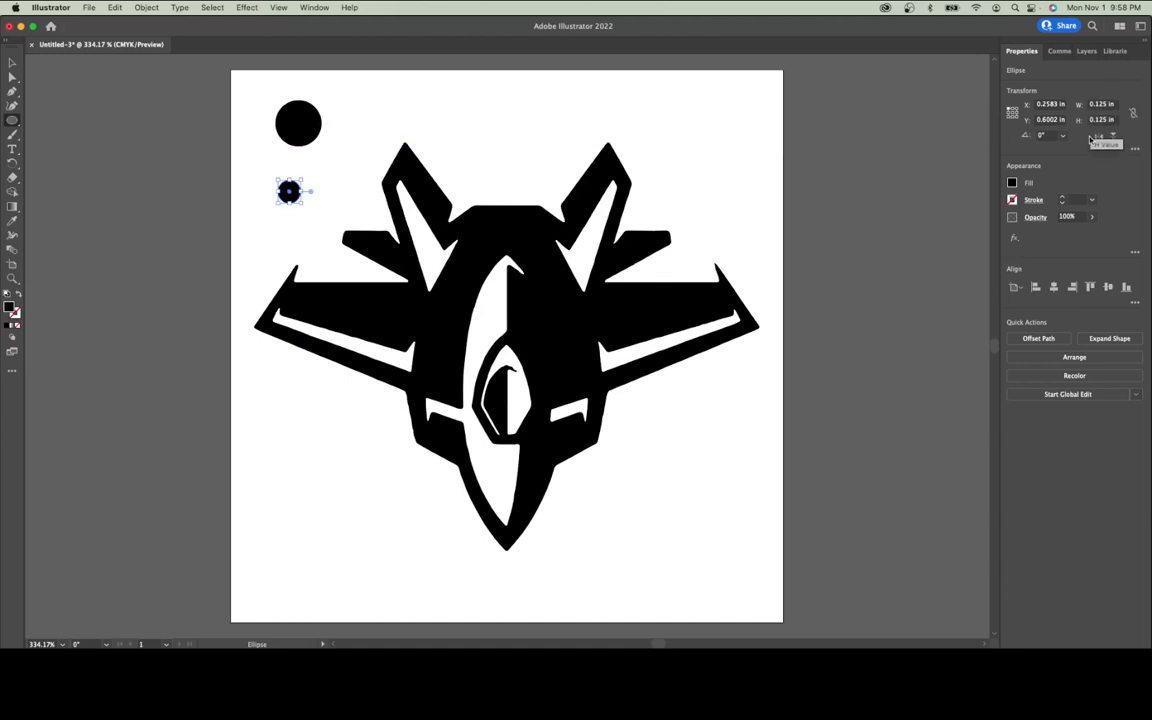
Select both circles and align their centers horizontally and vertically so they are concentric.
click(13, 61)
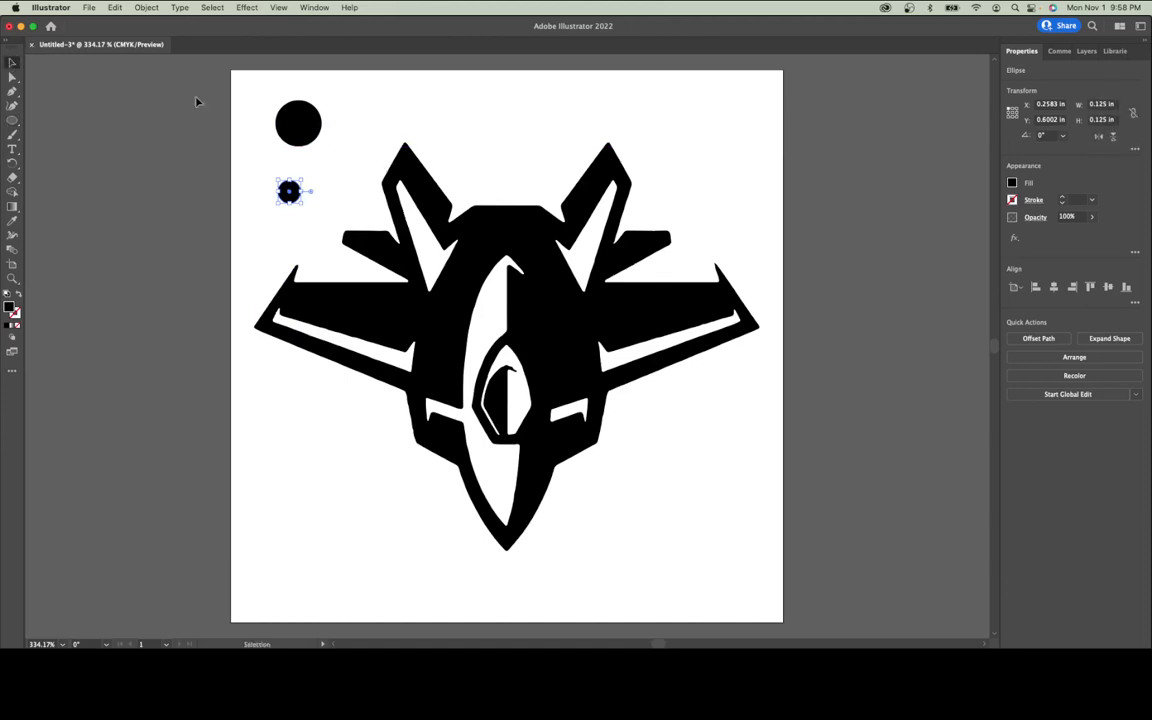
drag(329, 96, 265, 200)
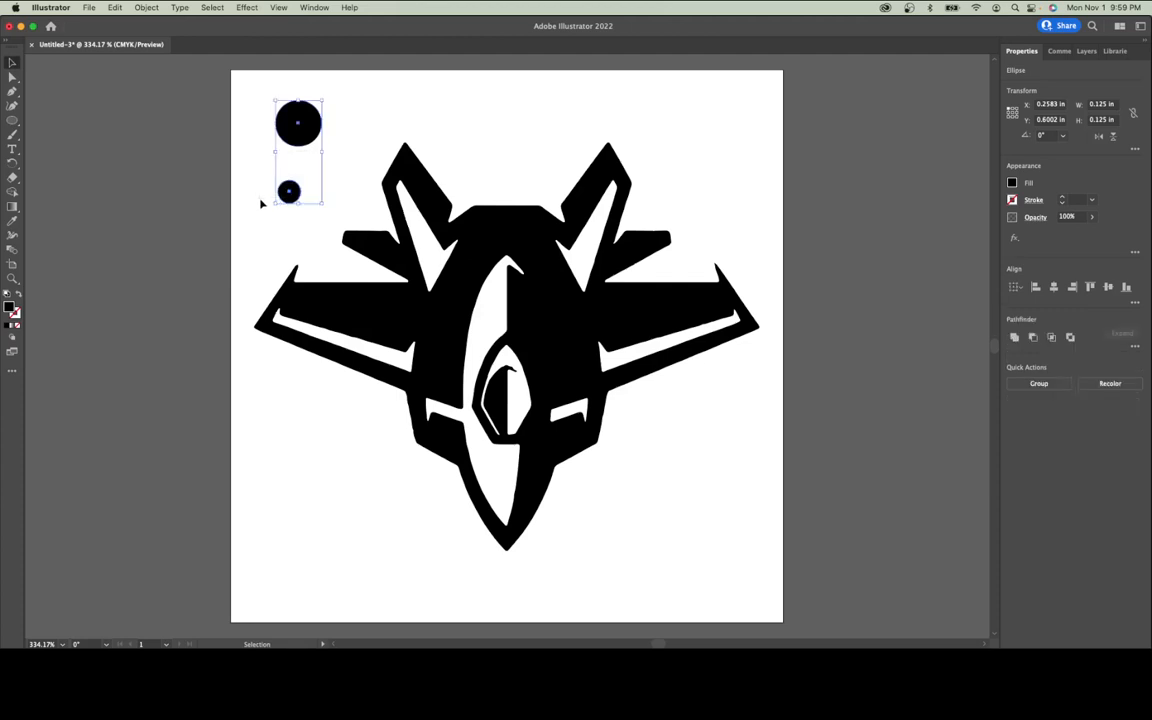
click(1053, 287)
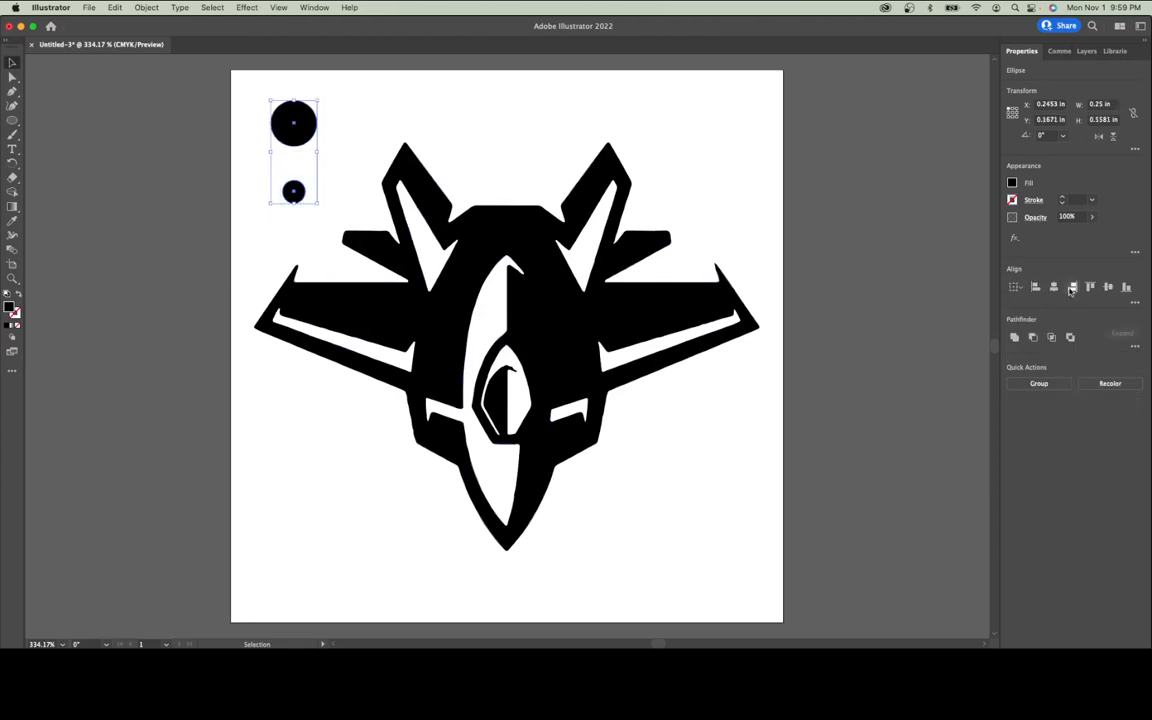
click(1107, 288)
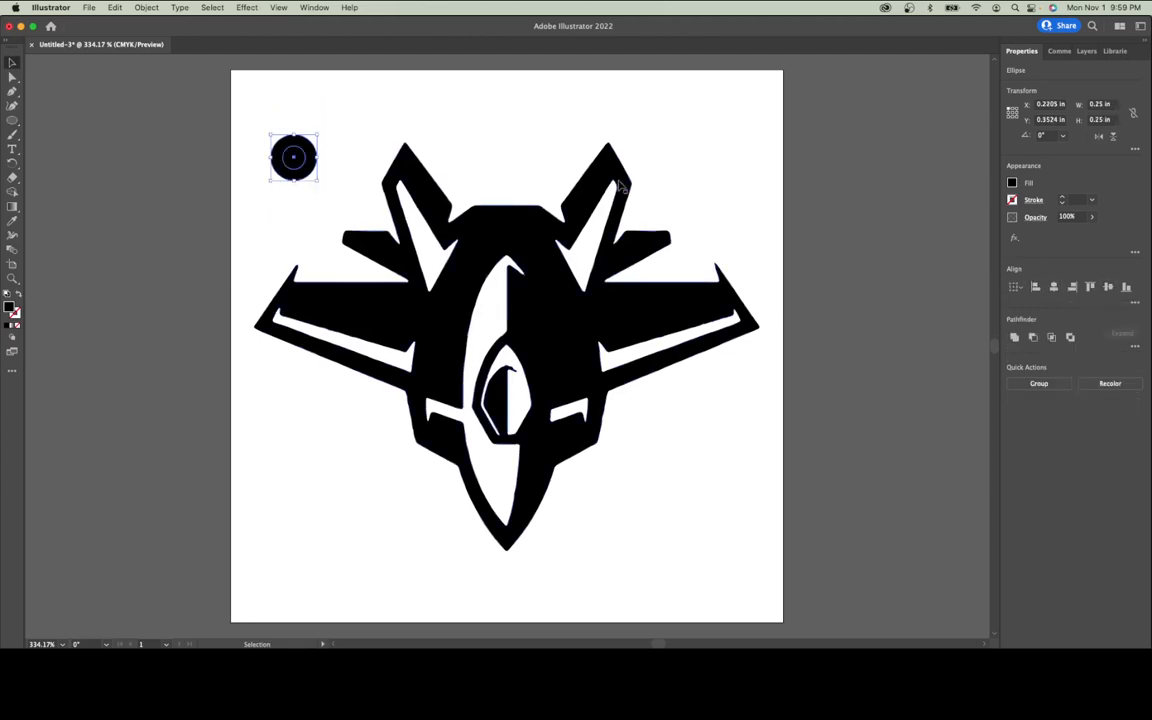
Subtract the inner circle from the outer one with Pathfinder's Minus Front to form a ring.
click(313, 7)
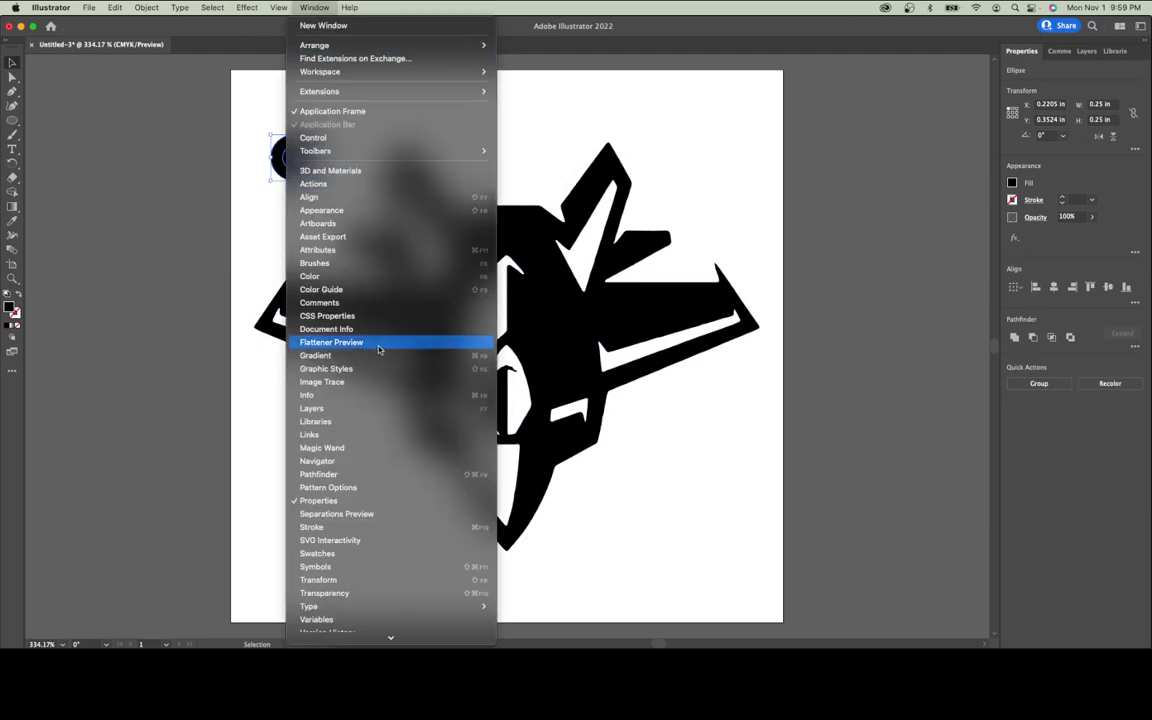
click(319, 474)
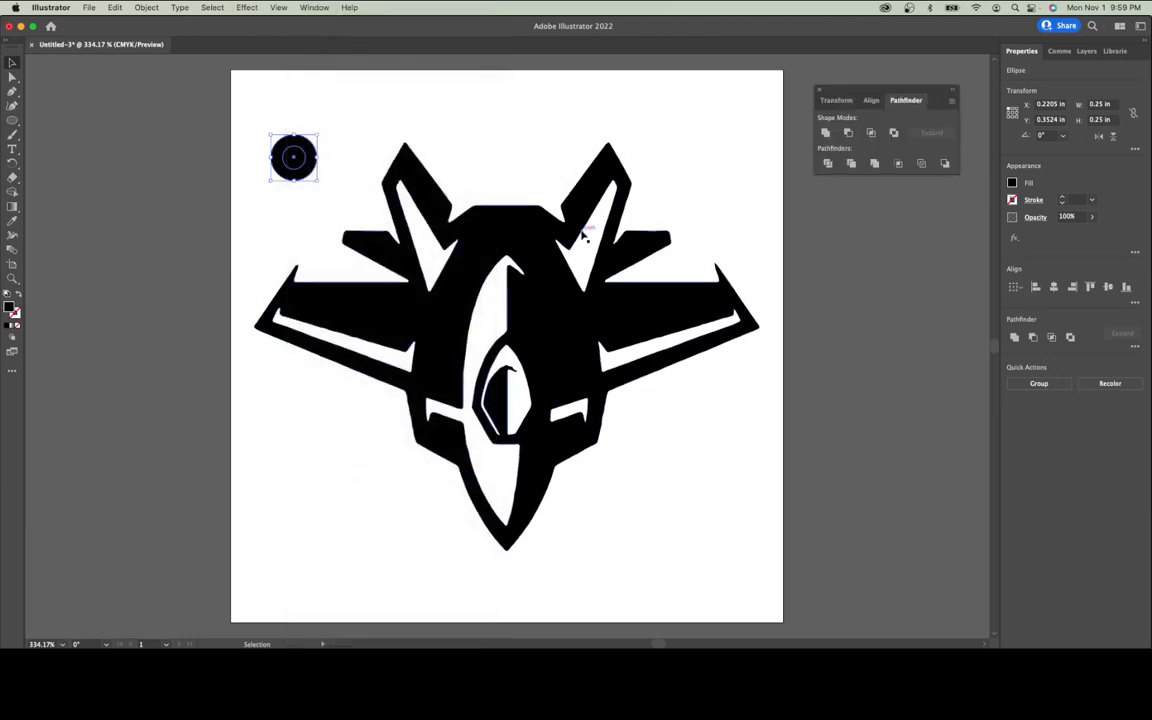
click(847, 133)
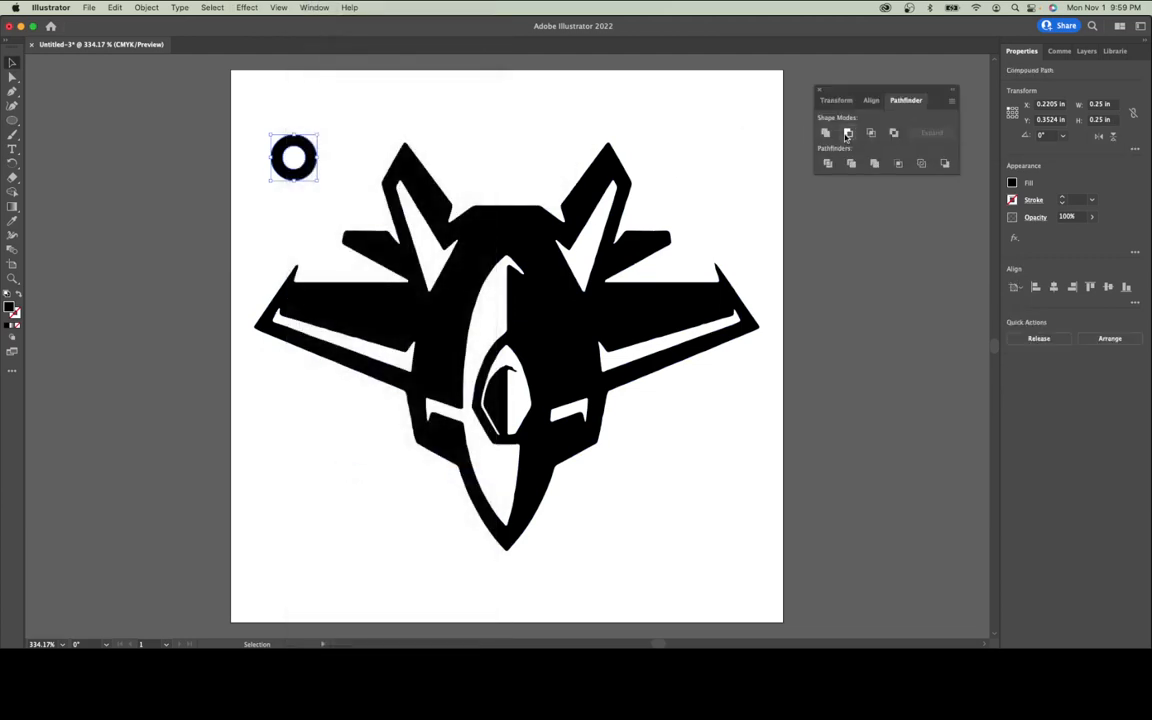
Move the ring onto the outer edge of the jet's left wing and unite it with the jet using Pathfinder.
drag(291, 150, 266, 282)
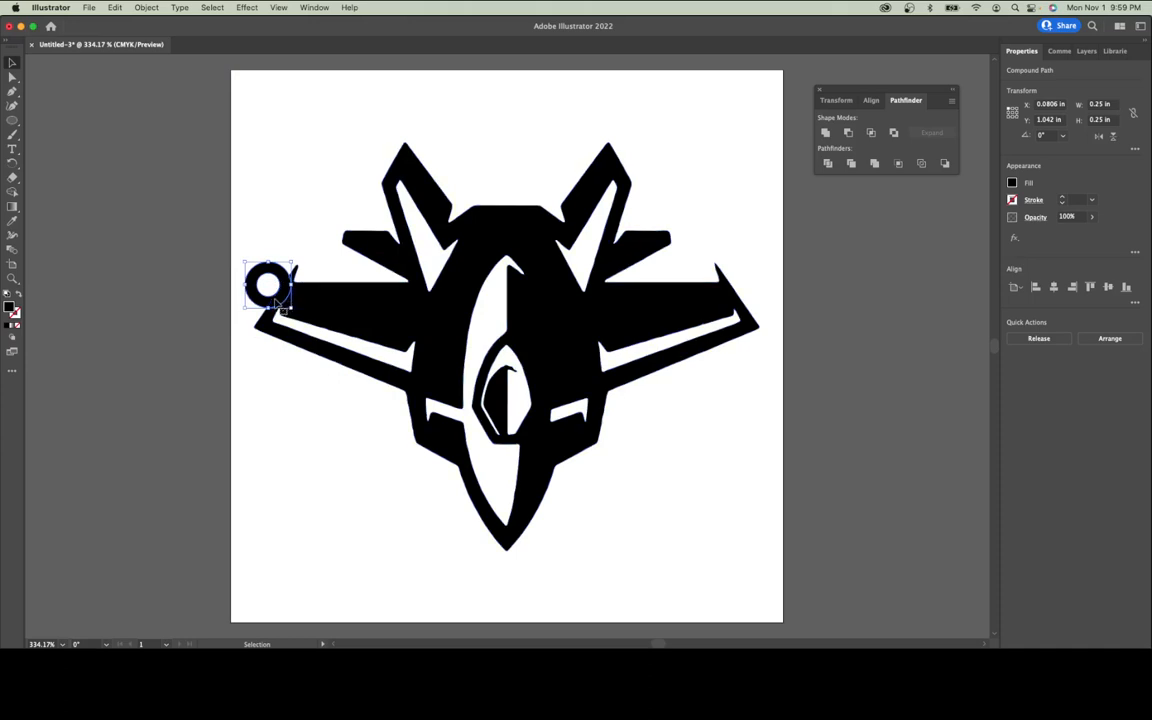
key(super+equal)
key(super+equal)
key(super+equal)
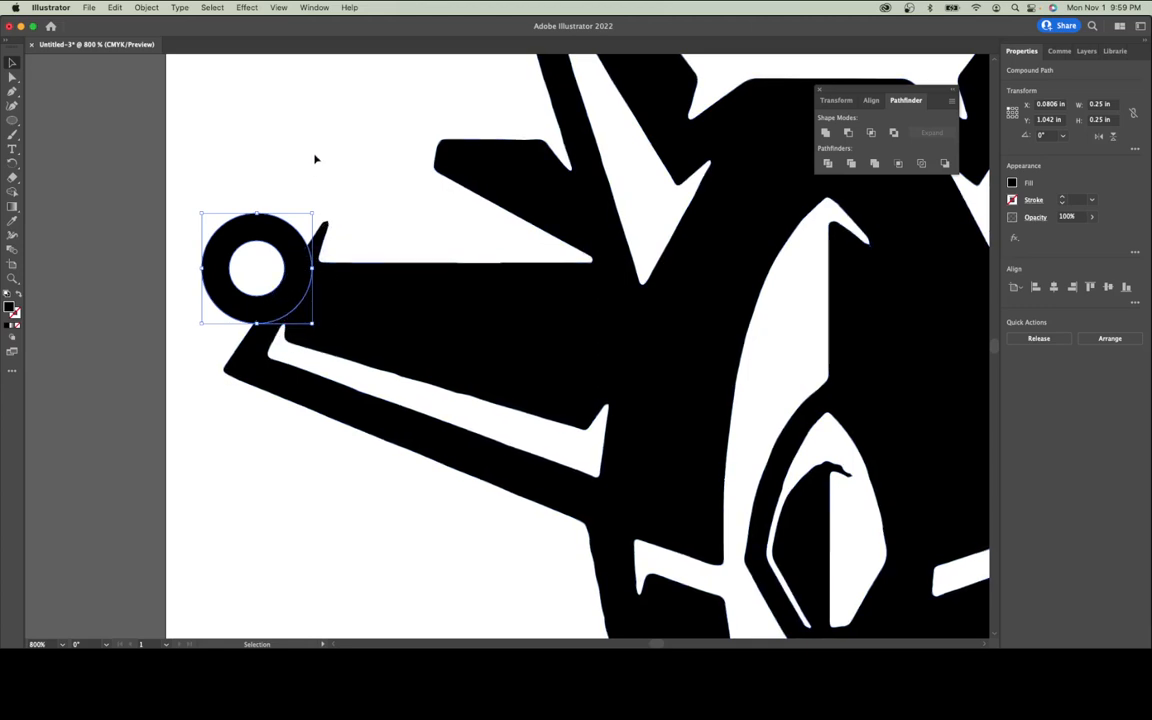
shift+click(365, 296)
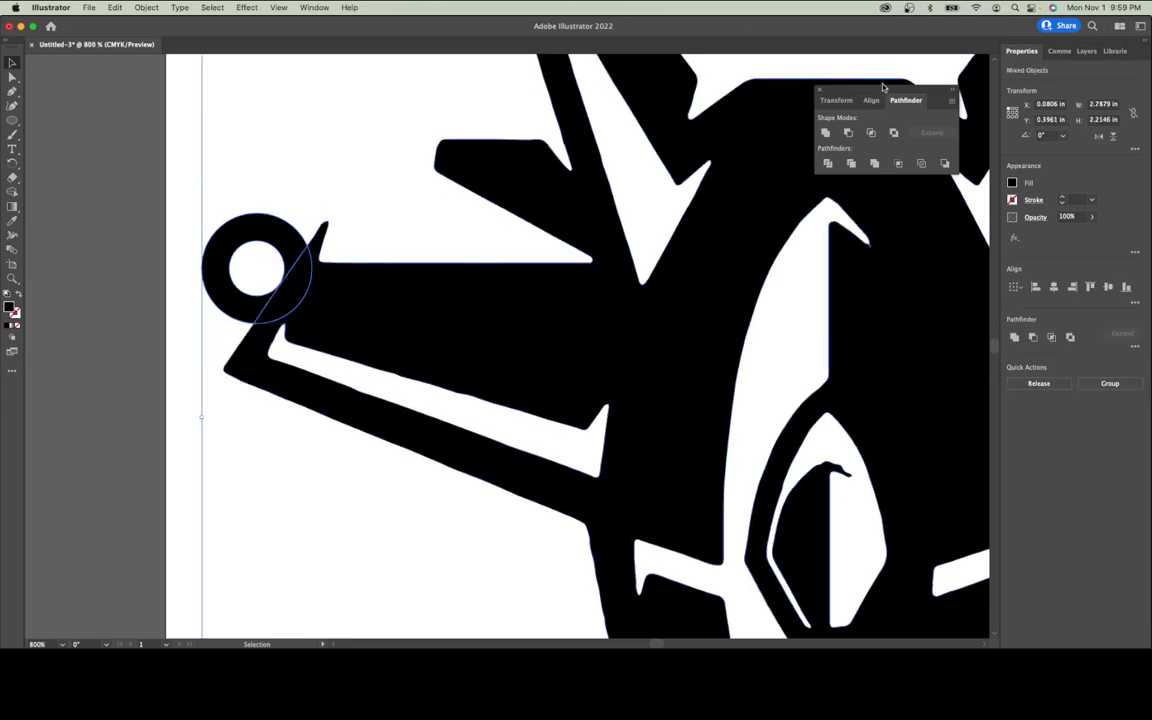
click(826, 133)
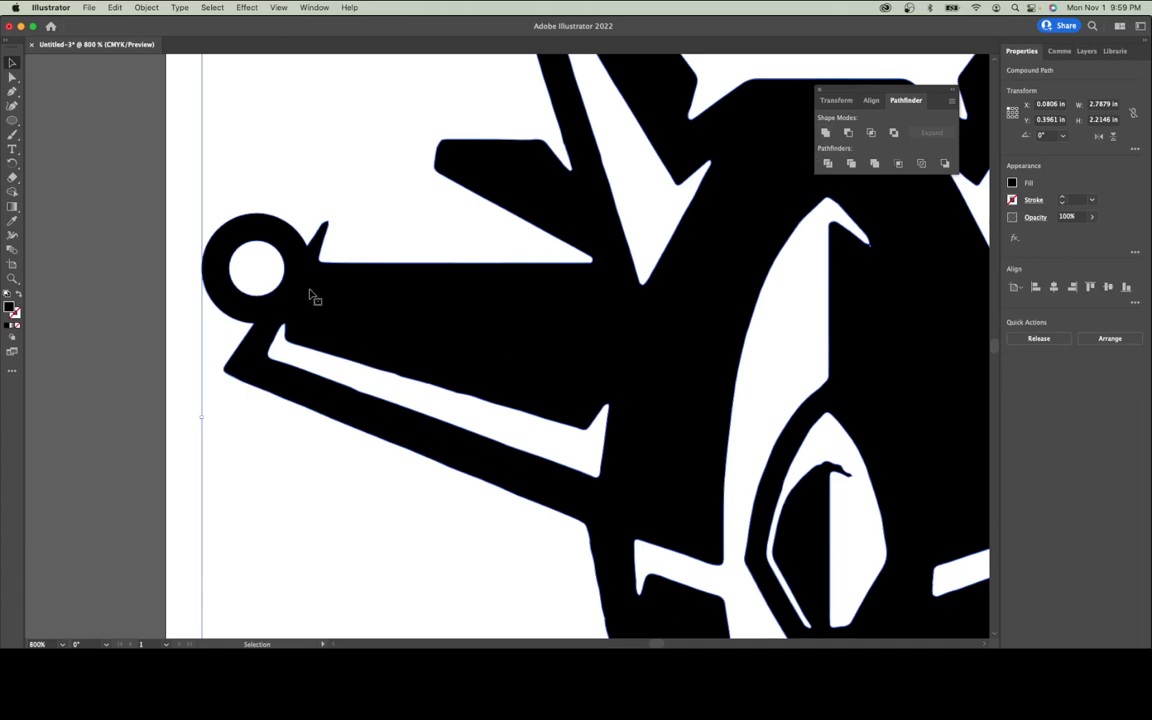
click(277, 8)
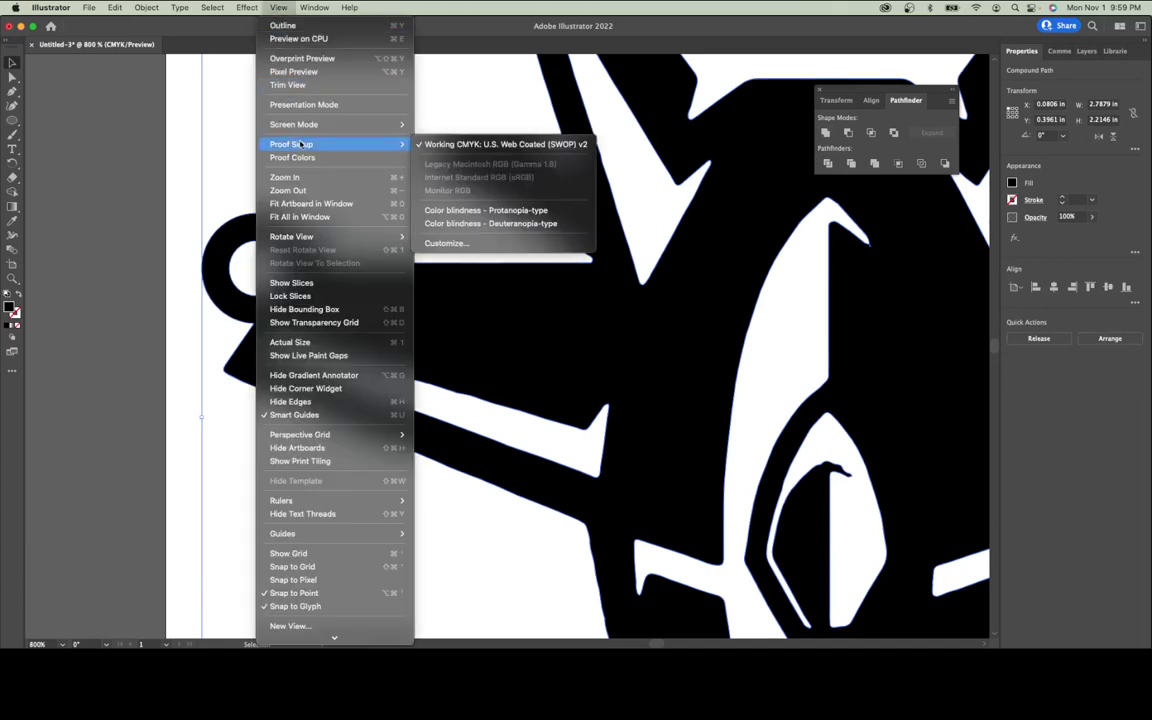
click(302, 218)
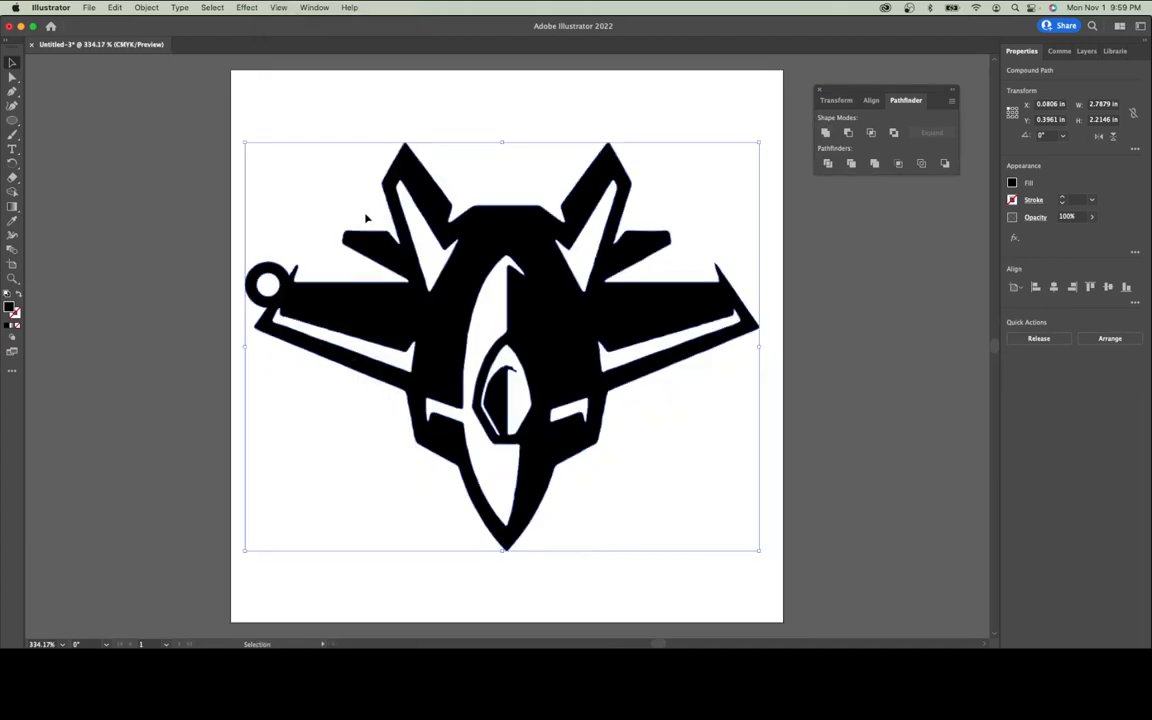
click(819, 91)
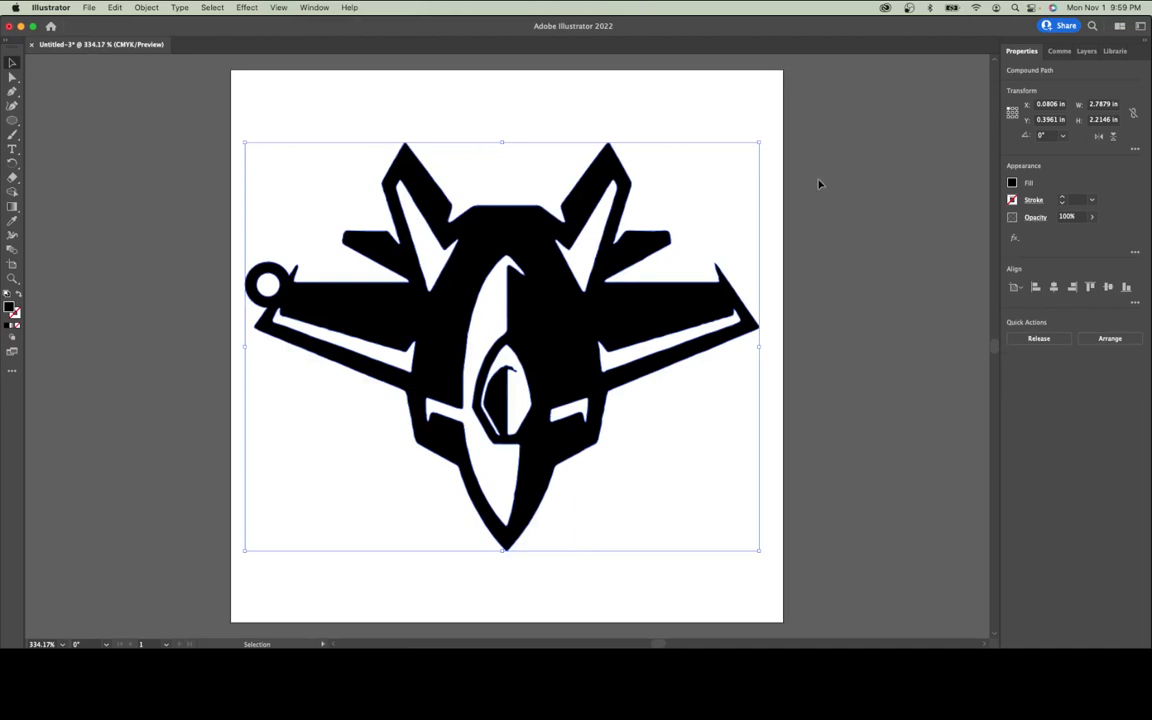
Remove the fill from the combined jet shape and give it a 0.25 pt stroke.
click(1013, 183)
click(881, 227)
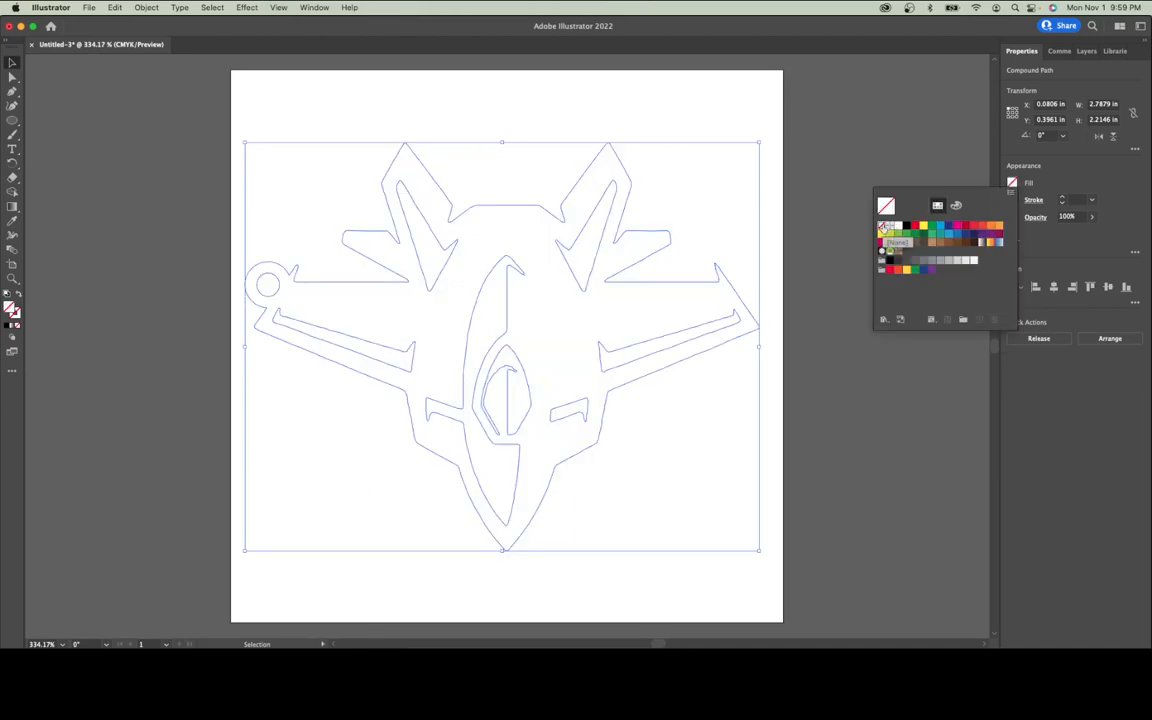
click(890, 144)
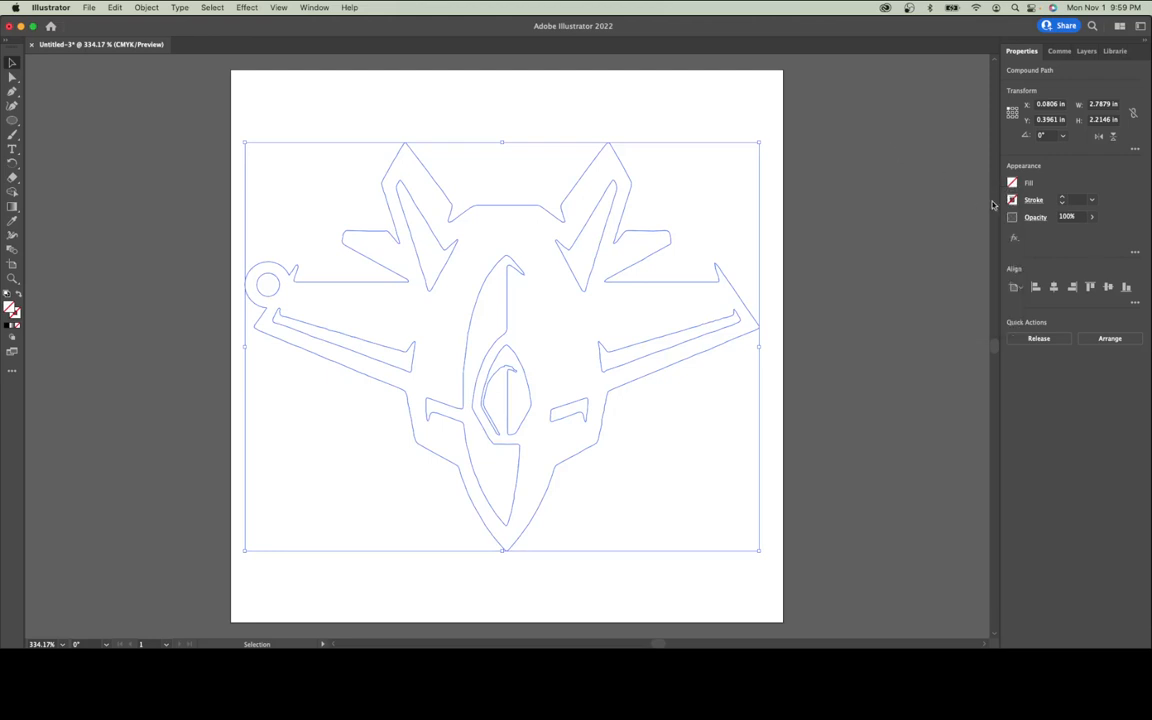
click(1091, 204)
click(1092, 210)
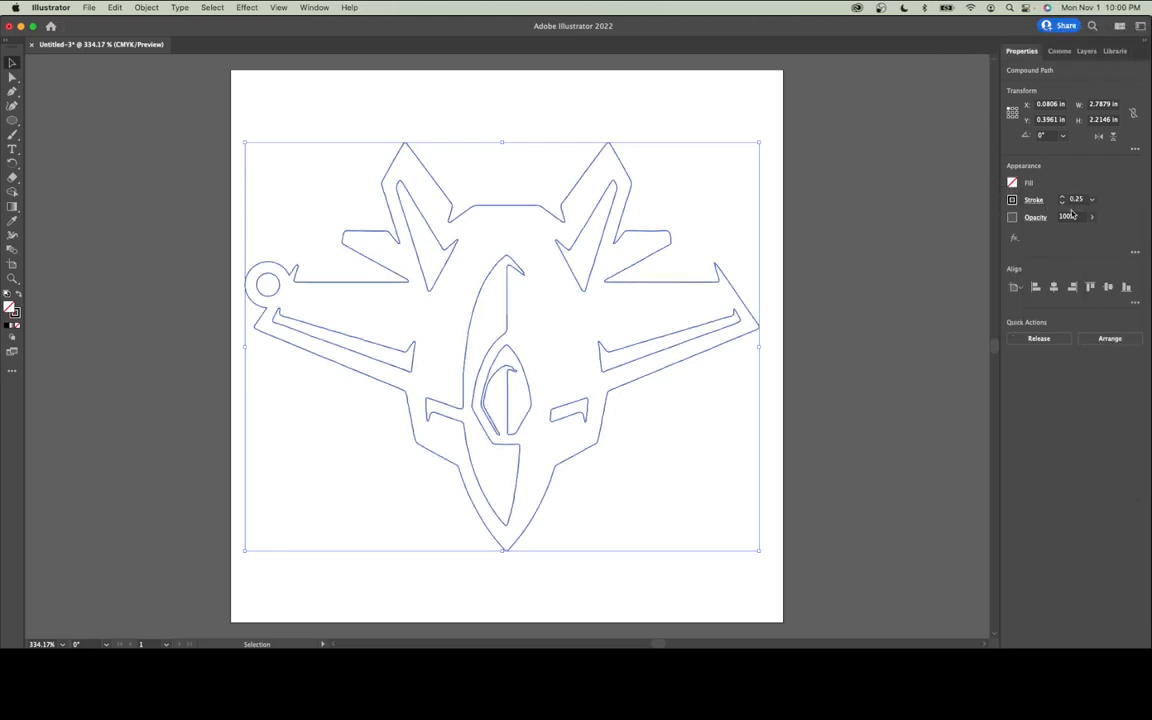
Change the jet outline's stroke color to red and deselect the shape.
click(1012, 199)
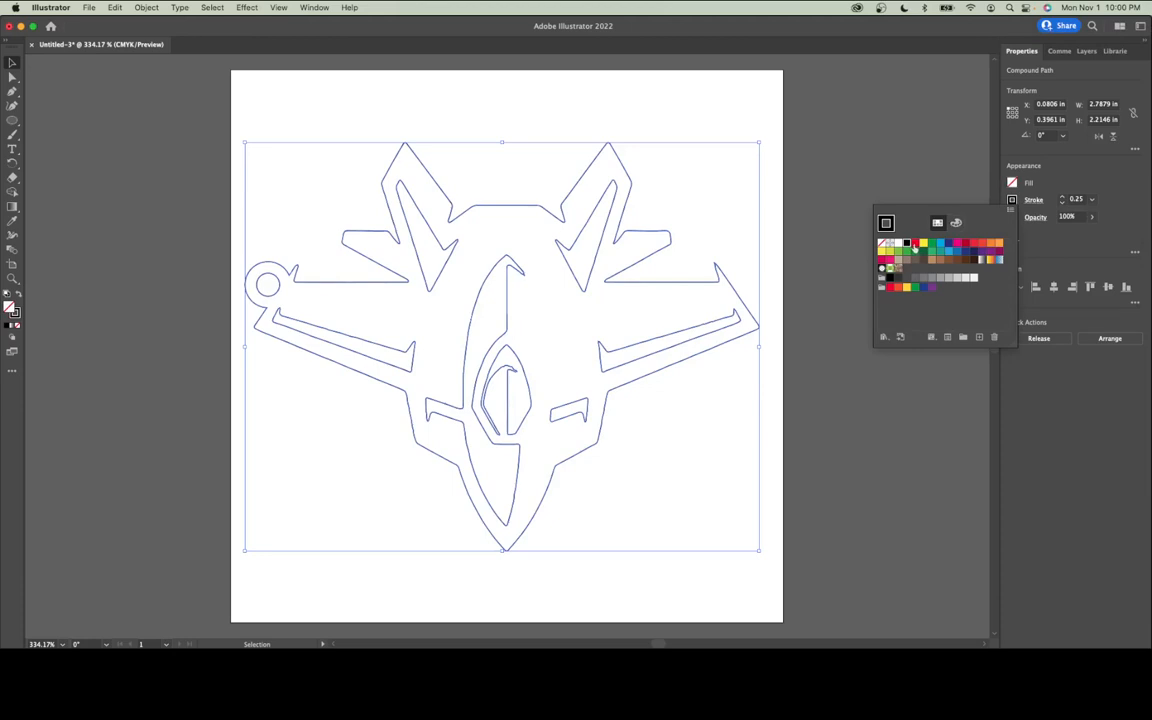
click(918, 245)
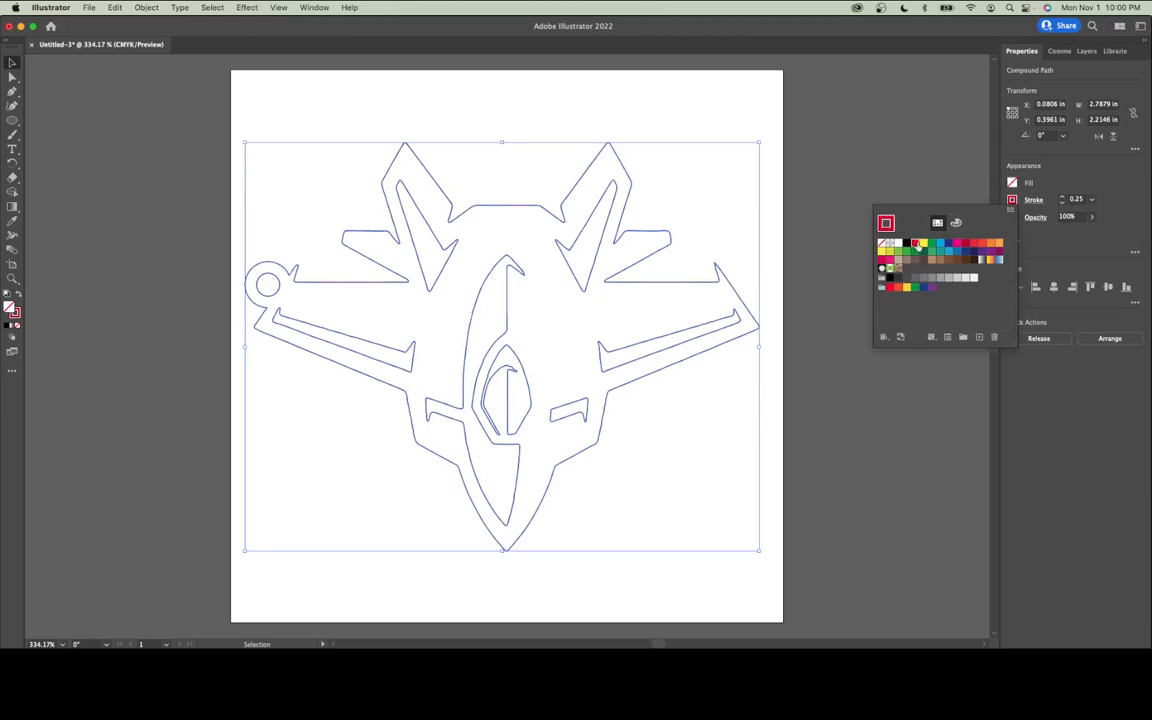
click(851, 148)
click(851, 151)
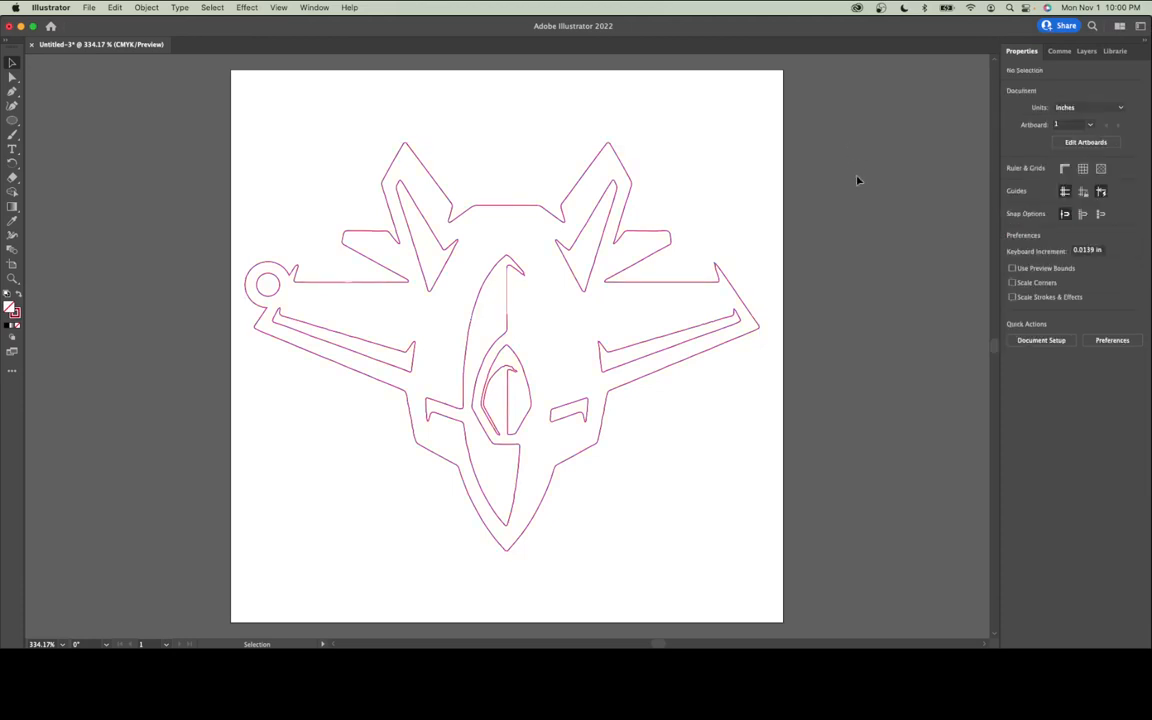